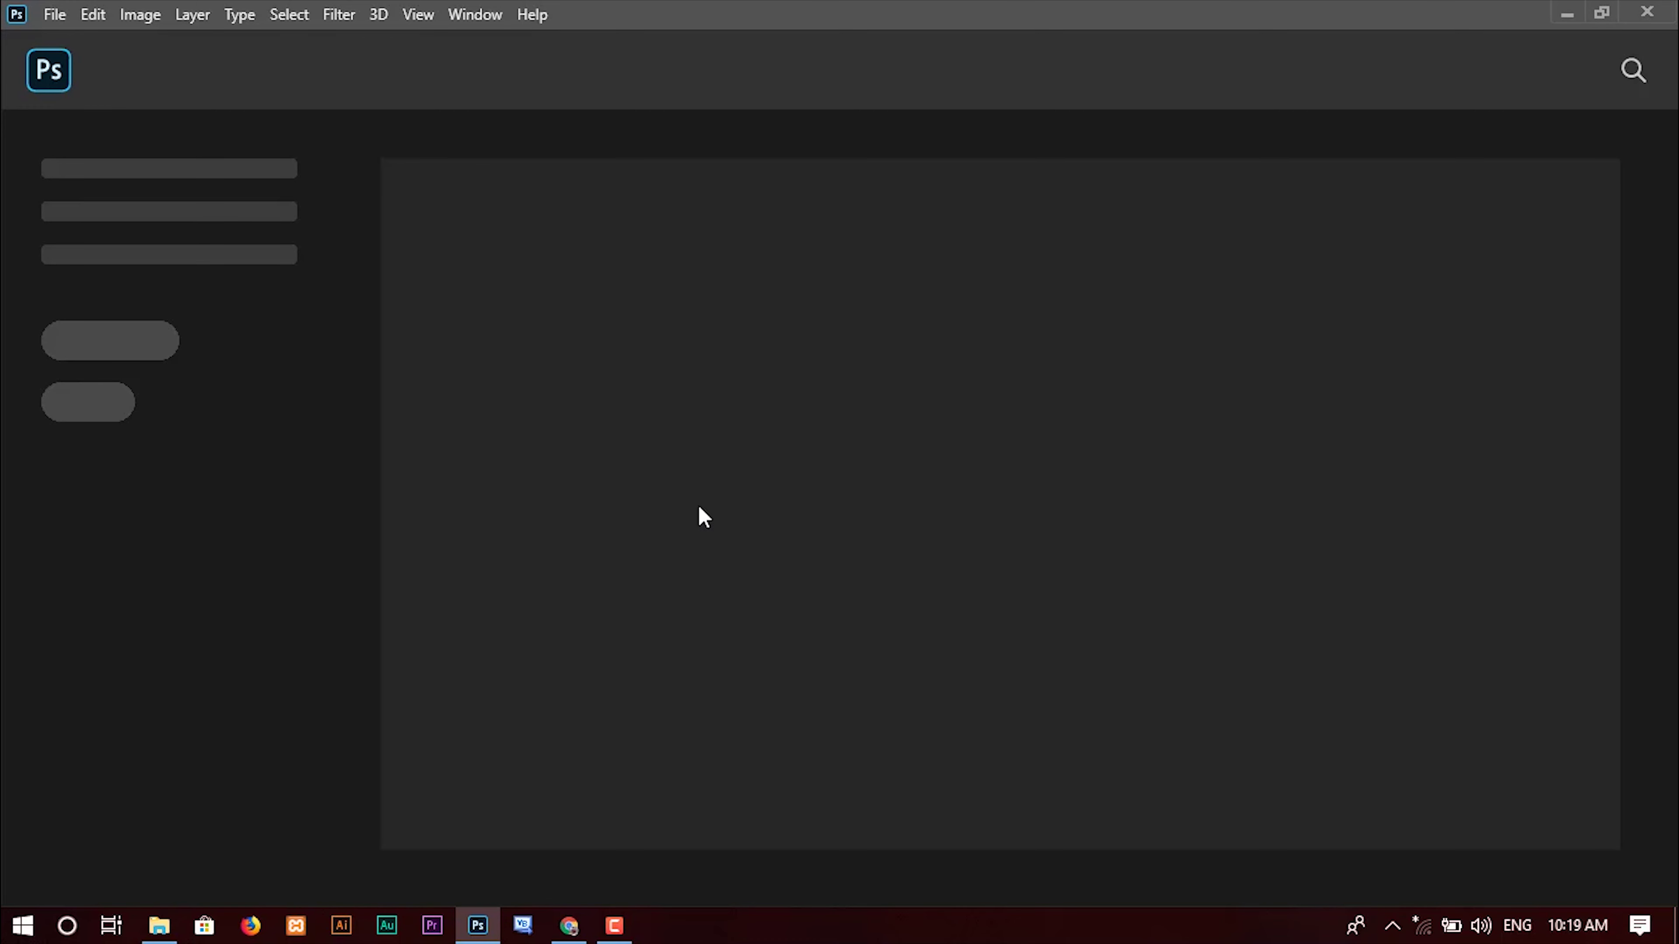
# Step: Create a new document named facebook cover, 981 x 363 pixels at 300 pixels/inch in RGB Color with a white background
pyautogui.click(56, 16)
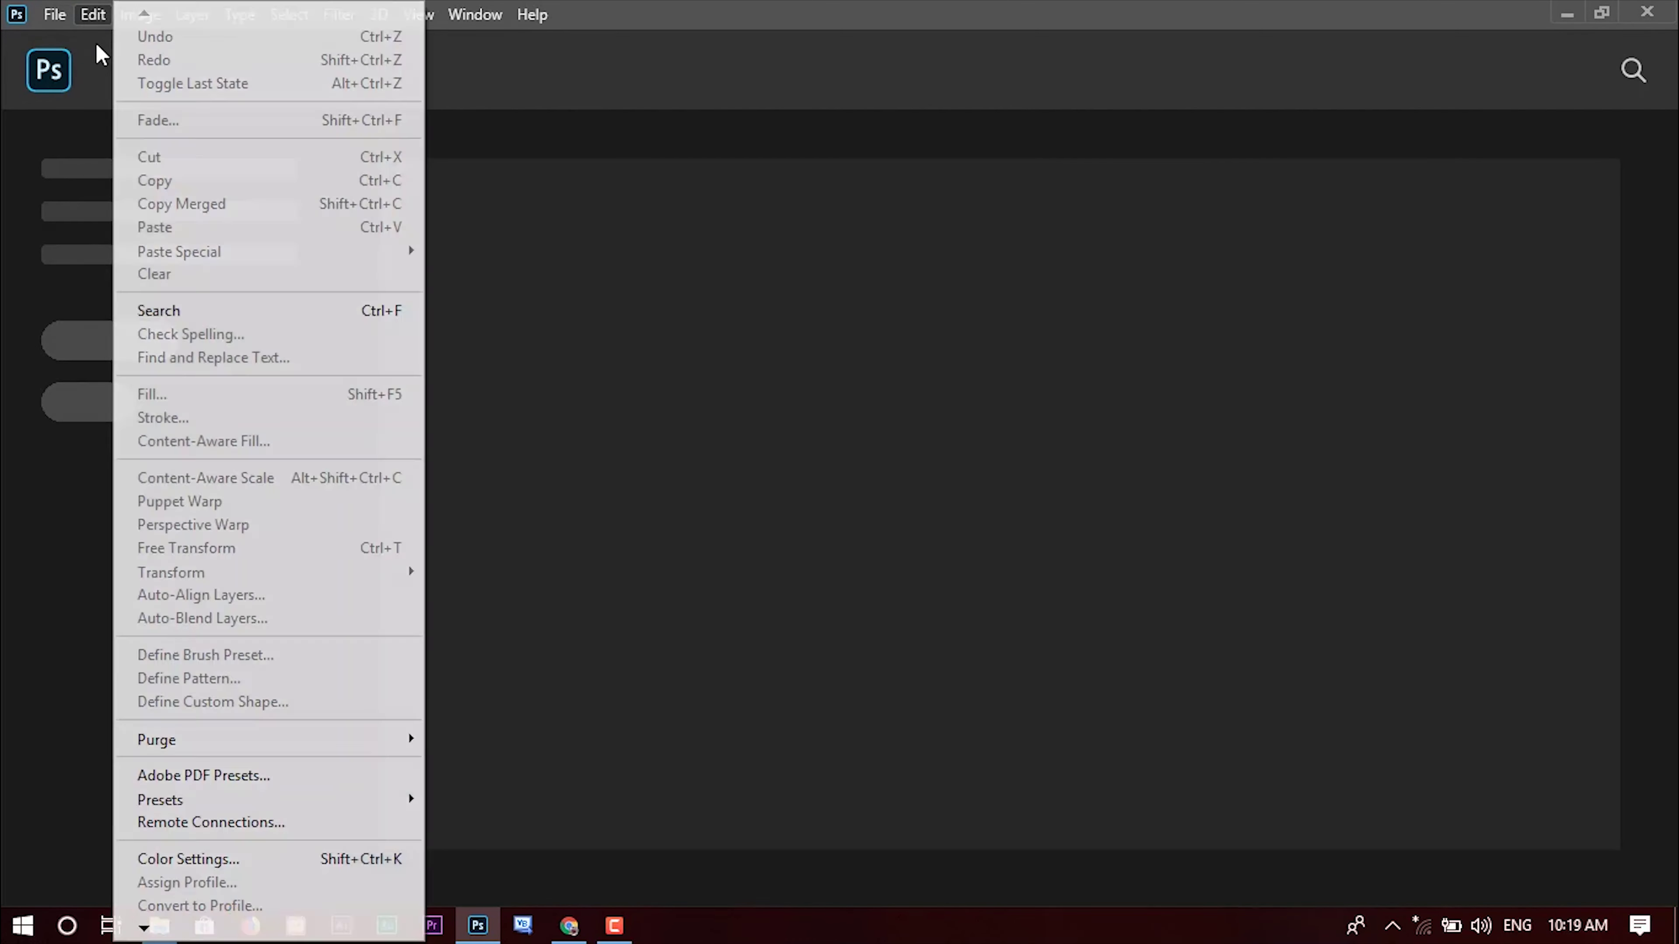
pyautogui.click(82, 42)
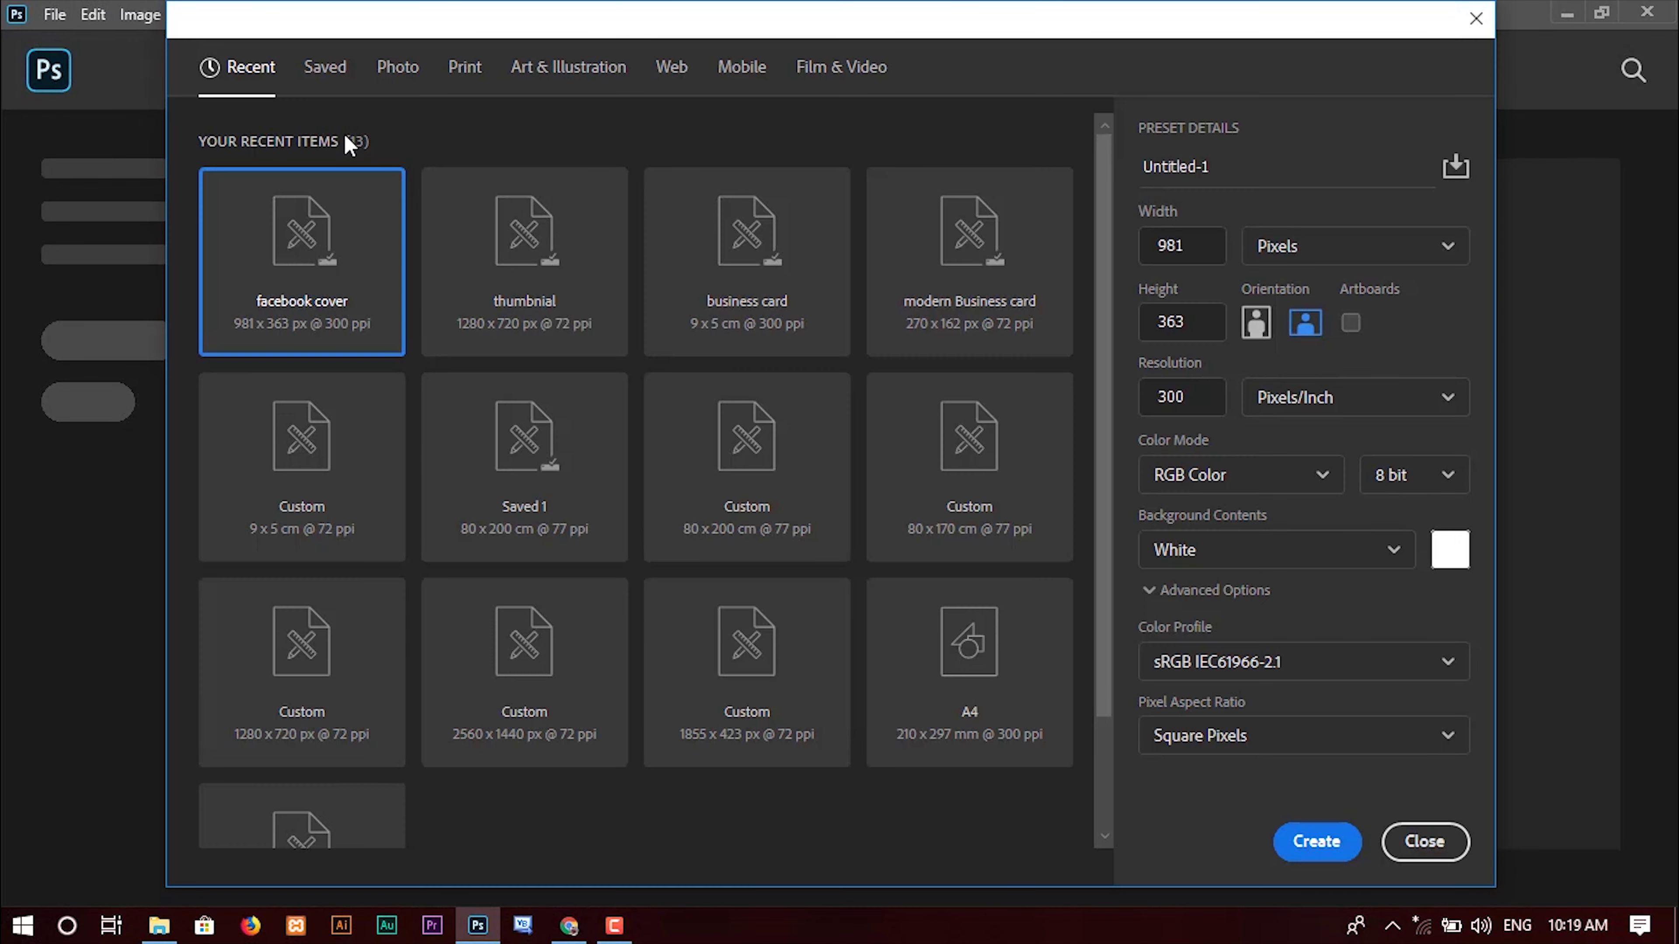
pyautogui.click(1235, 171)
pyautogui.write('facebook cover')
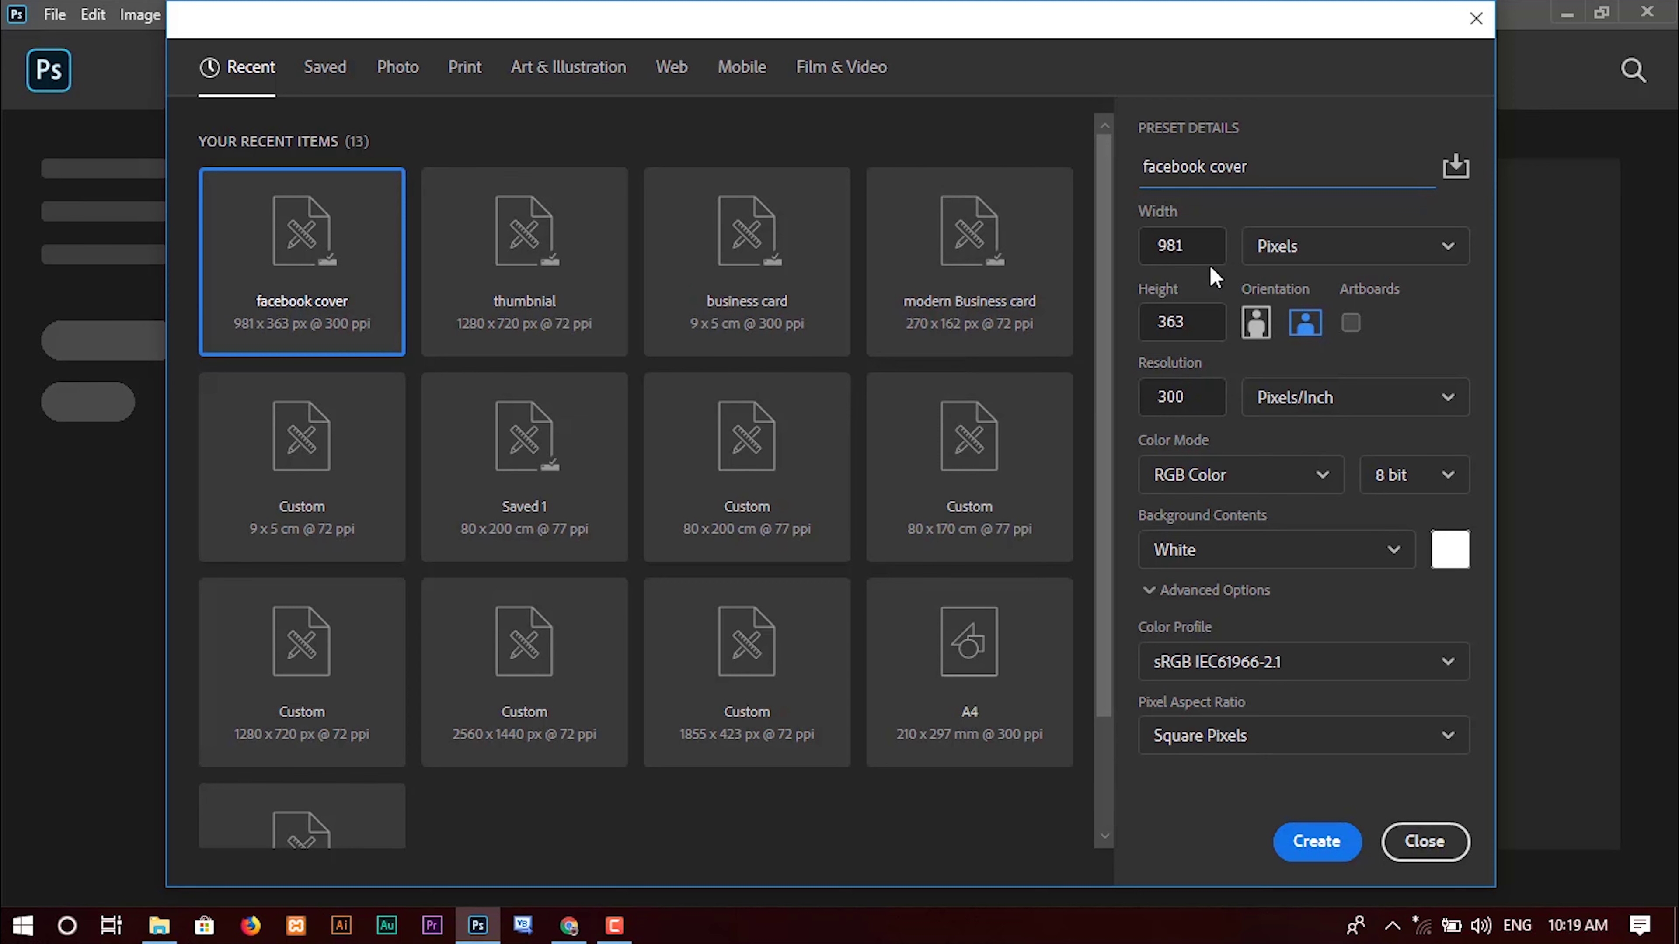
pyautogui.doubleClick(1194, 248)
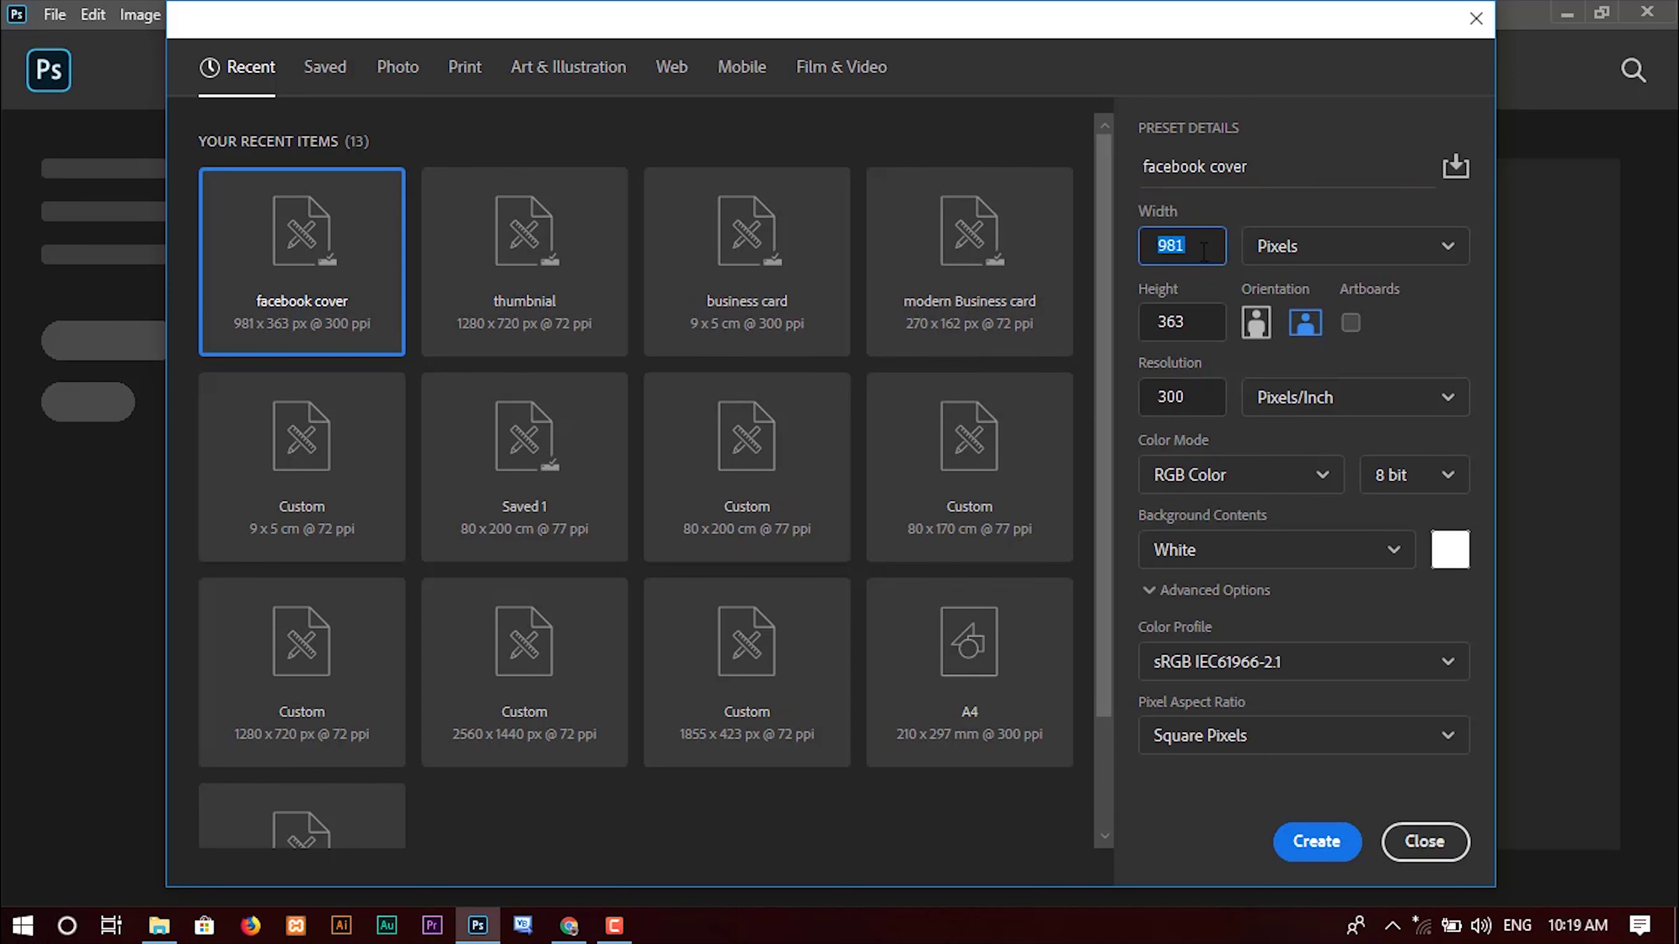
pyautogui.click(1195, 319)
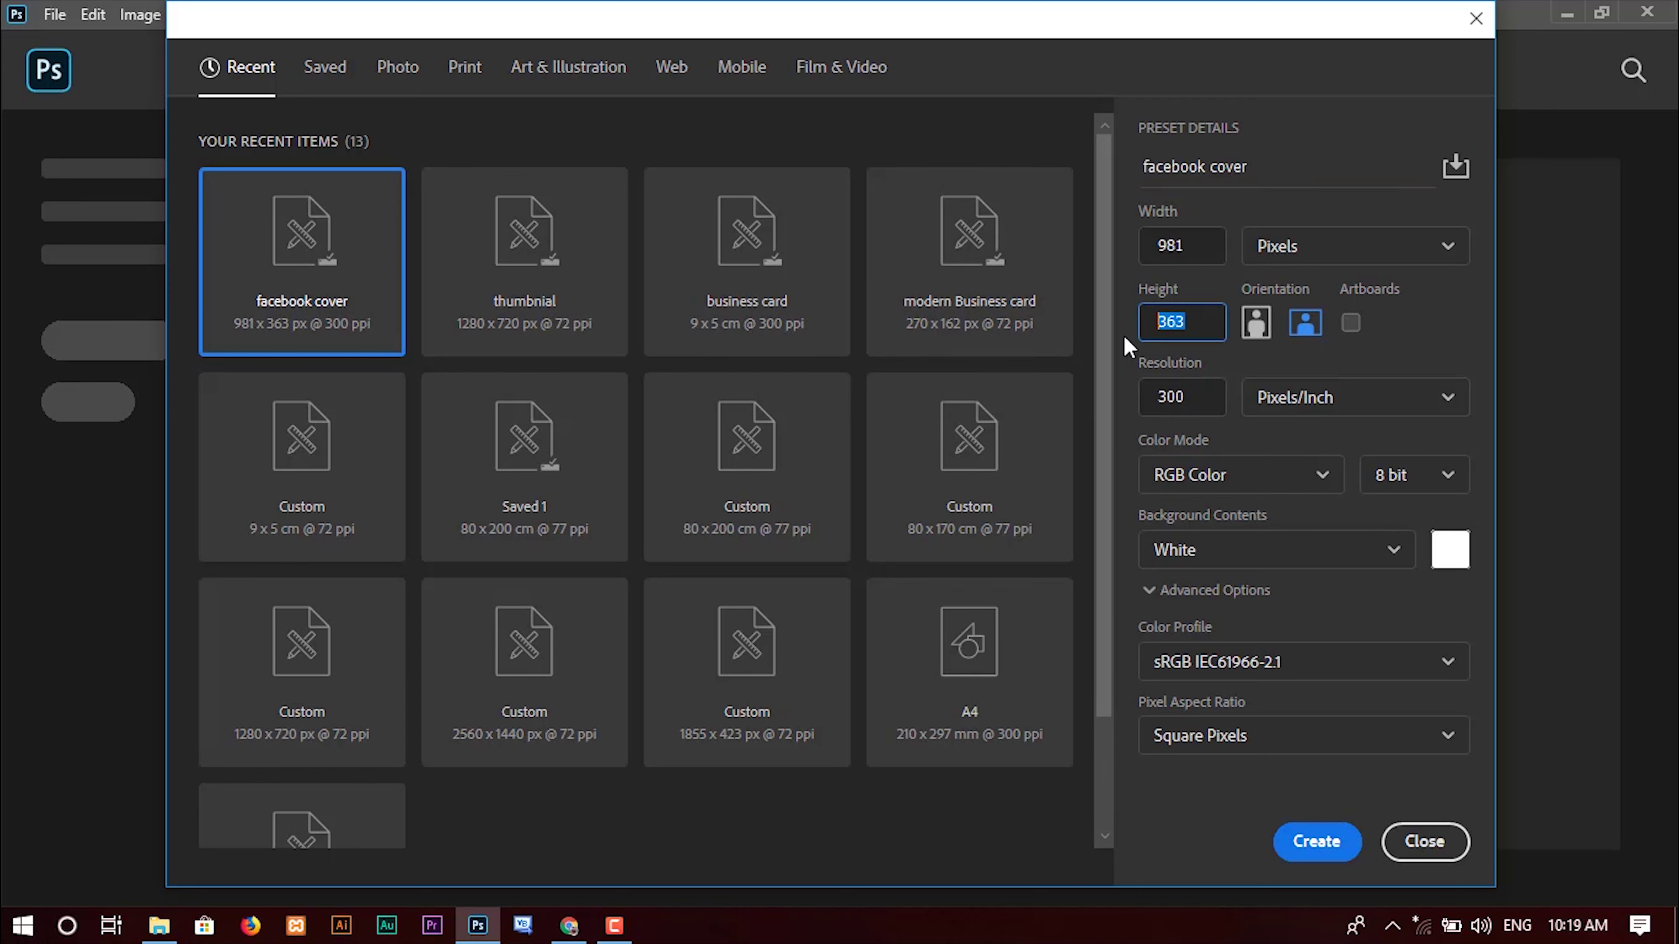
pyautogui.moveTo(1200, 395); pyautogui.dragTo(1168, 400)
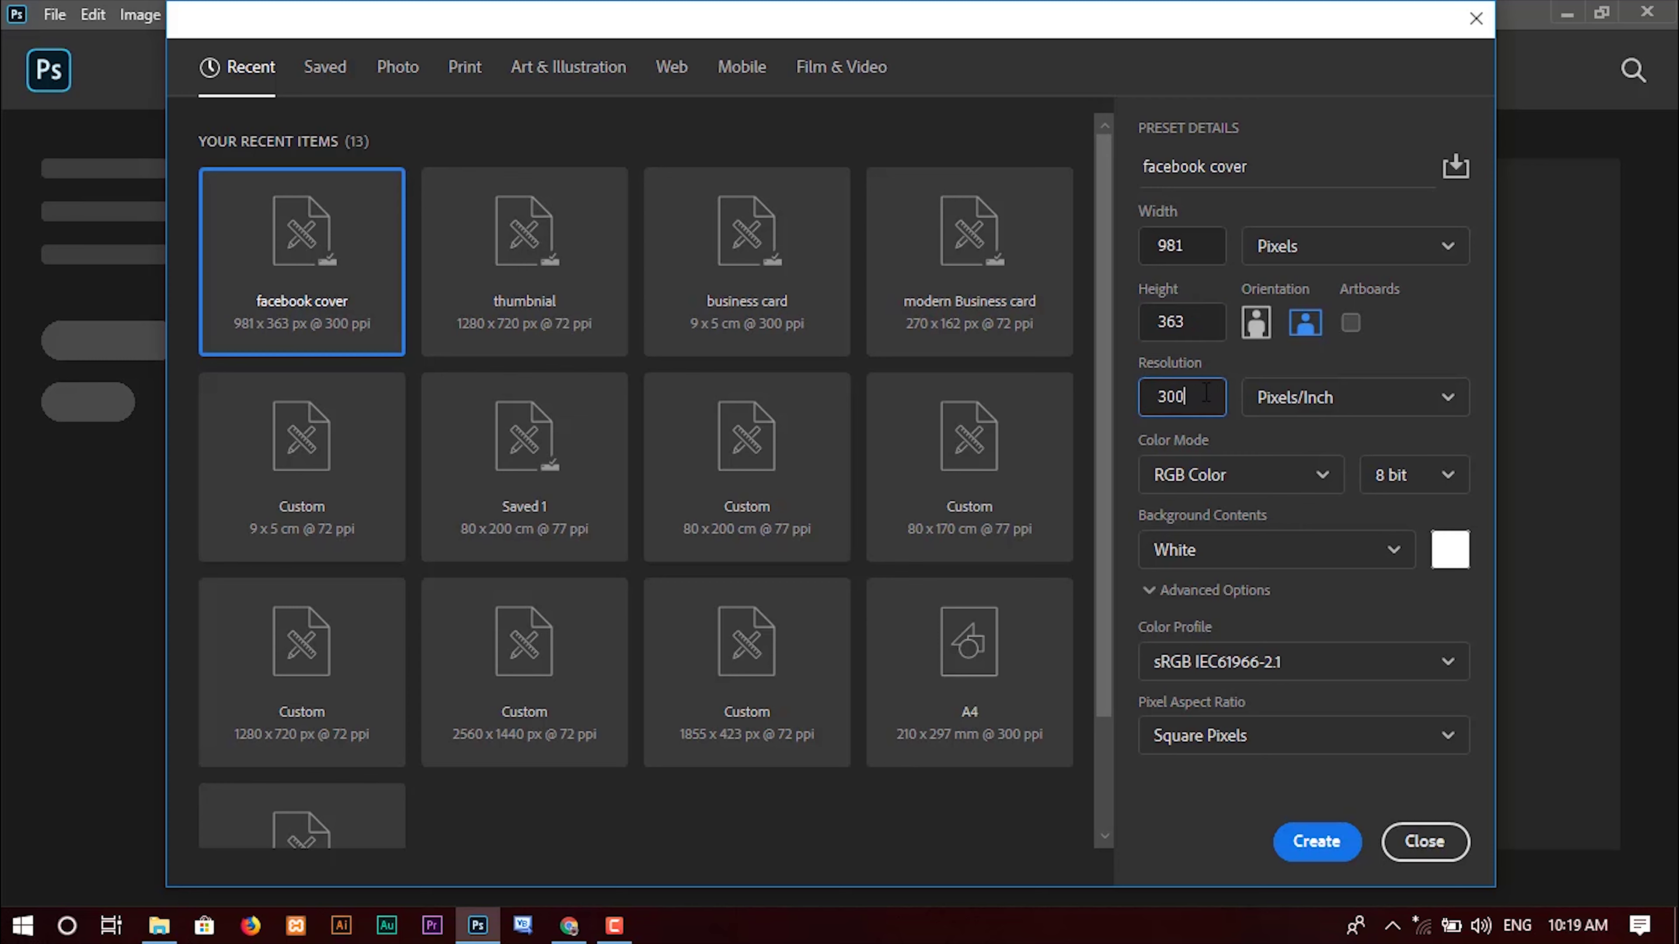
pyautogui.click(1329, 245)
pyautogui.click(1282, 282)
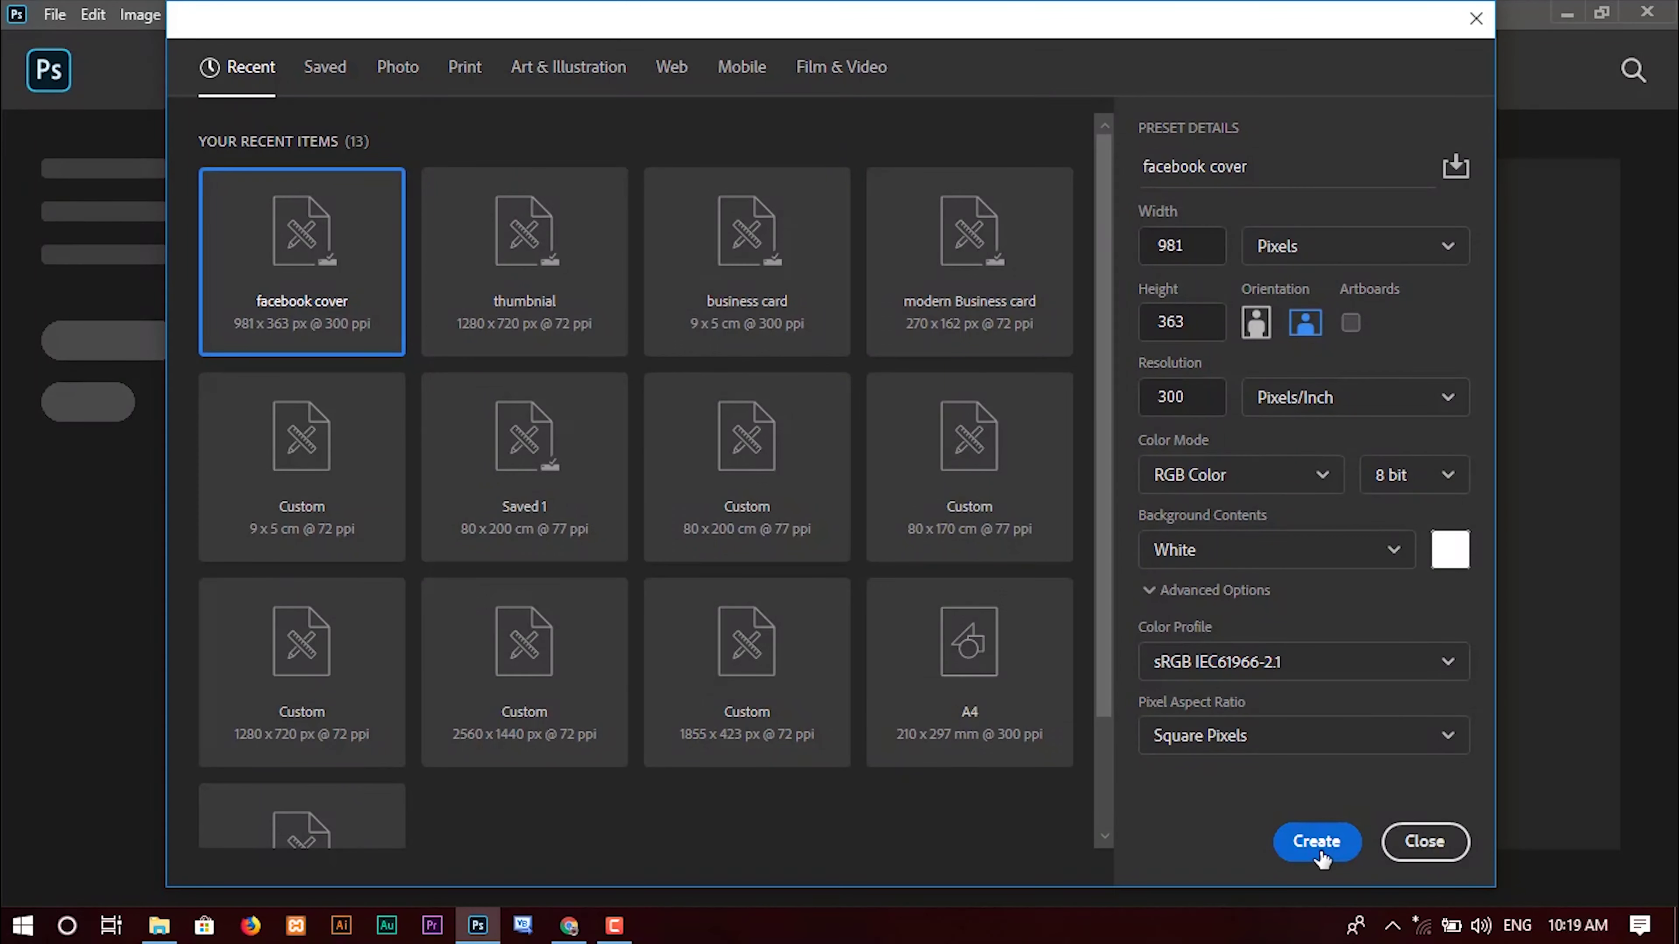
pyautogui.click(1317, 842)
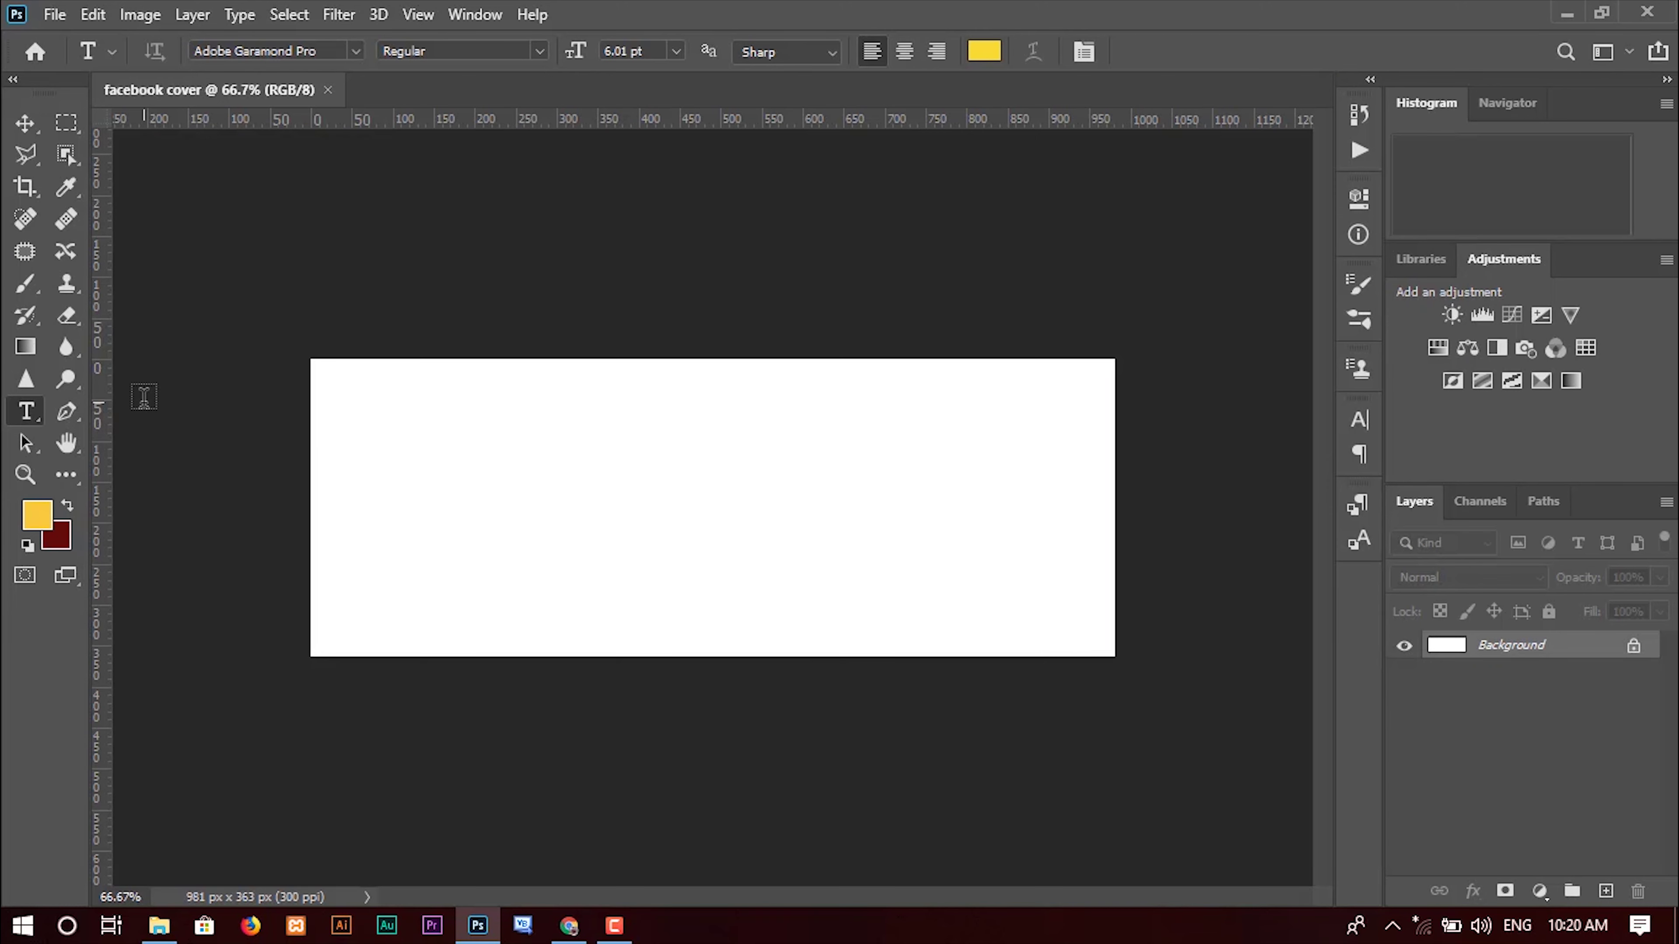
# Step: Draw a black rectangle about 189 x 81 px near the canvas's lower-left corner and move it down over the bottom edge
pyautogui.click(67, 480)
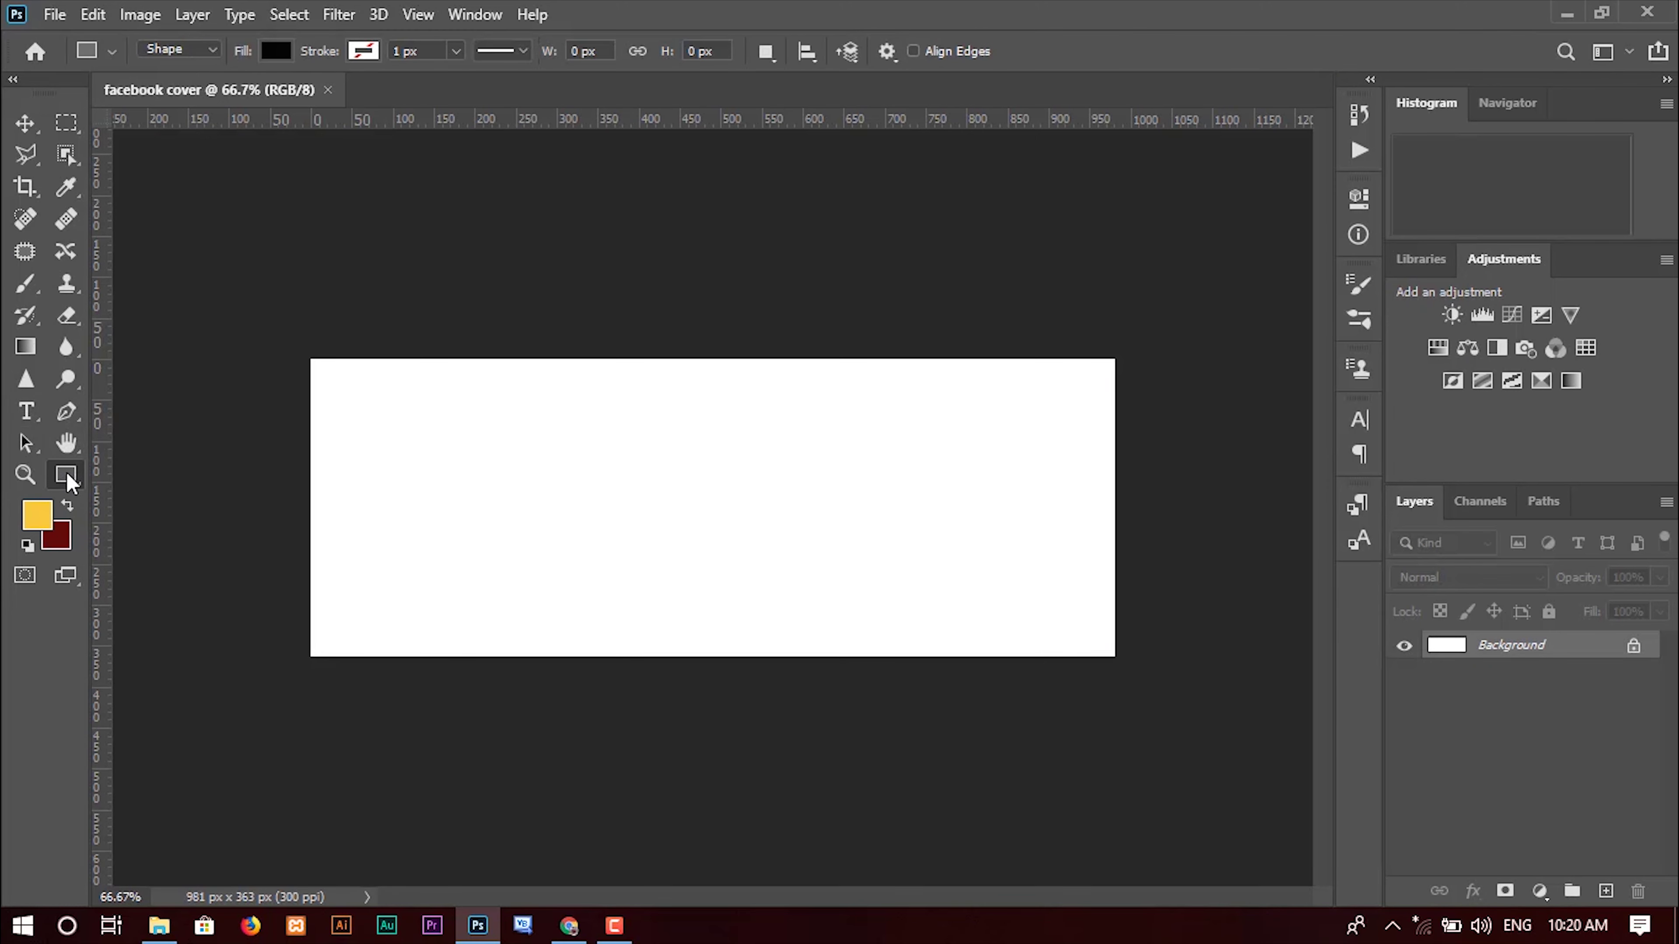
pyautogui.moveTo(318, 576); pyautogui.dragTo(461, 640)
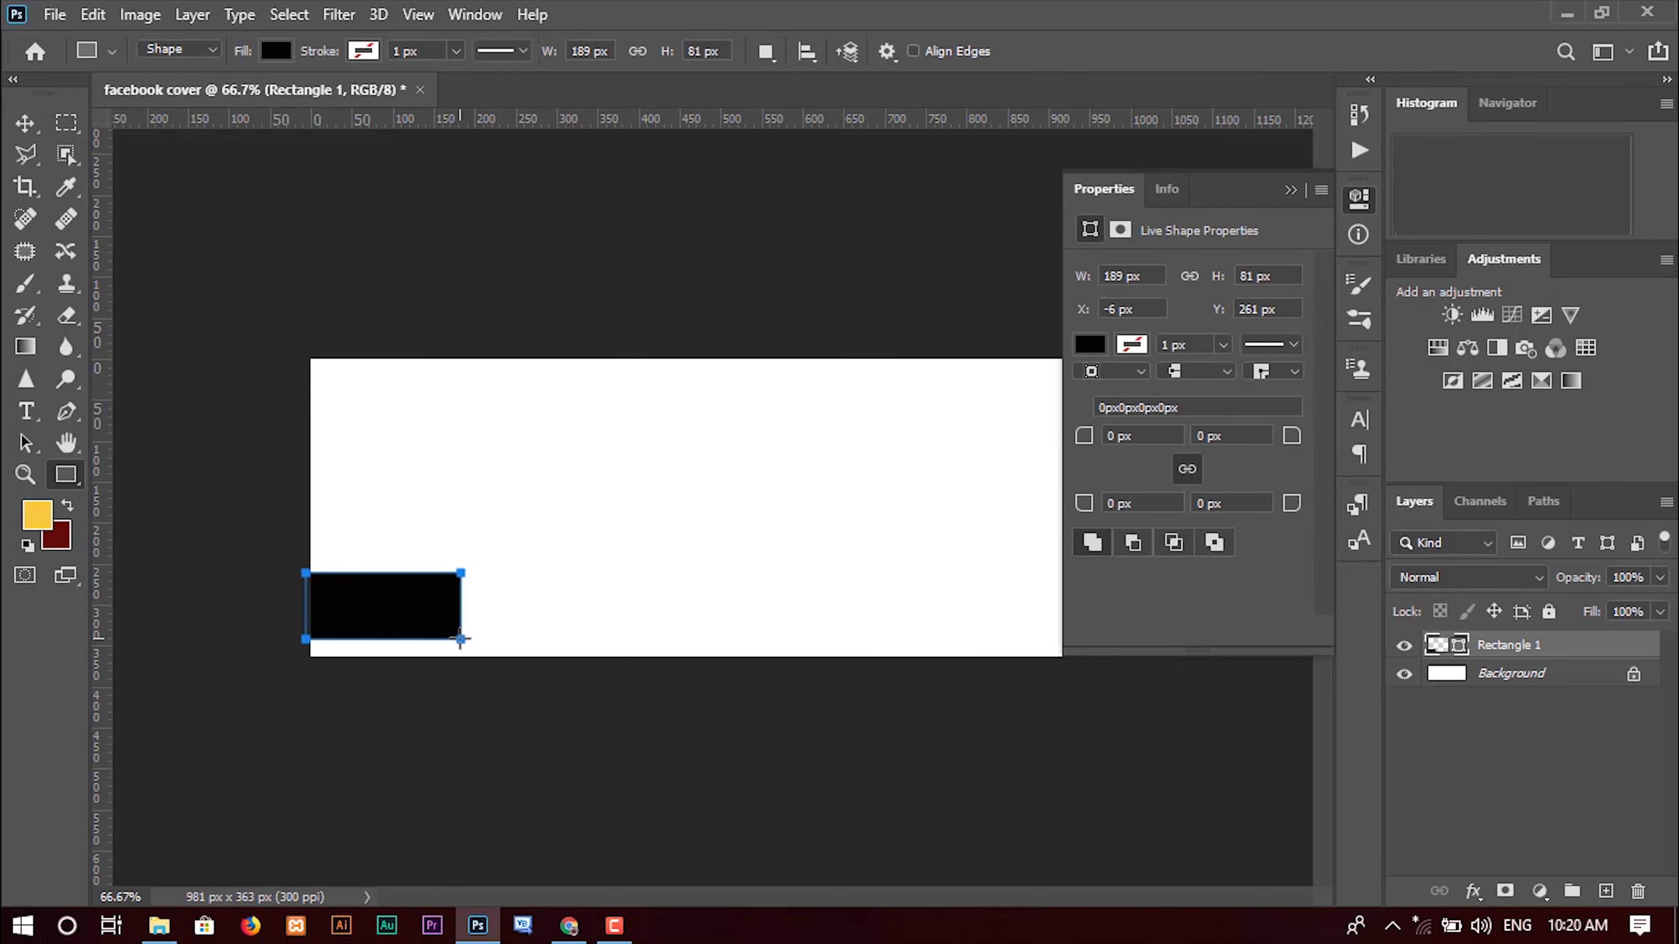
pyautogui.click(24, 122)
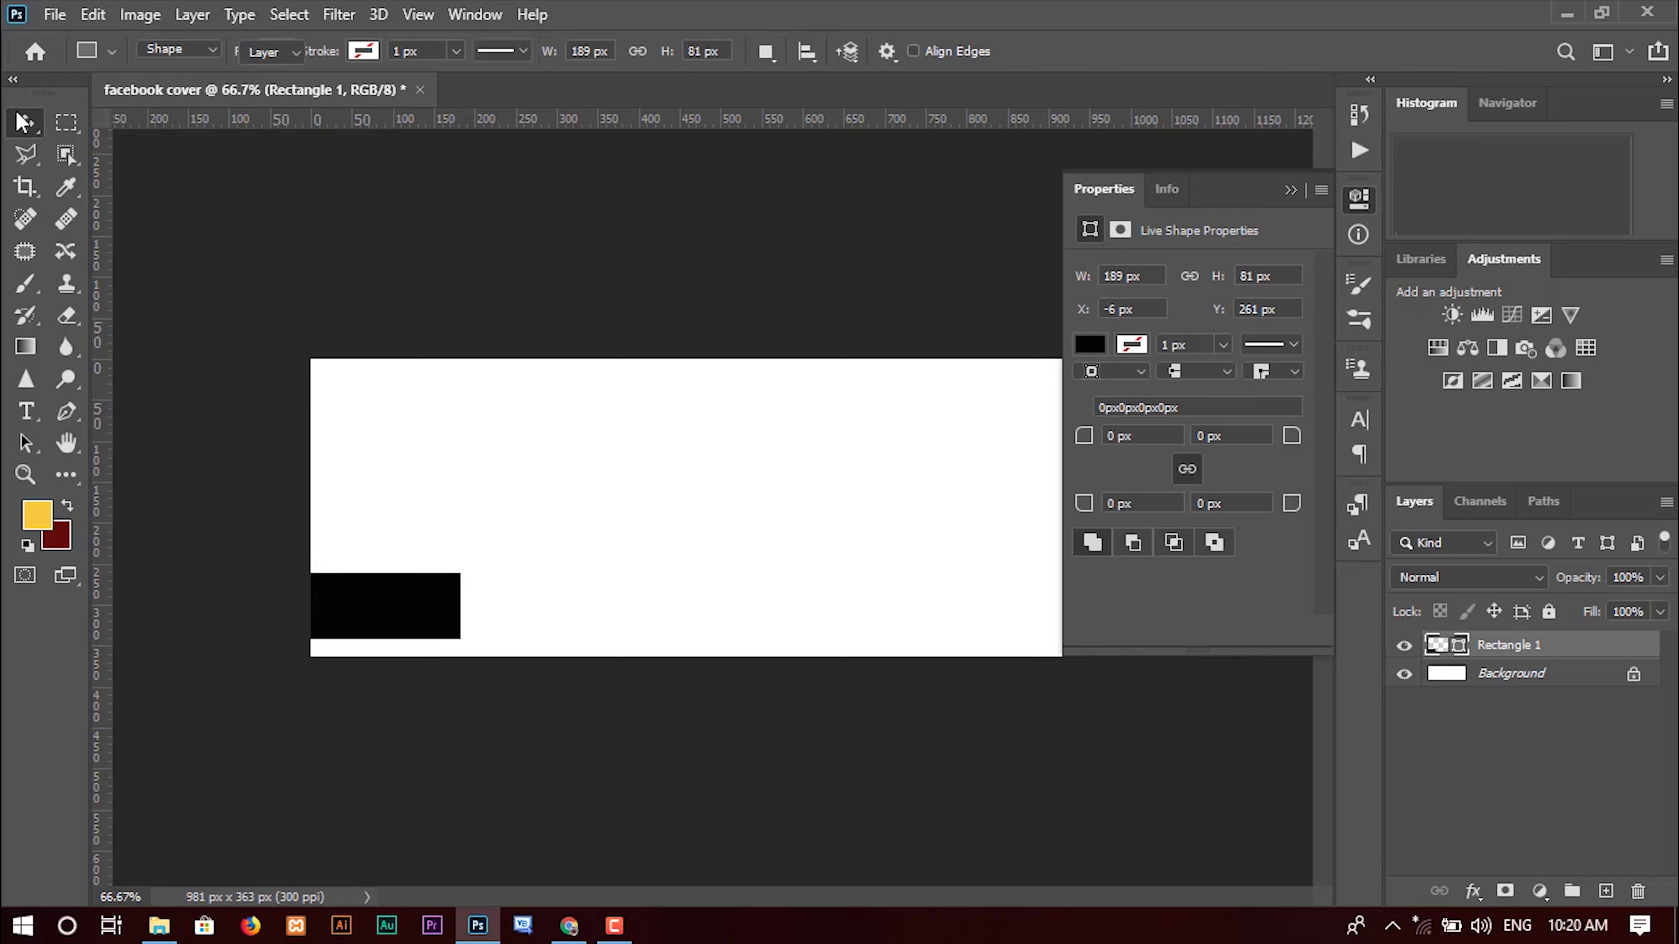
pyautogui.moveTo(375, 619); pyautogui.dragTo(372, 632)
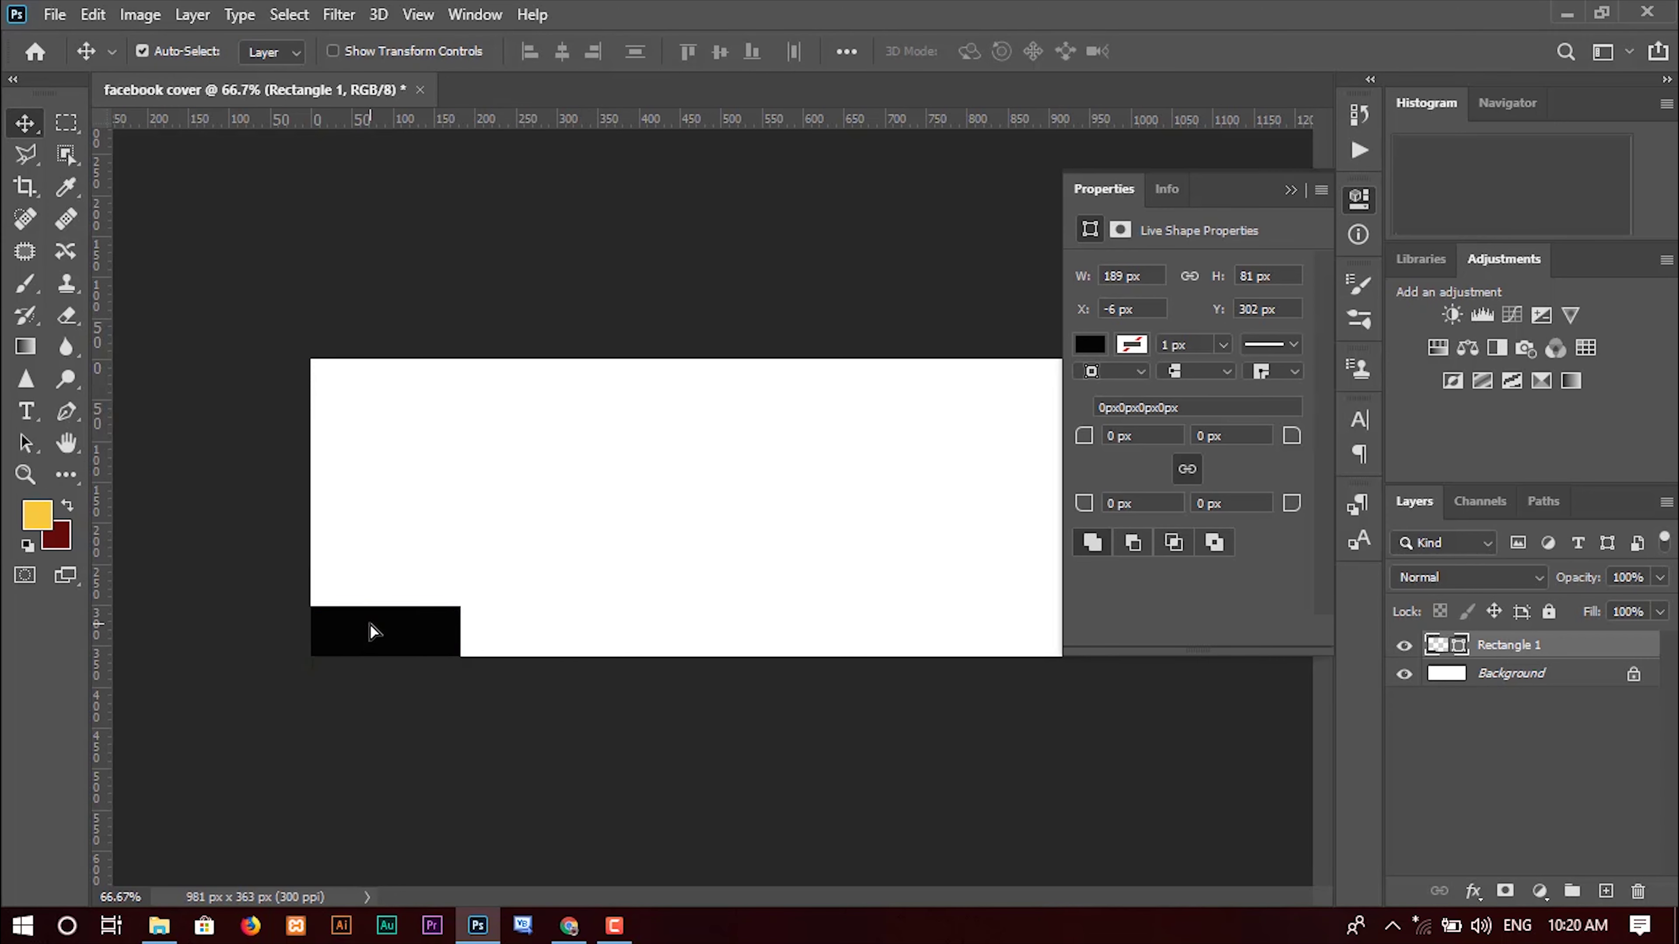
# Step: Scale the rectangle to about 136%, rotate it about 38°, and position it to fill the canvas's lower-left corner as a triangle
pyautogui.hotkey('ctrl', 't')
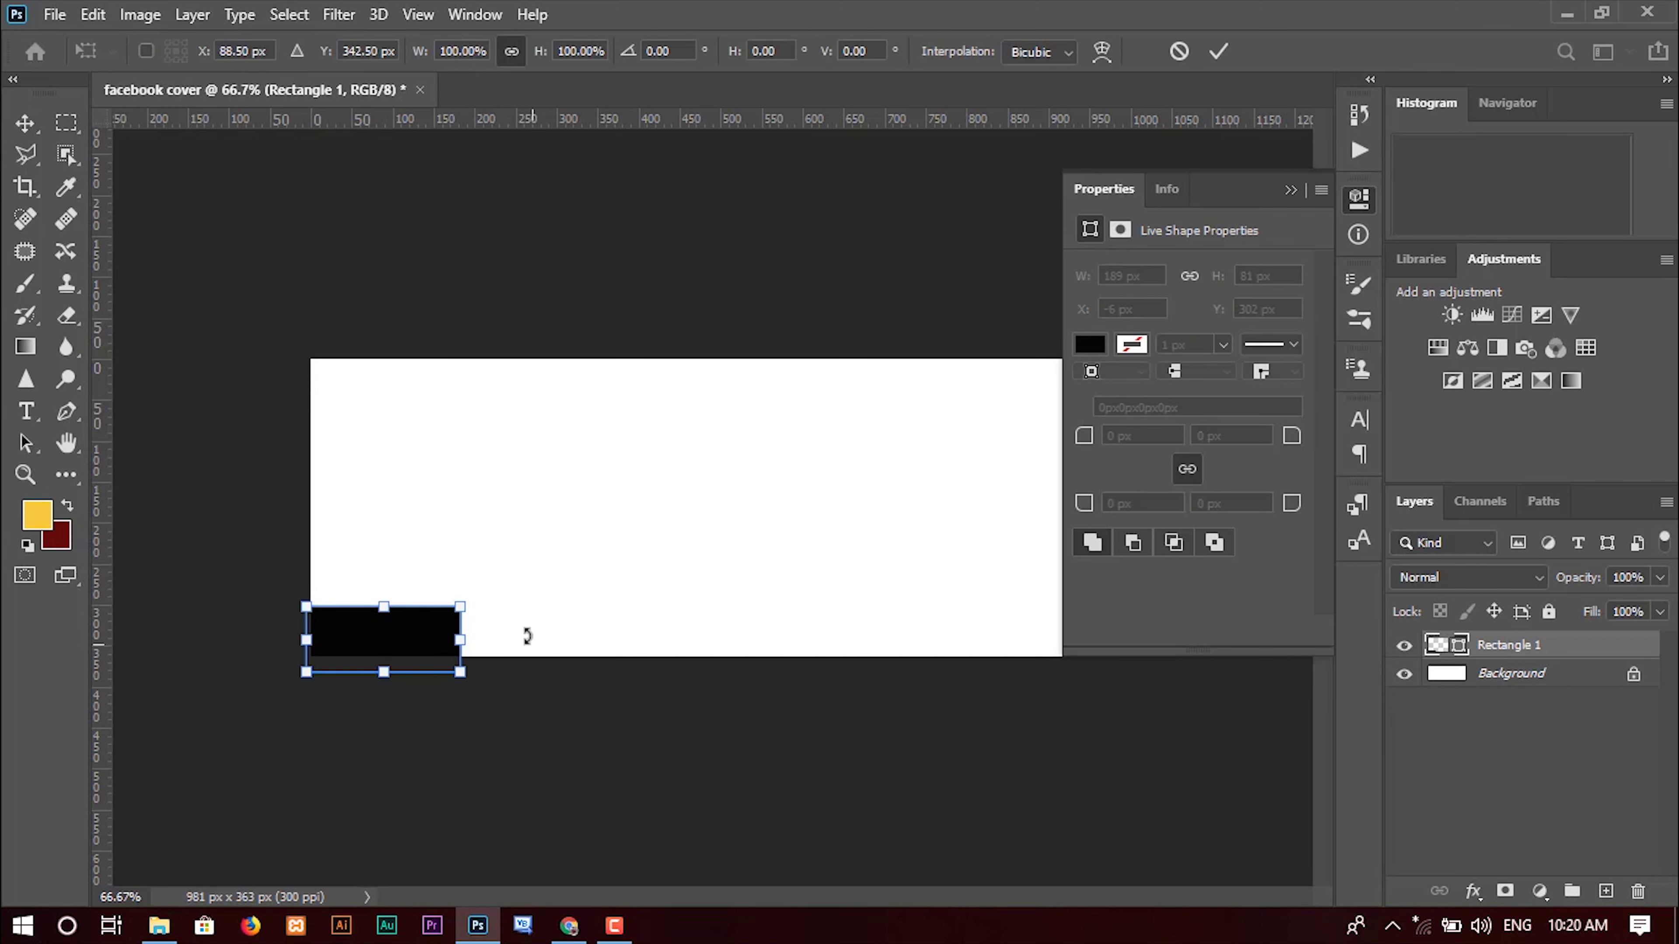
pyautogui.moveTo(526, 636); pyautogui.dragTo(547, 686)
pyautogui.moveTo(299, 637); pyautogui.dragTo(233, 643)
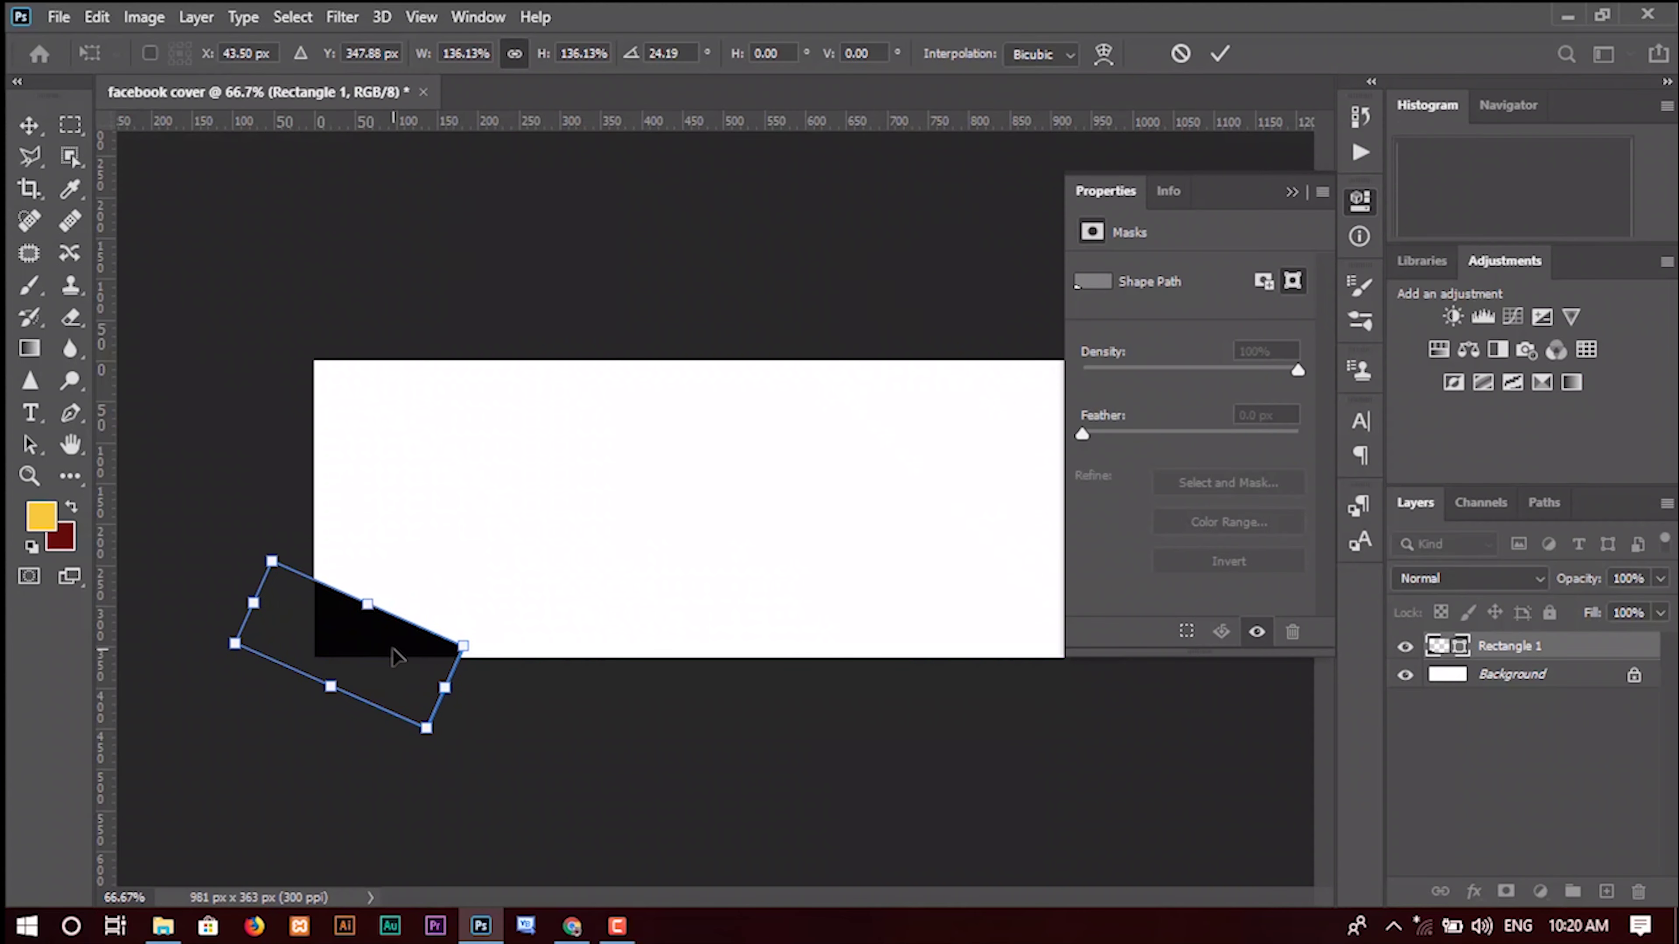
pyautogui.moveTo(462, 708); pyautogui.dragTo(502, 721)
pyautogui.moveTo(393, 701); pyautogui.dragTo(451, 698)
pyautogui.moveTo(357, 662); pyautogui.dragTo(353, 668)
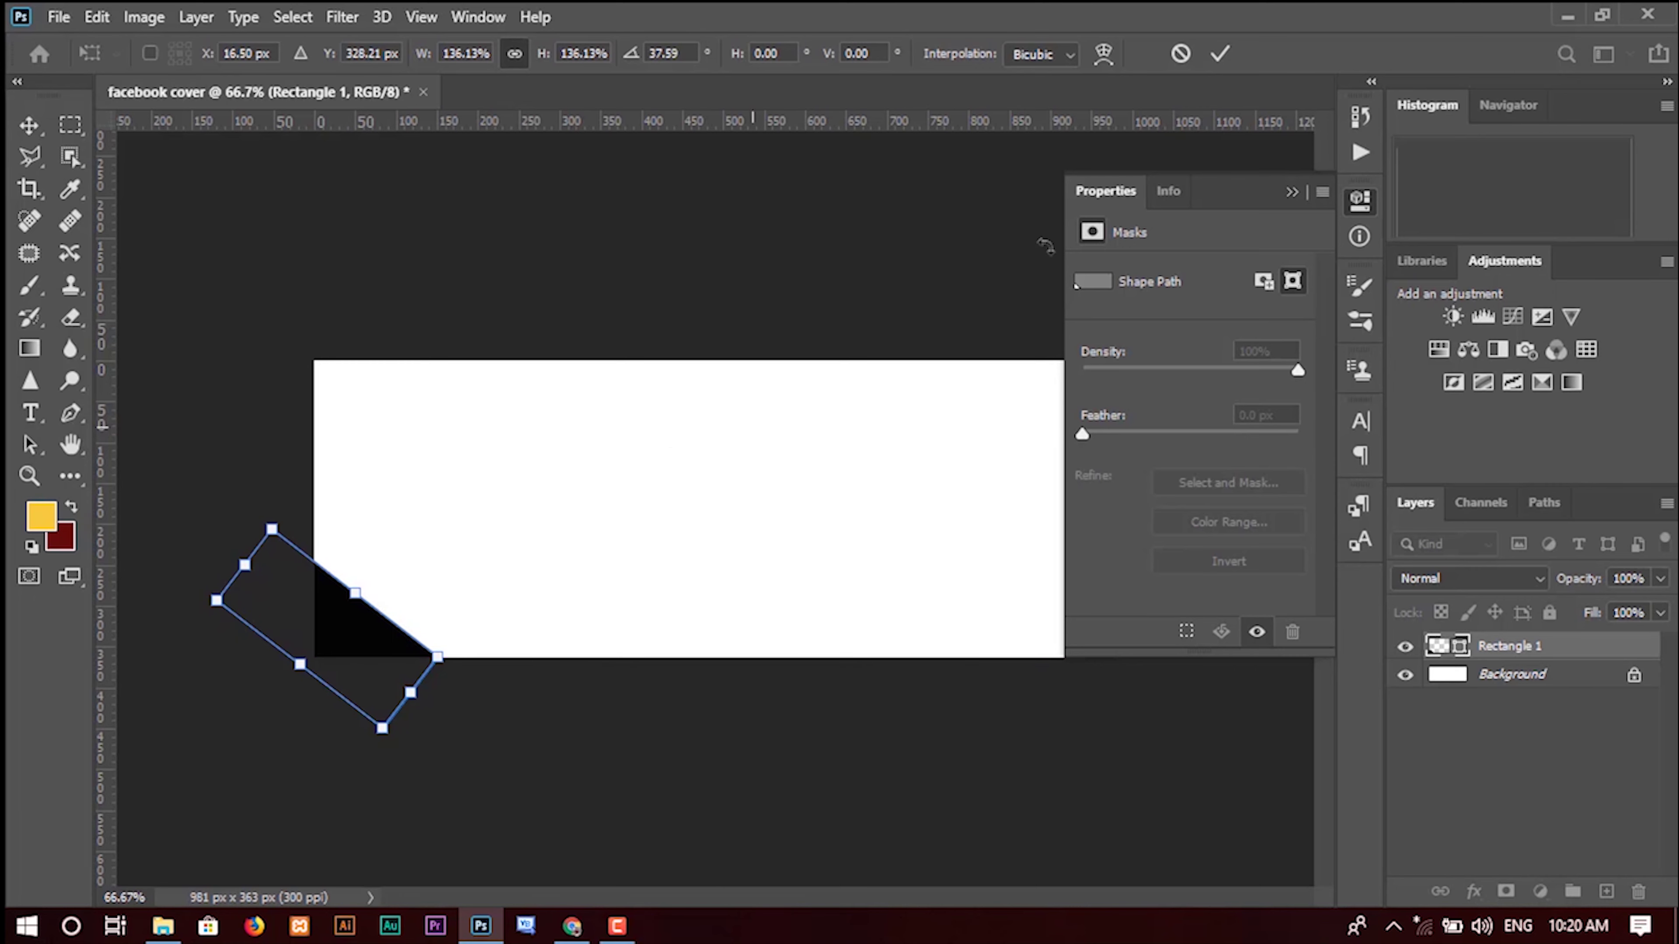
pyautogui.click(1220, 54)
# Step: Change the corner shape's fill colour to yellow fbf149
pyautogui.doubleClick(1458, 652)
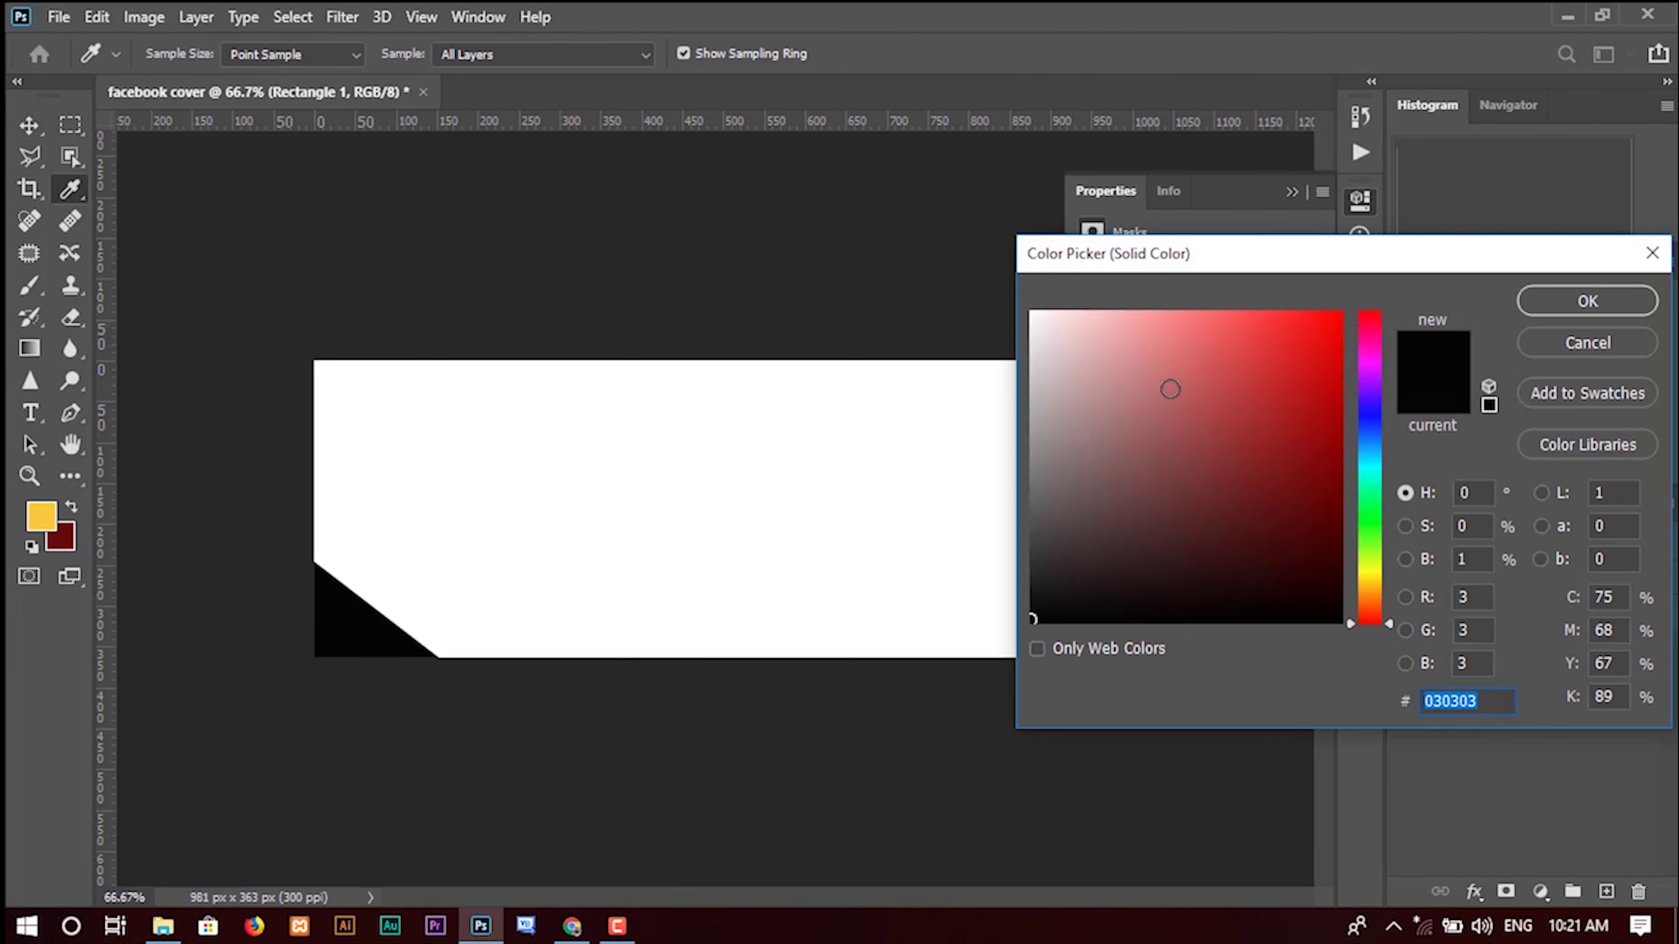
pyautogui.moveTo(1361, 532); pyautogui.dragTo(1380, 575)
pyautogui.click(1236, 314)
pyautogui.click(1252, 318)
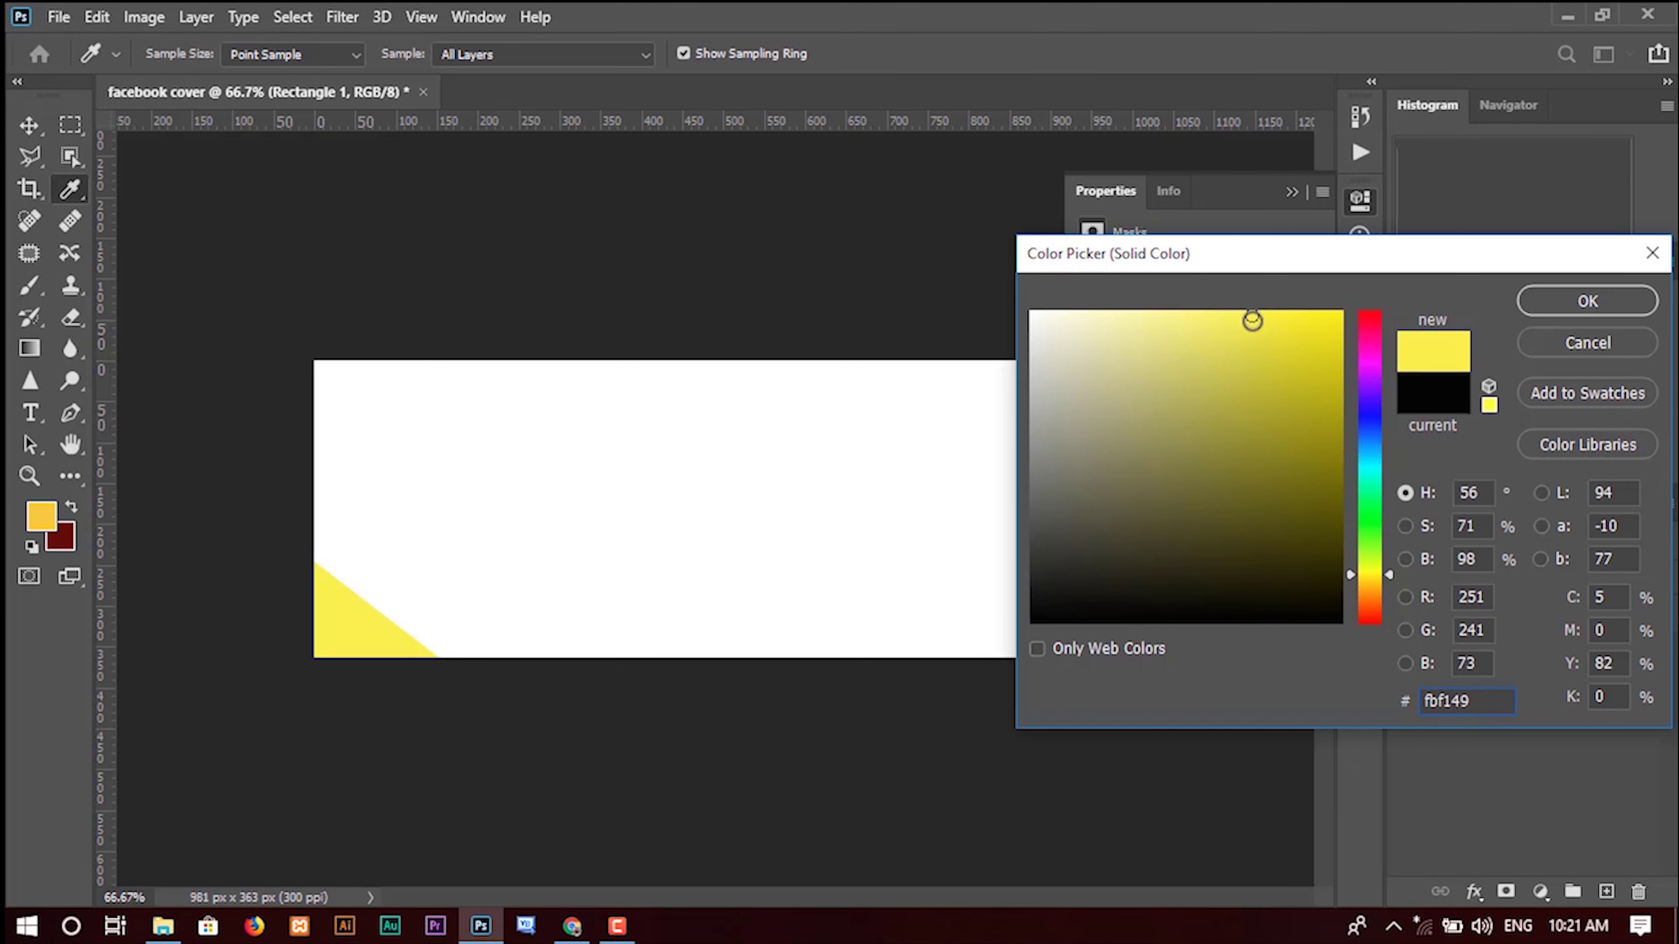
pyautogui.click(1590, 306)
# Step: Duplicate the yellow corner shape's layer and offset the copy slightly right so it extends past the original's slanted edge
pyautogui.rightClick(1568, 646)
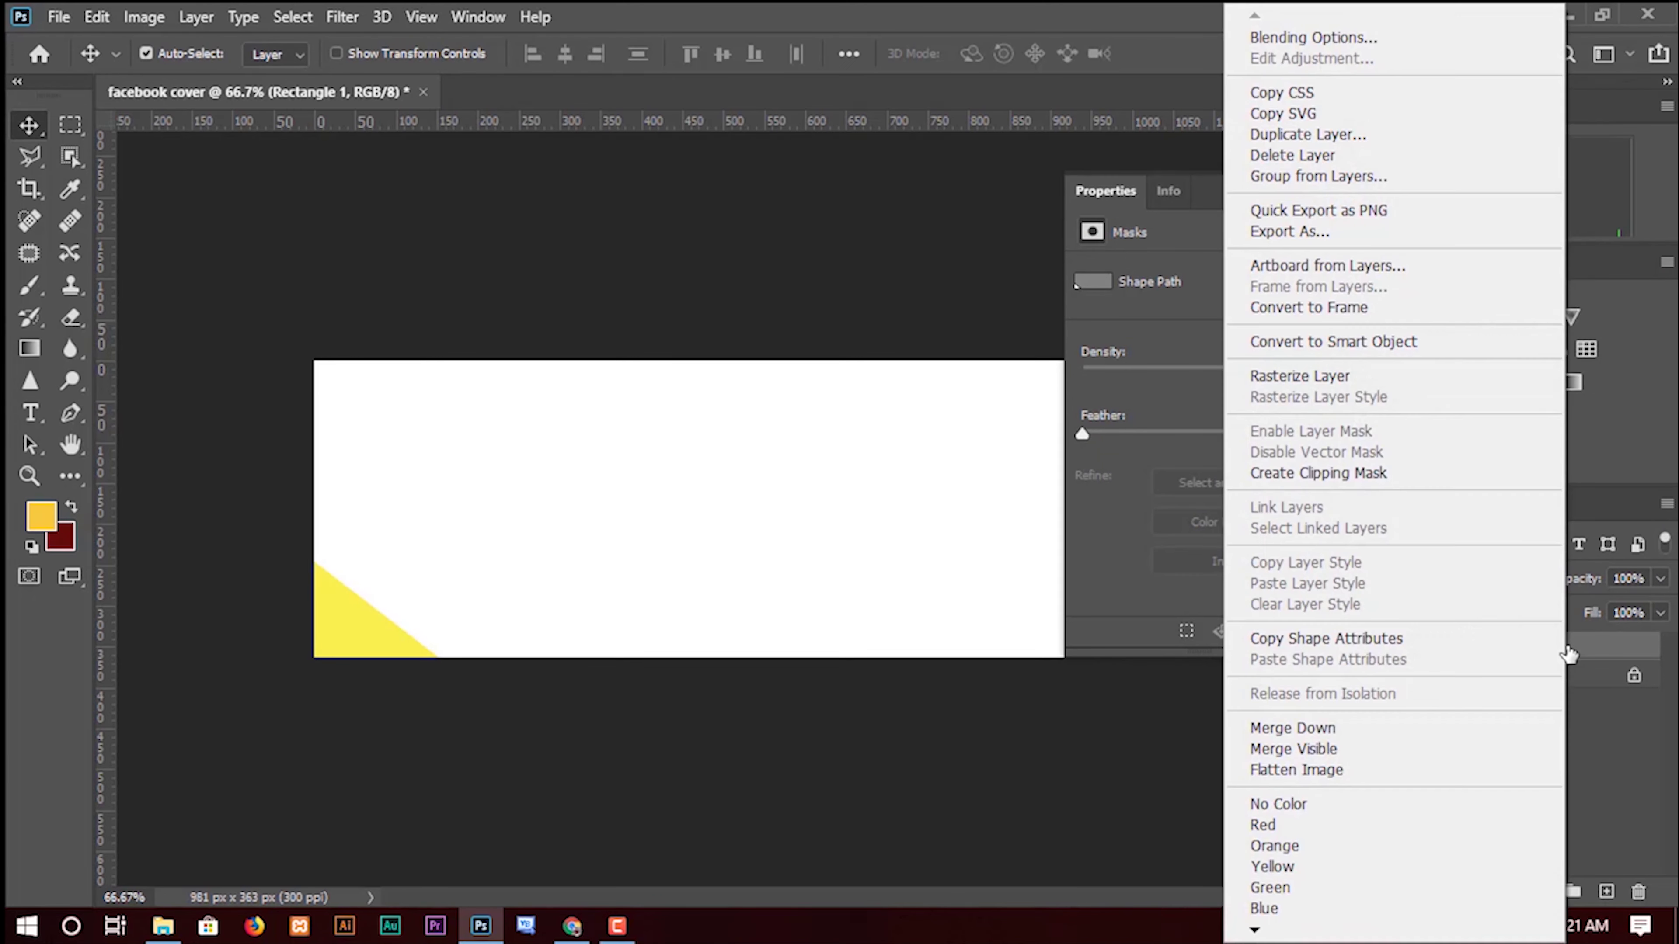
pyautogui.click(1329, 132)
pyautogui.click(1066, 238)
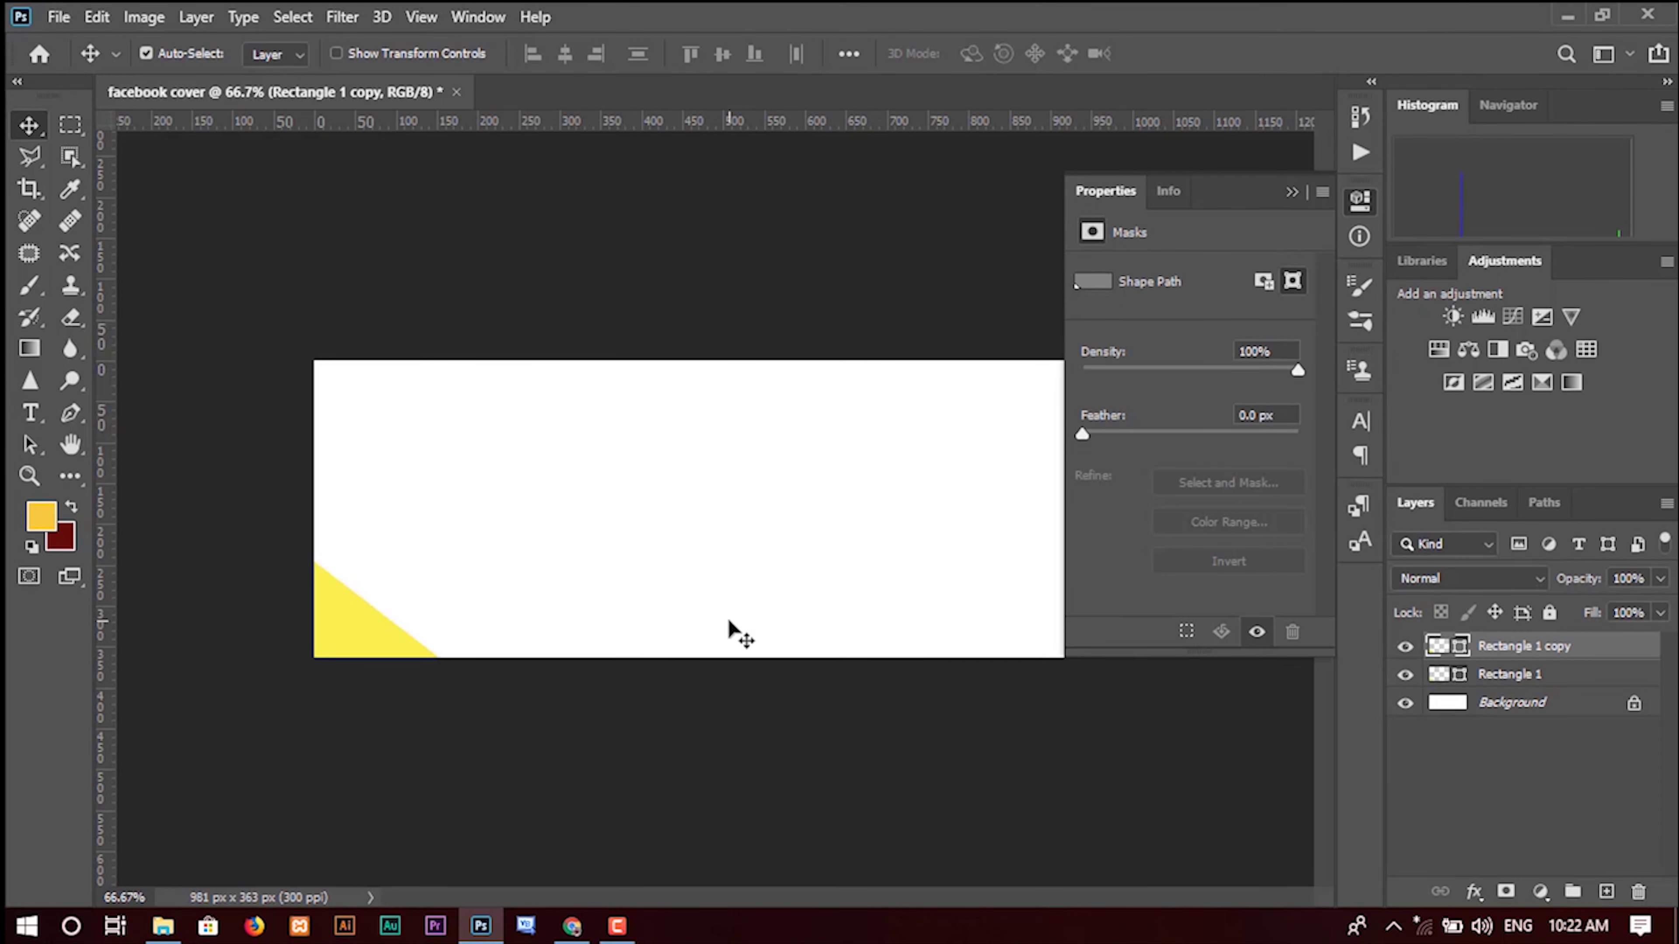
pyautogui.hotkey('ctrl', 't')
pyautogui.hotkey('shift', 'Right')
pyautogui.hotkey('shift', 'Right')
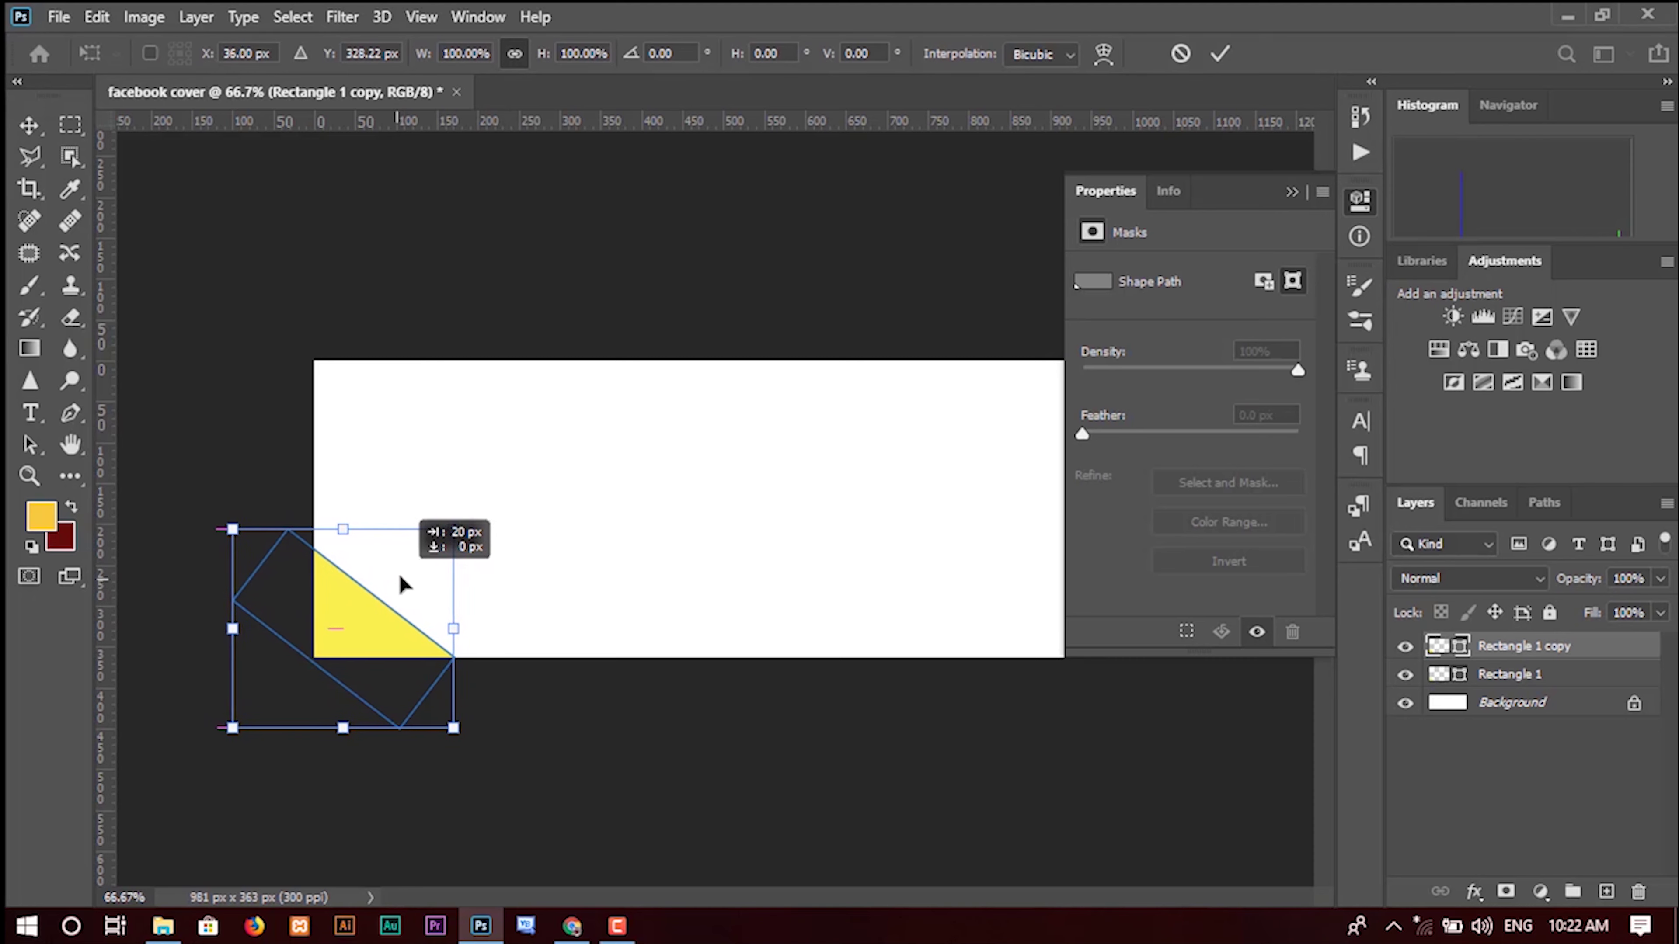
pyautogui.hotkey('shift', 'Right')
pyautogui.hotkey('shift', 'Right')
pyautogui.hotkey('shift', 'Right')
pyautogui.click(1219, 53)
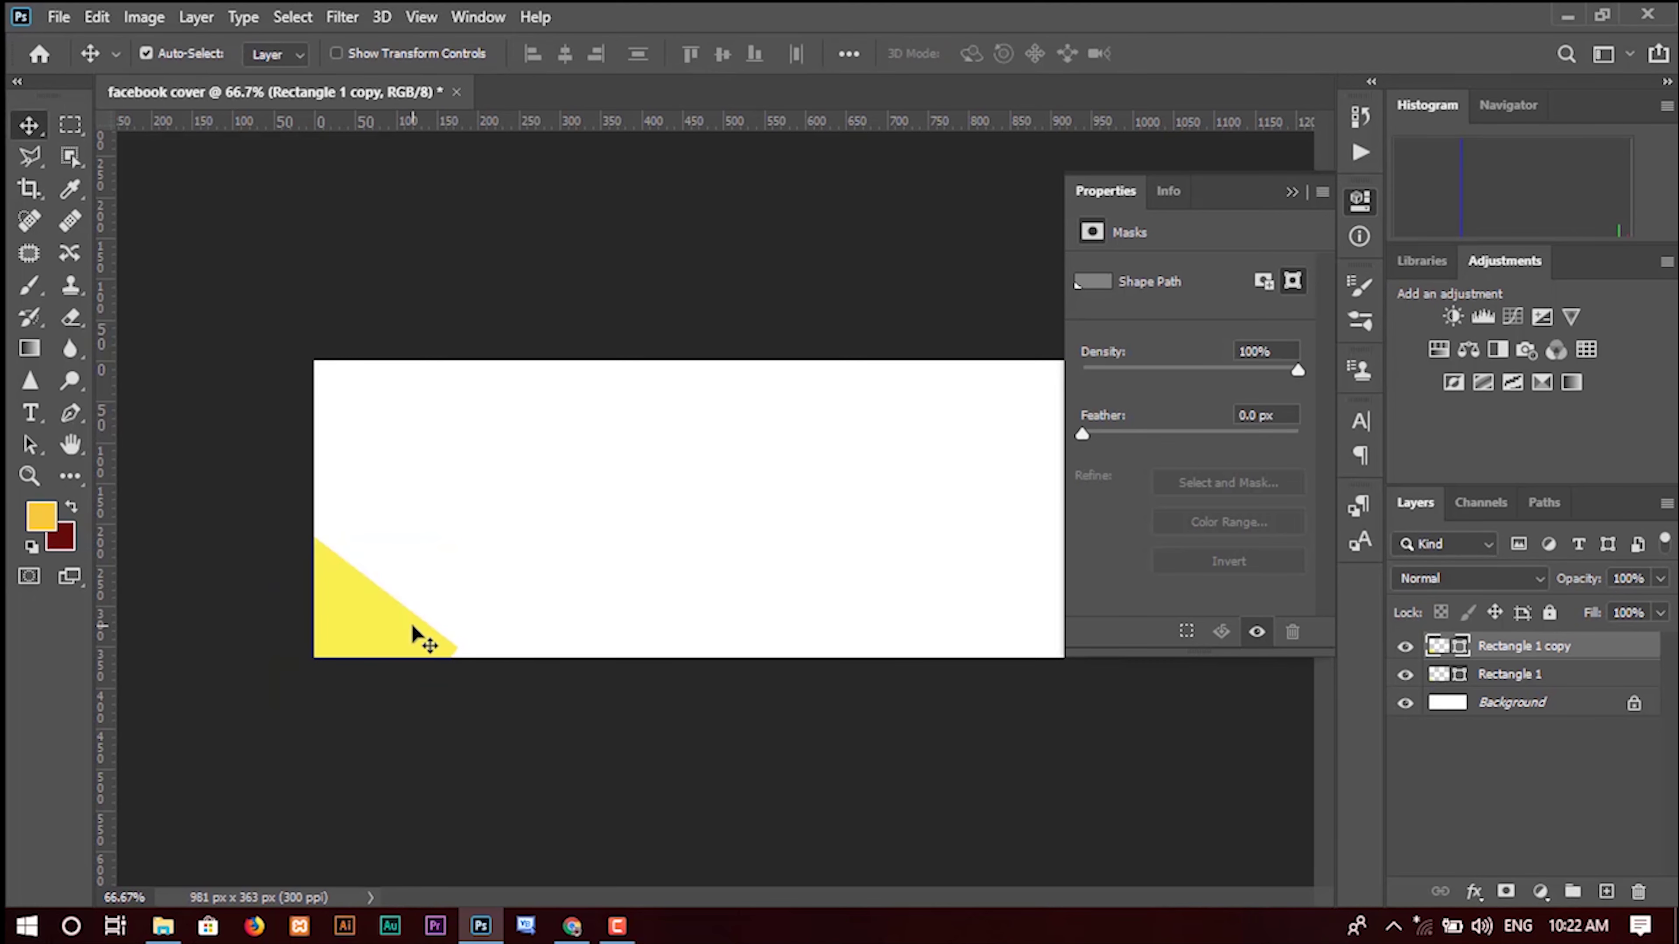
# Step: Turn the copy into a thin dark grey strip along the yellow corner by recolouring it and placing it behind the yellow shape
pyautogui.doubleClick(1445, 658)
pyautogui.moveTo(1069, 574)
pyautogui.mouseDown()
pyautogui.moveTo(1035, 610)
pyautogui.moveTo(1041, 550)
pyautogui.mouseUp()
pyautogui.click(1588, 302)
pyautogui.moveTo(1520, 646); pyautogui.dragTo(1536, 691)
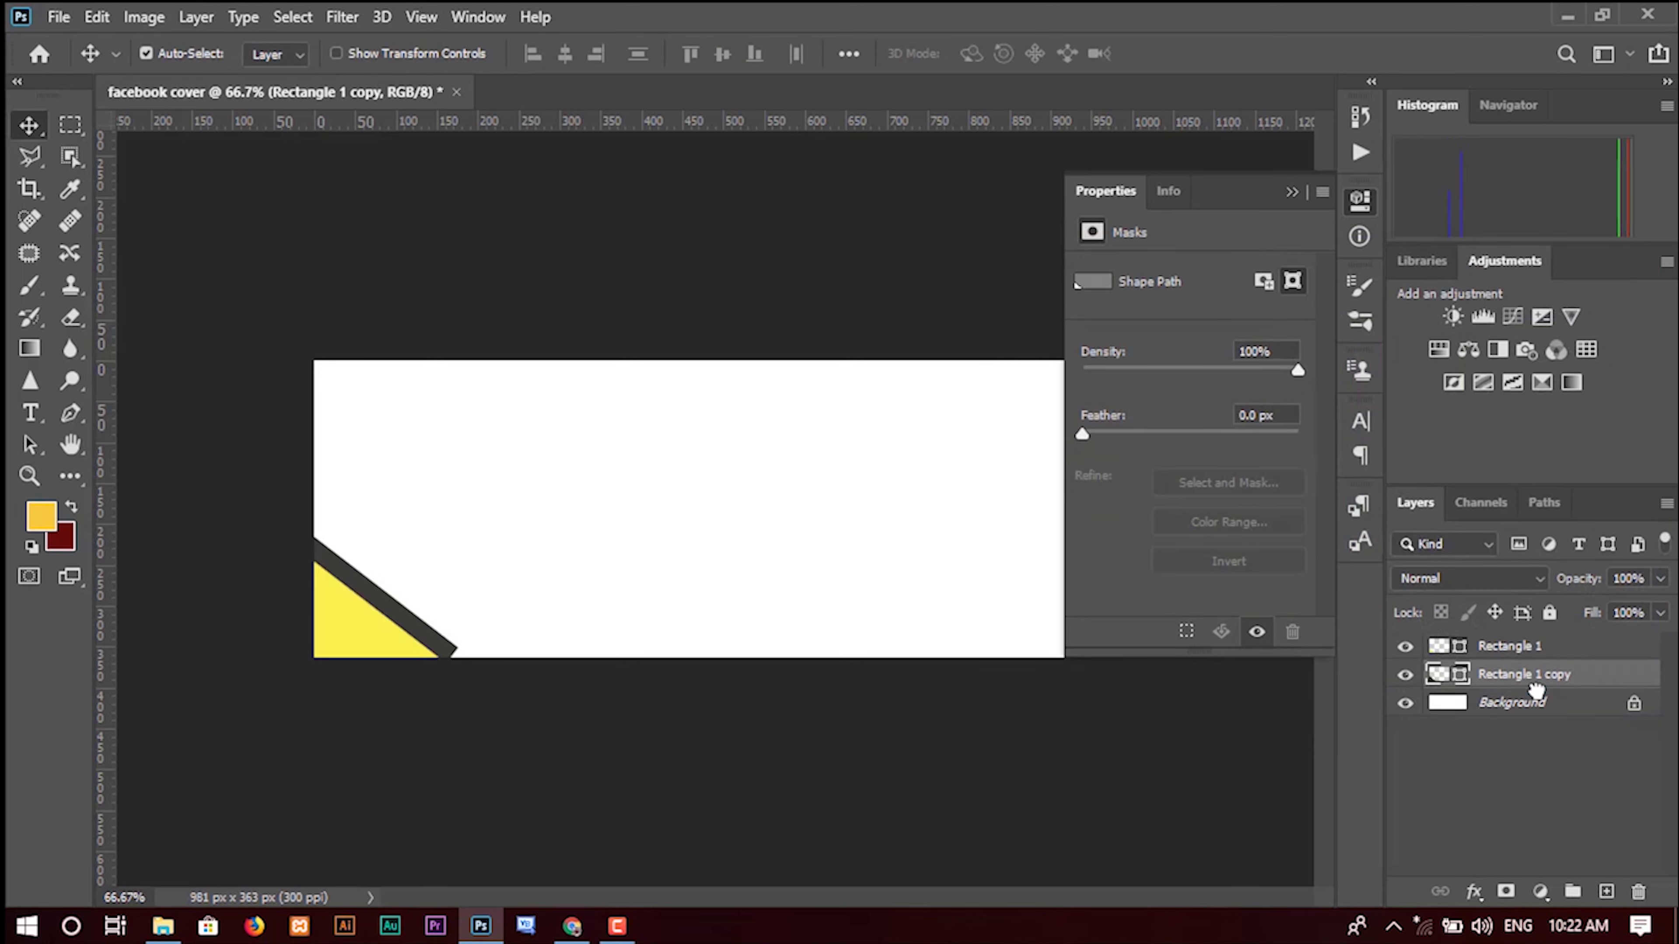
pyautogui.moveTo(455, 658); pyautogui.dragTo(461, 664)
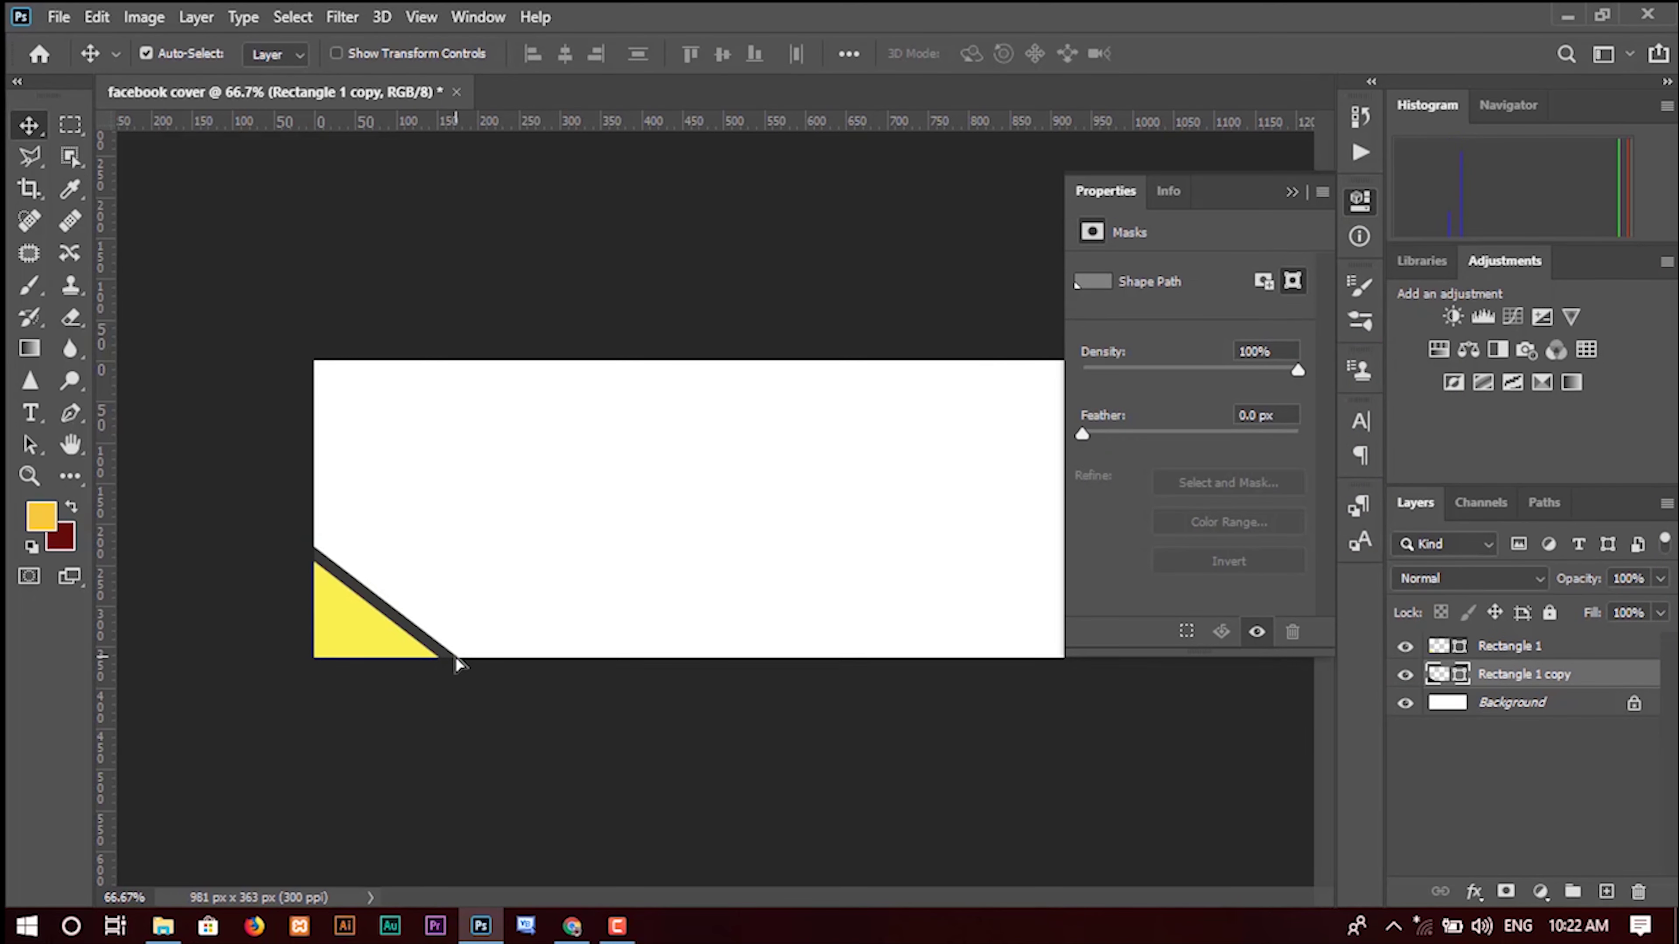
# Step: Draw a dark grey rectangle about 490 x 376 px over the canvas's left half and slant its right edge outward at the top
pyautogui.press('u')
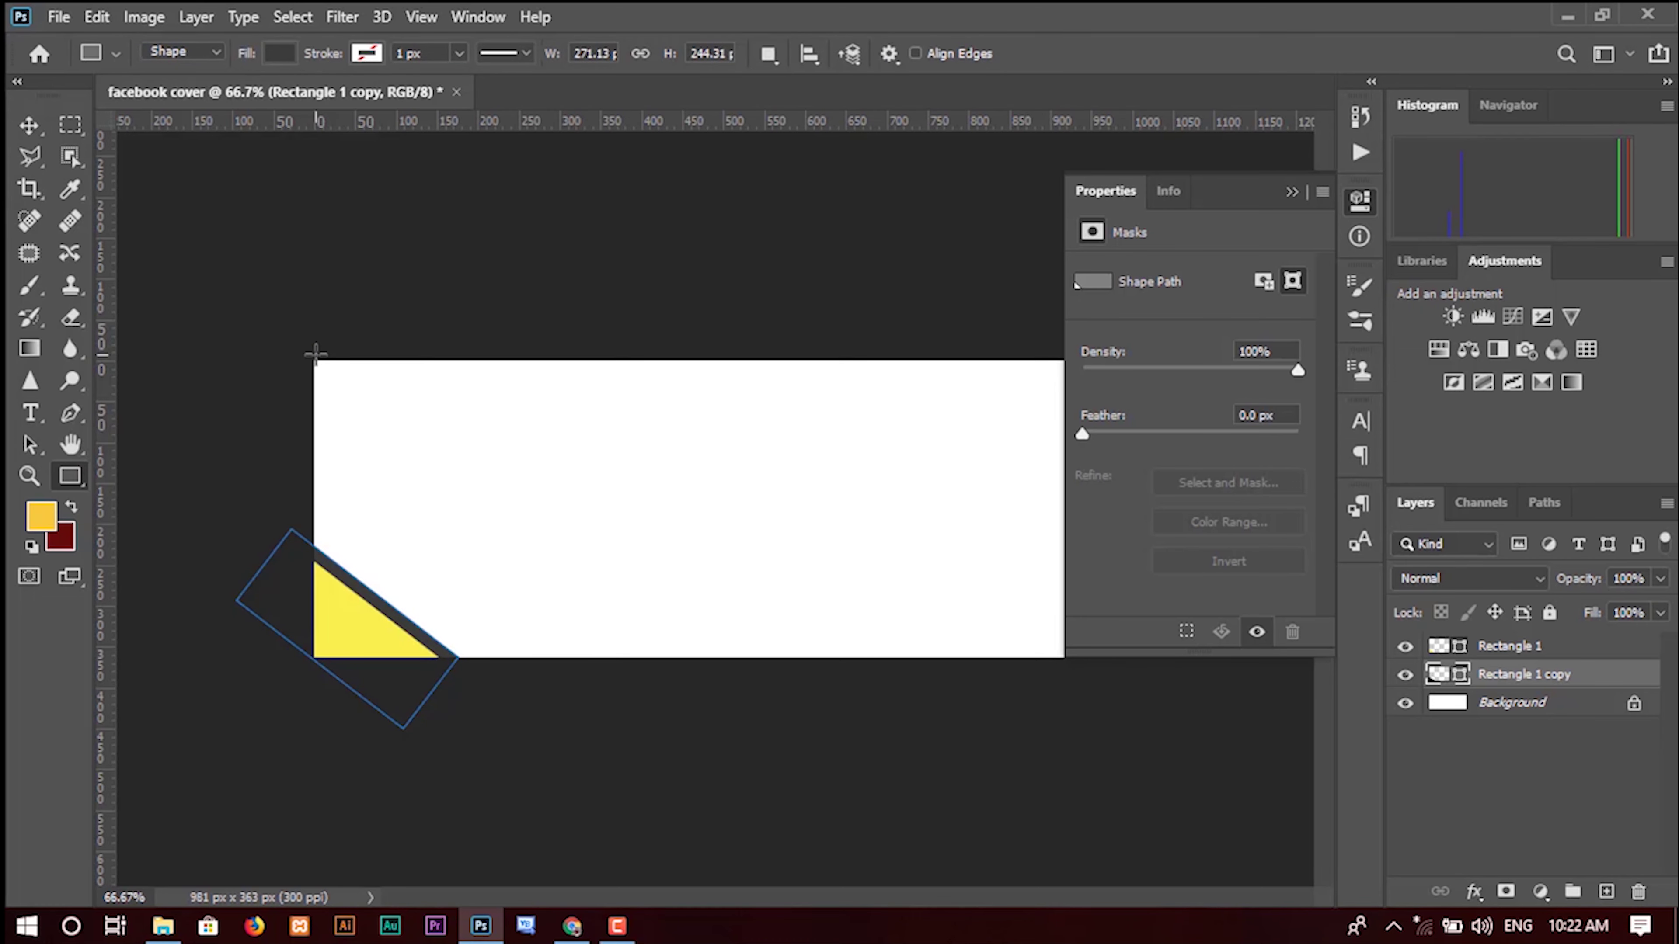
pyautogui.moveTo(316, 353); pyautogui.dragTo(715, 661)
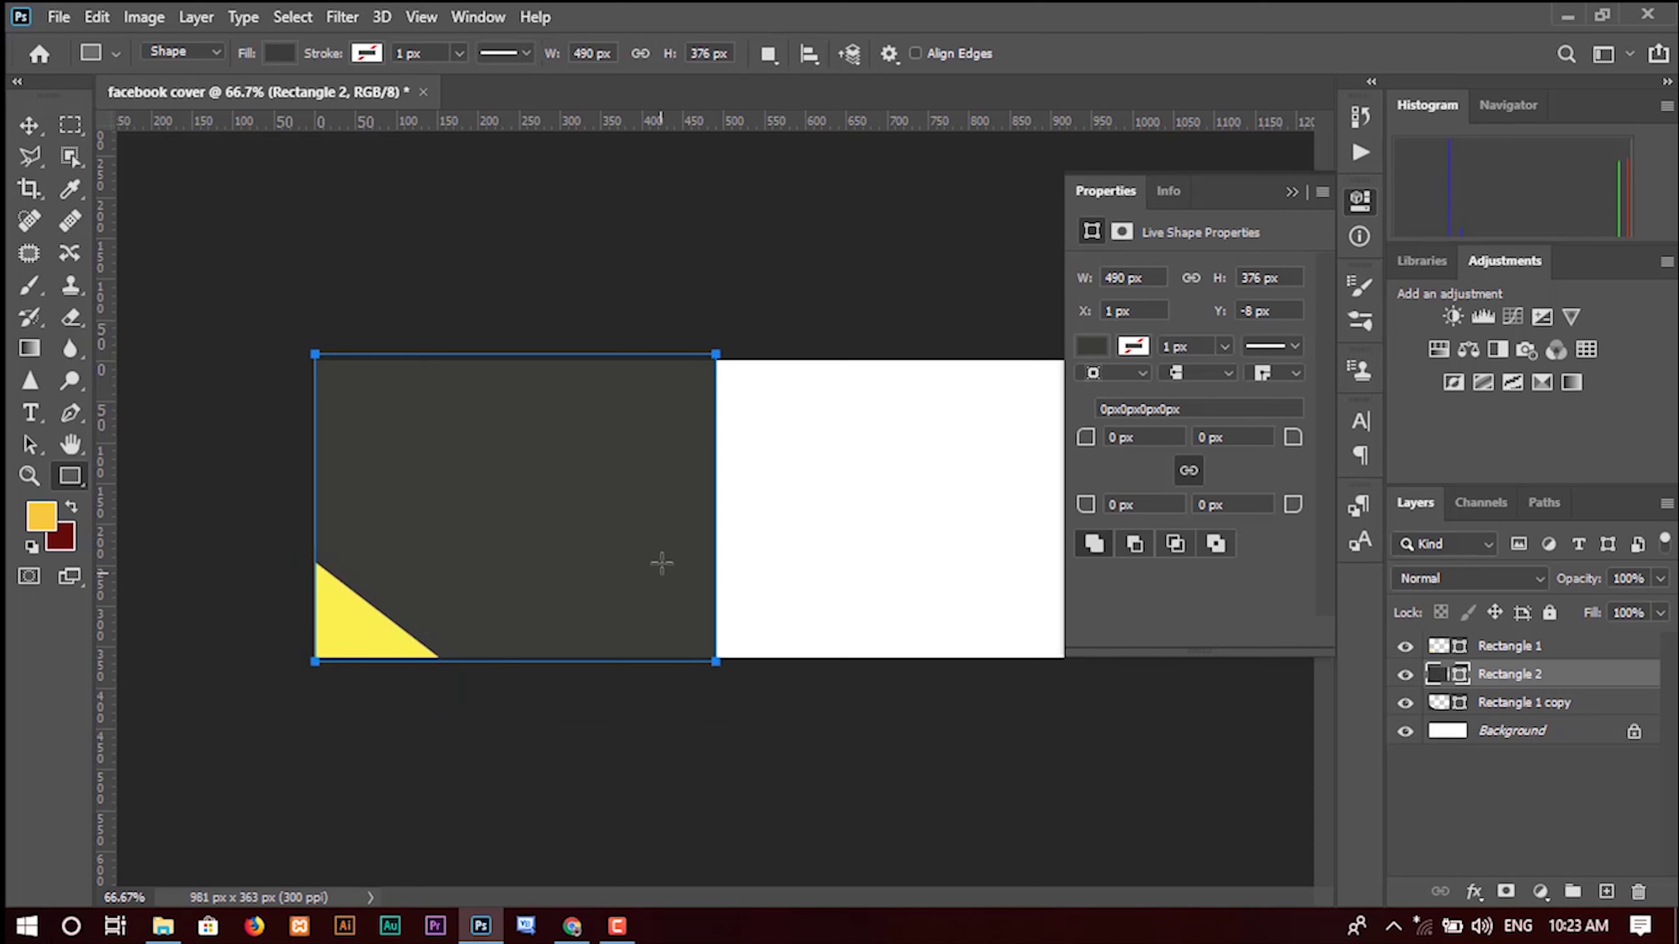
pyautogui.hotkey('ctrl', 't')
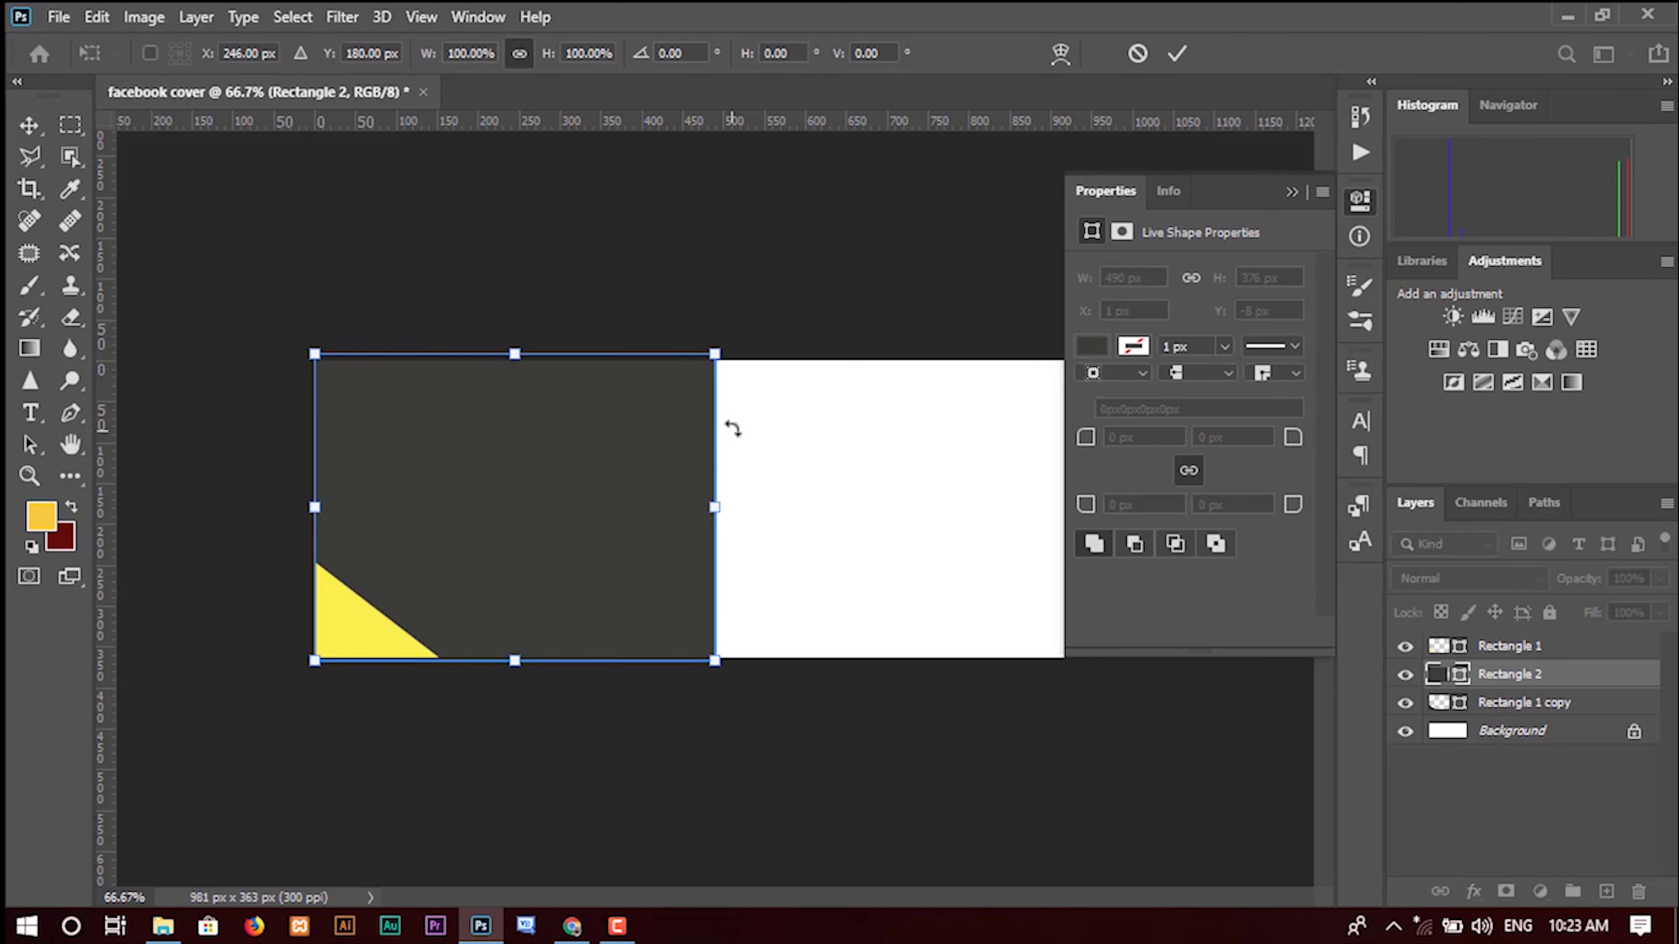
pyautogui.rightClick(651, 406)
pyautogui.click(717, 489)
pyautogui.moveTo(724, 380); pyautogui.dragTo(864, 387)
pyautogui.click(1292, 192)
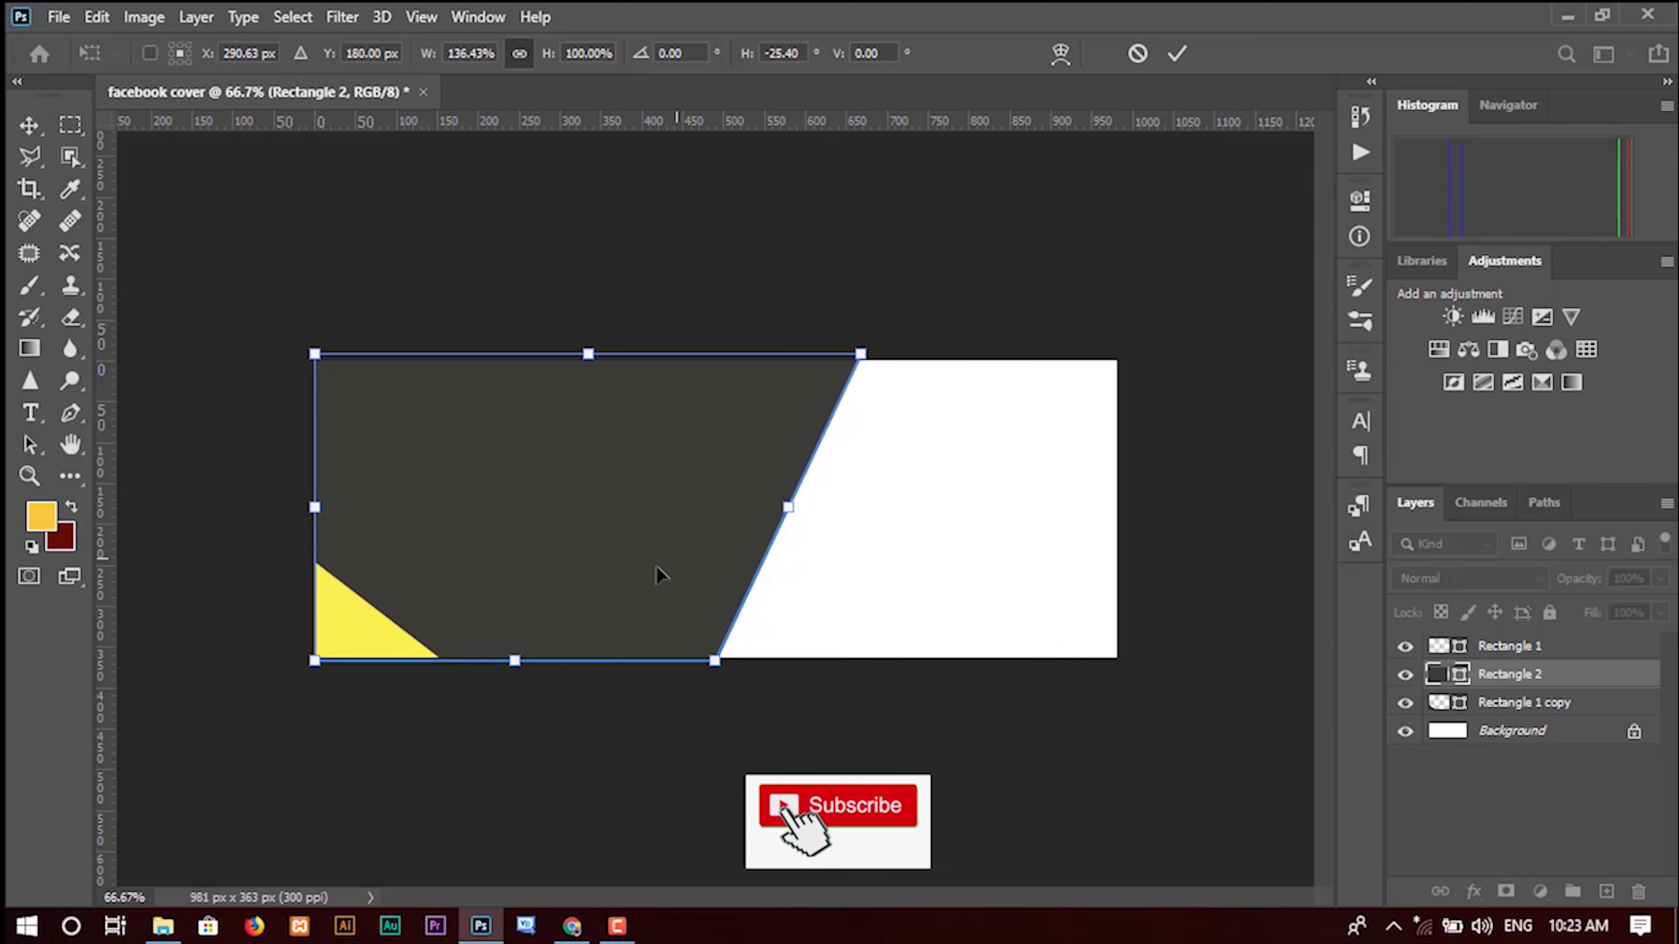
pyautogui.moveTo(656, 574); pyautogui.dragTo(626, 581)
pyautogui.click(1176, 53)
pyautogui.click(754, 361)
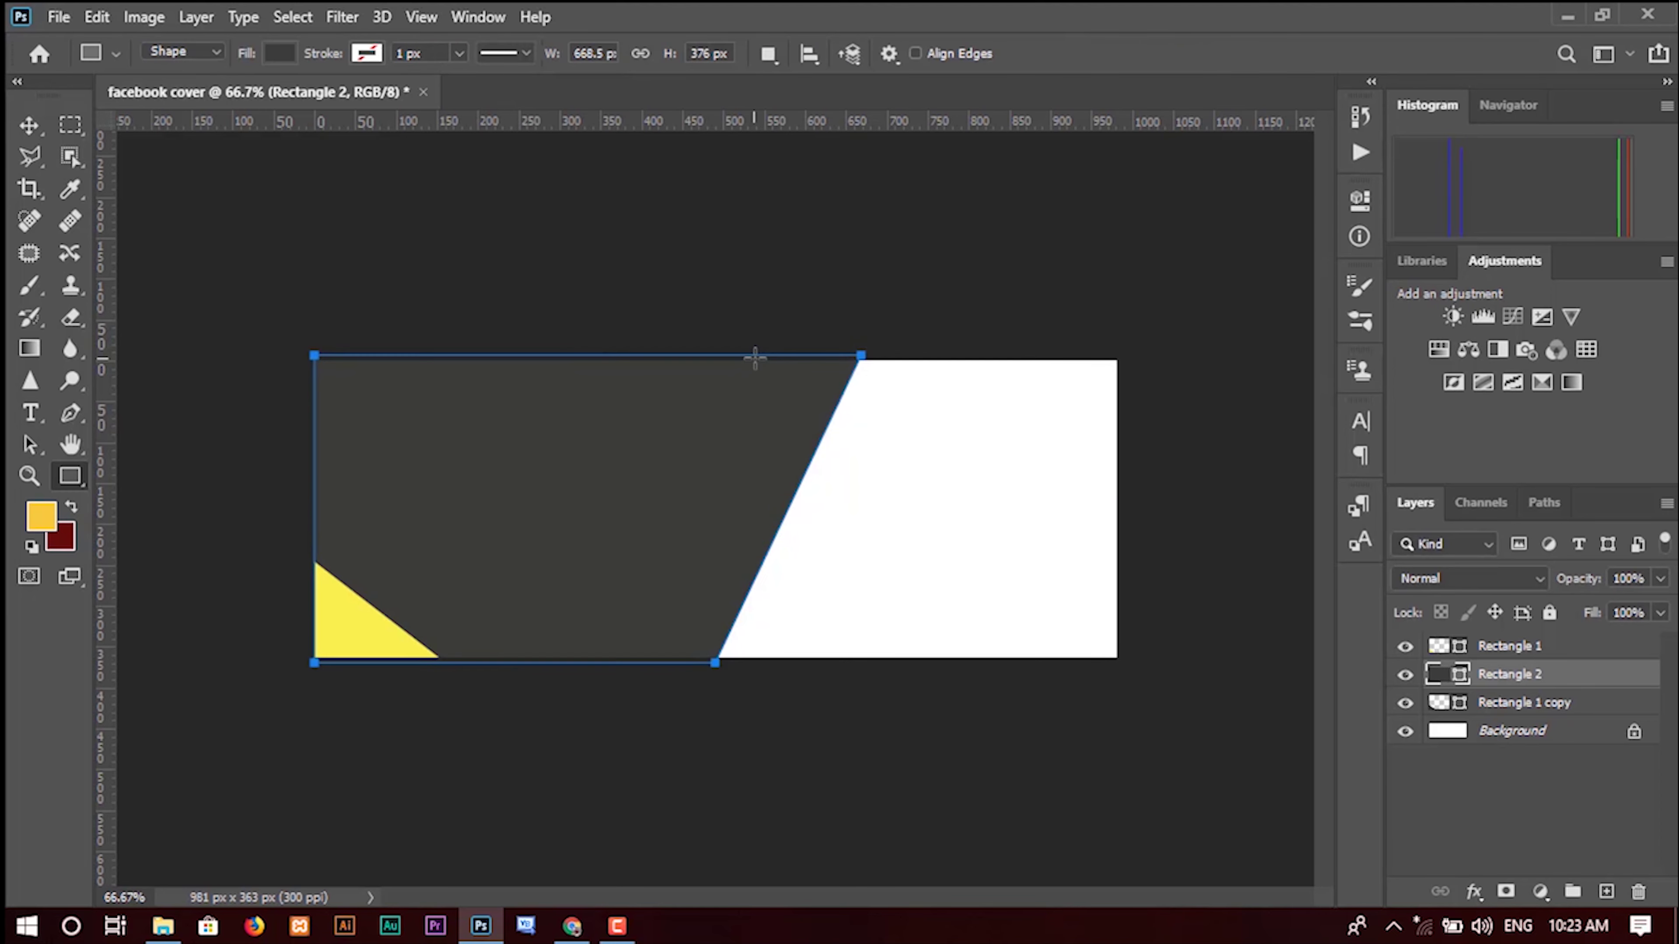
# Step: Move the large slanted shape's layer below the dark corner strip's layer, Rectangle 1 copy
pyautogui.moveTo(1582, 681); pyautogui.dragTo(1560, 704)
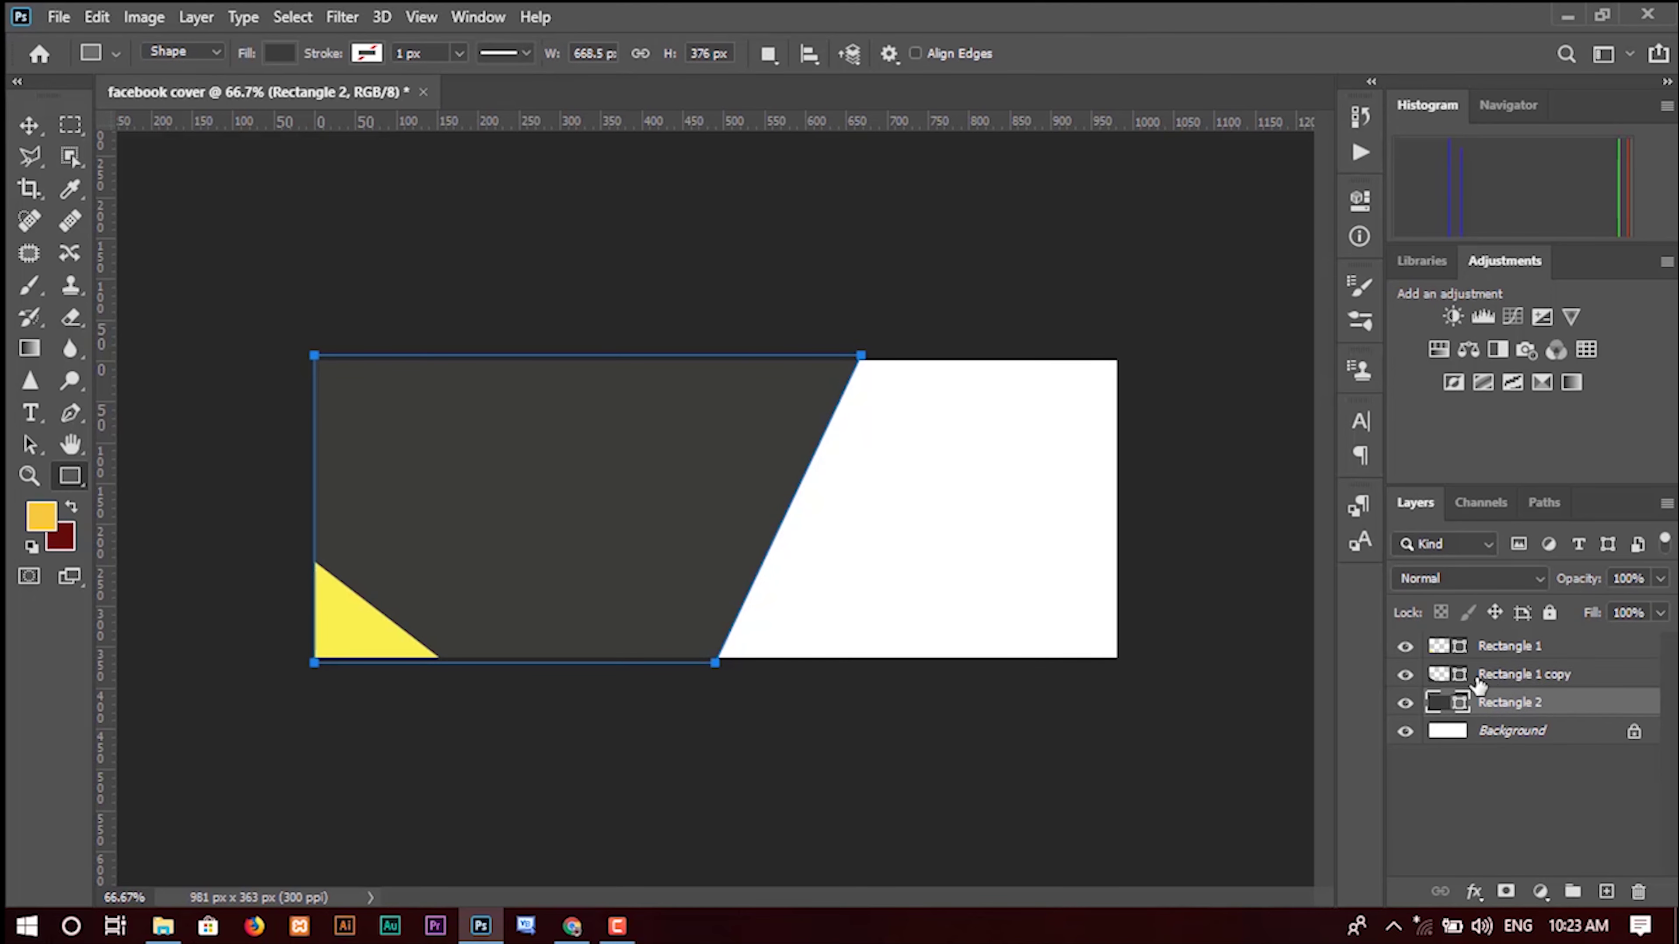
pyautogui.doubleClick(1458, 678)
pyautogui.click(1585, 341)
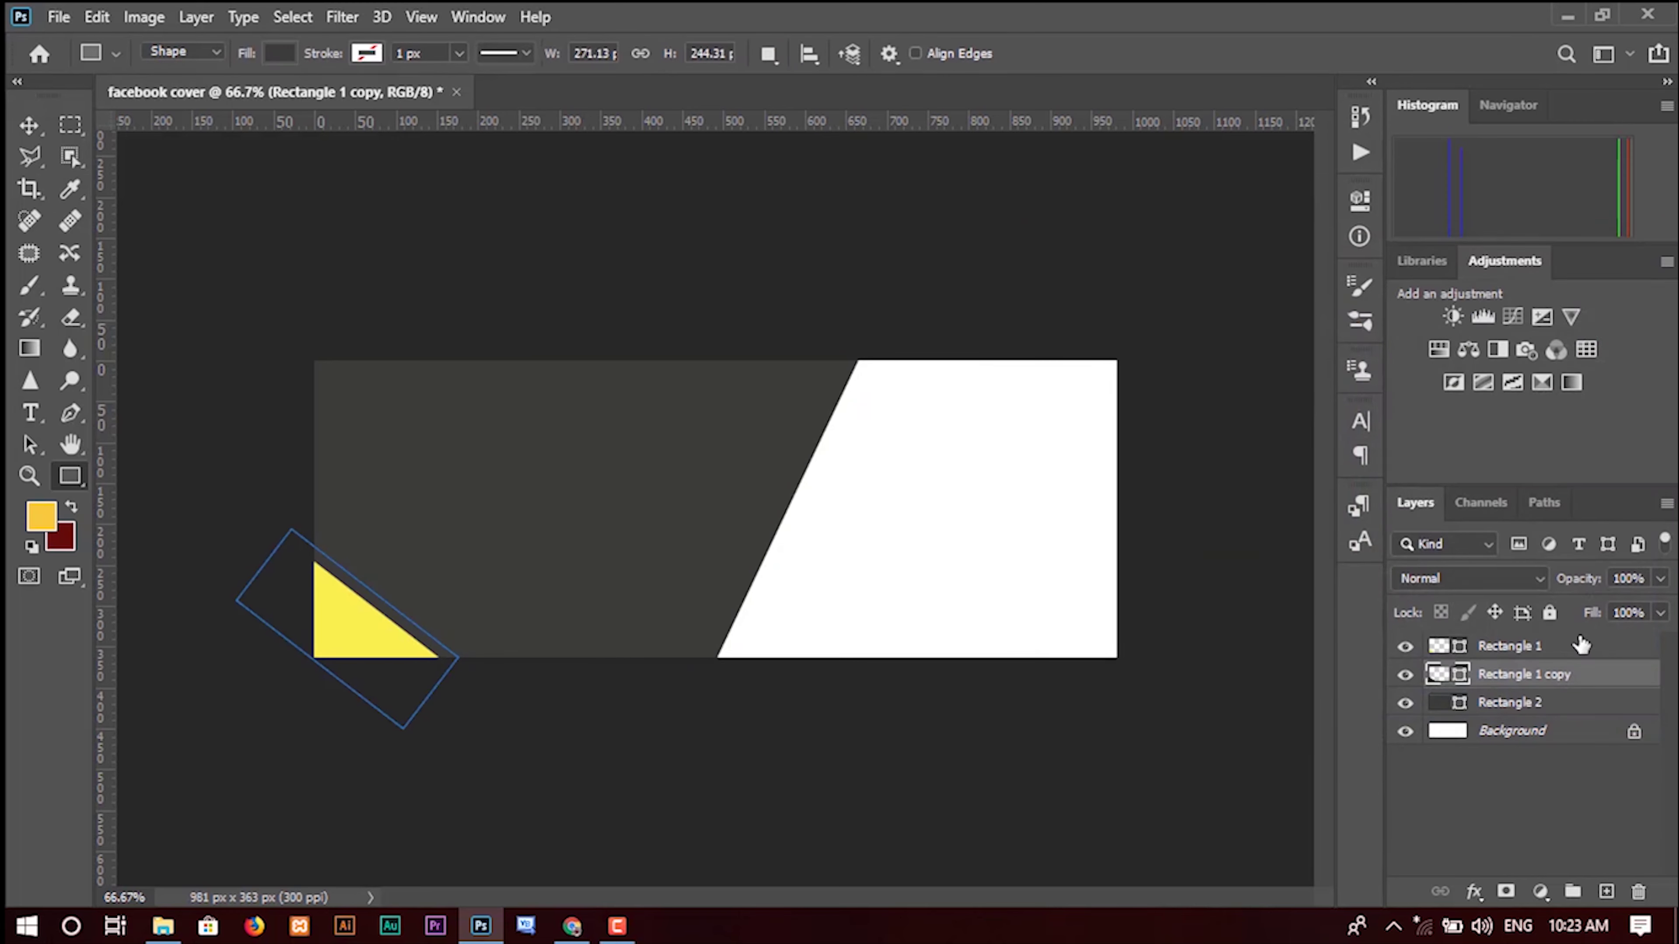
pyautogui.hotkey('ctrl', 'z')
# Step: Place the image woman-in-white-t-shirt-holding-smartphone-in-front-of-laptop-914931 as an embedded layer above the large slanted shape
pyautogui.click(60, 16)
pyautogui.click(165, 508)
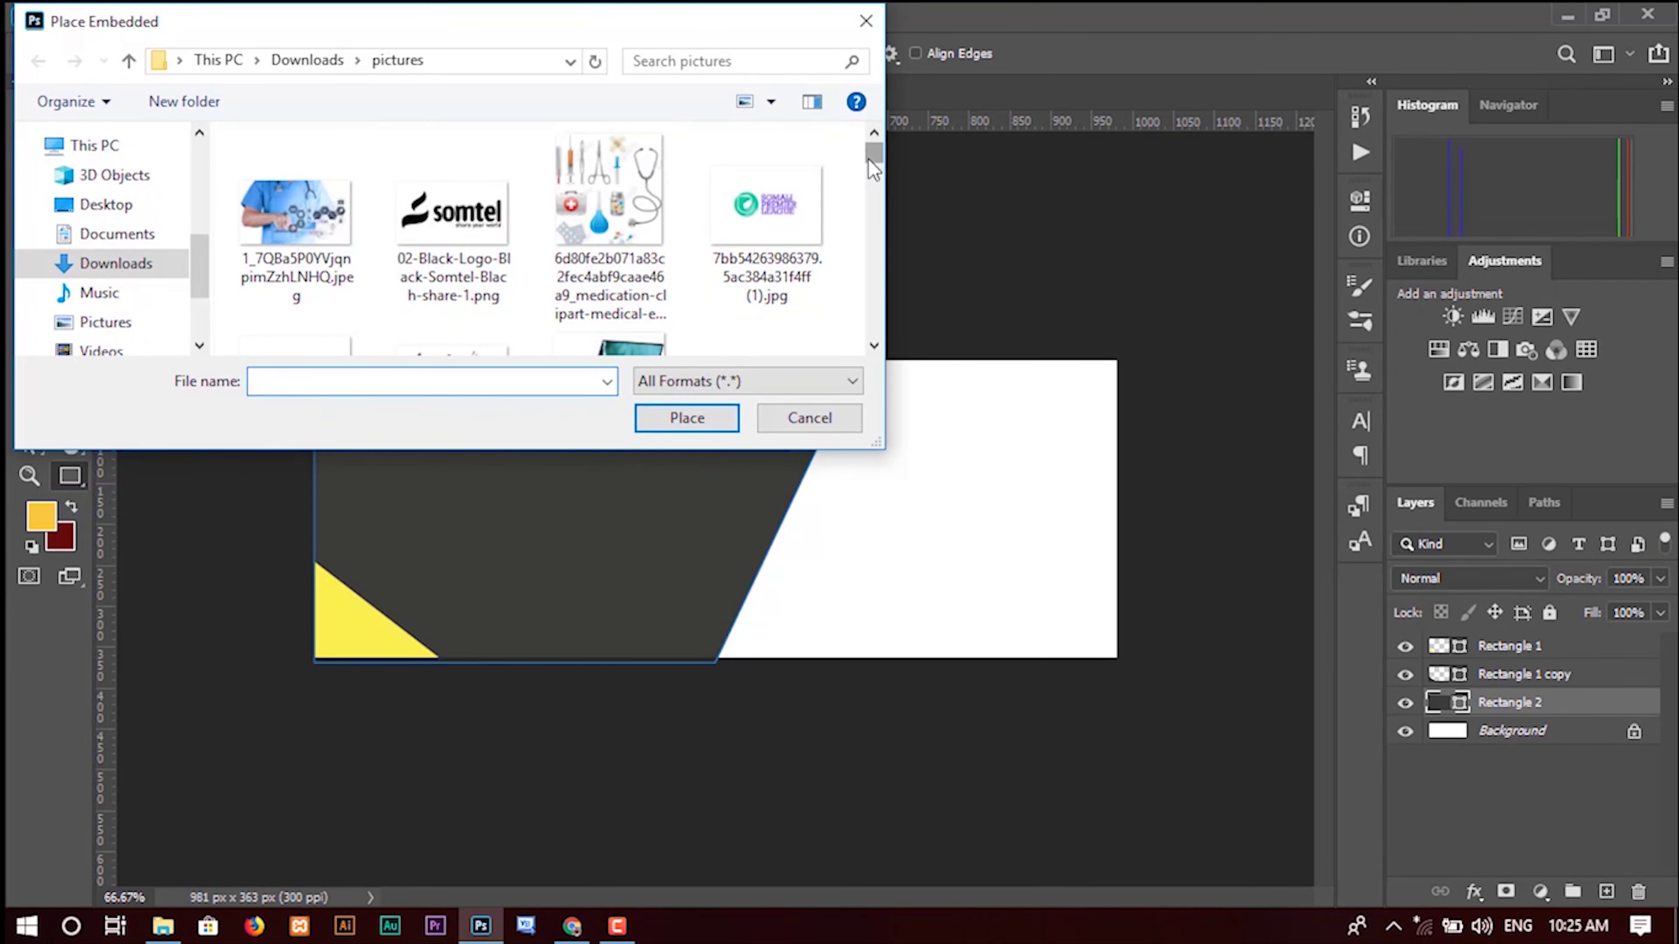
pyautogui.moveTo(868, 159); pyautogui.dragTo(889, 331)
pyautogui.click(609, 219)
pyautogui.click(686, 417)
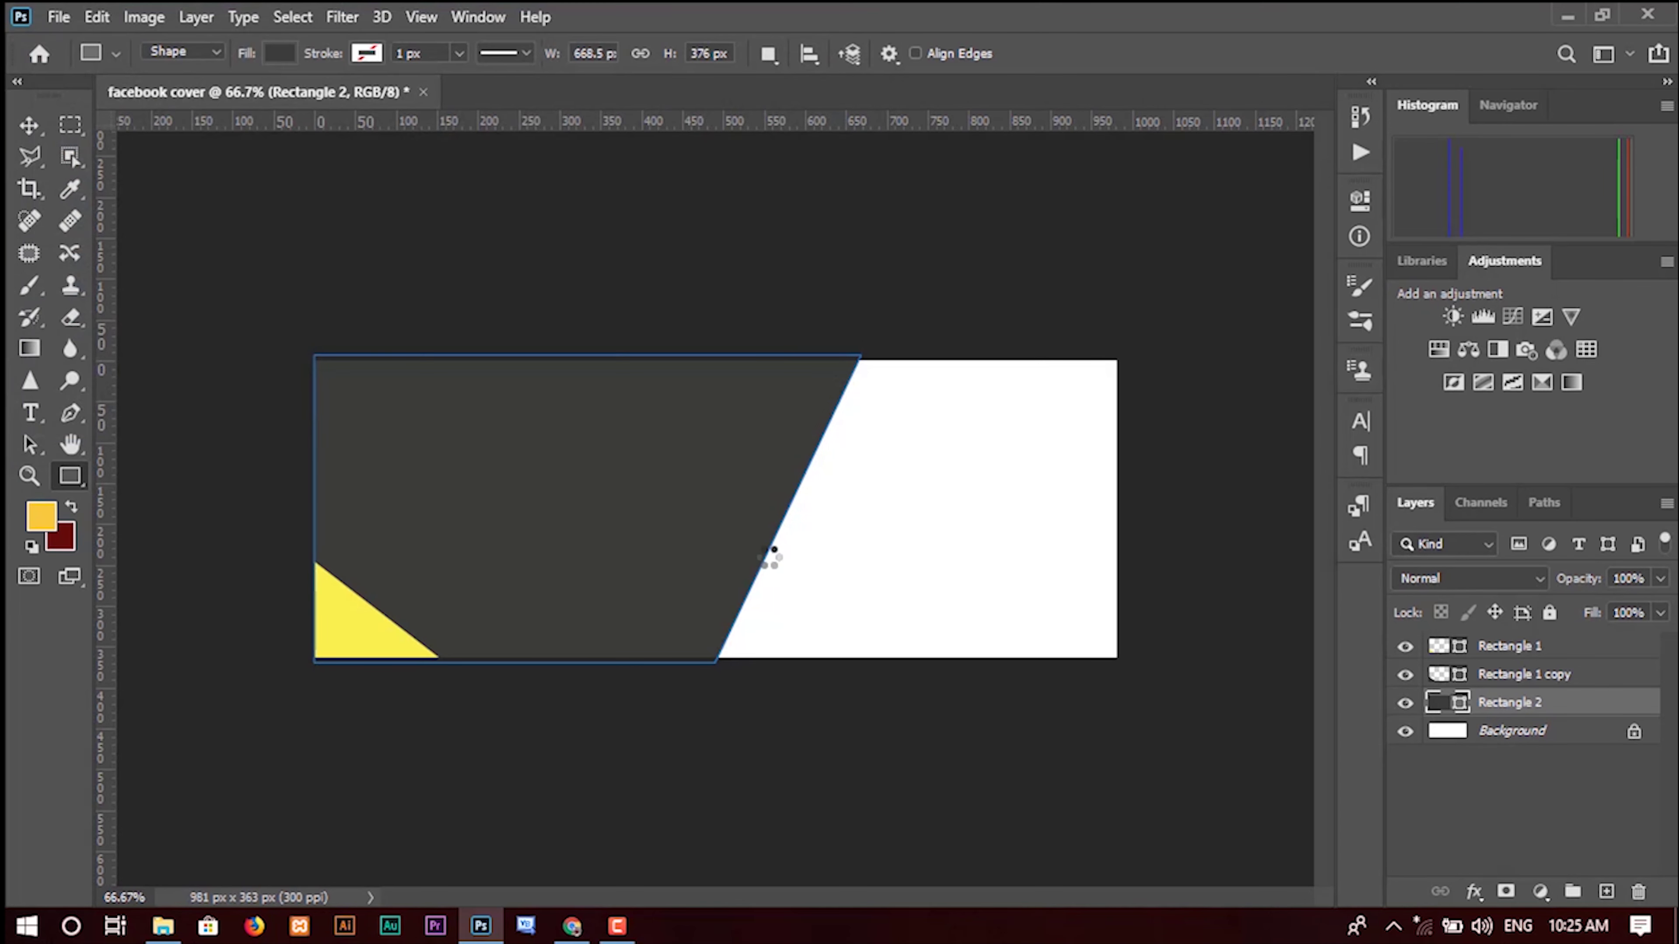
# Step: Scale the placed photo to about 3.2% and position it over the large slanted shape, reaching the shape's upper-right corner
pyautogui.moveTo(937, 509); pyautogui.dragTo(1117, 508)
pyautogui.moveTo(952, 529); pyautogui.dragTo(590, 542)
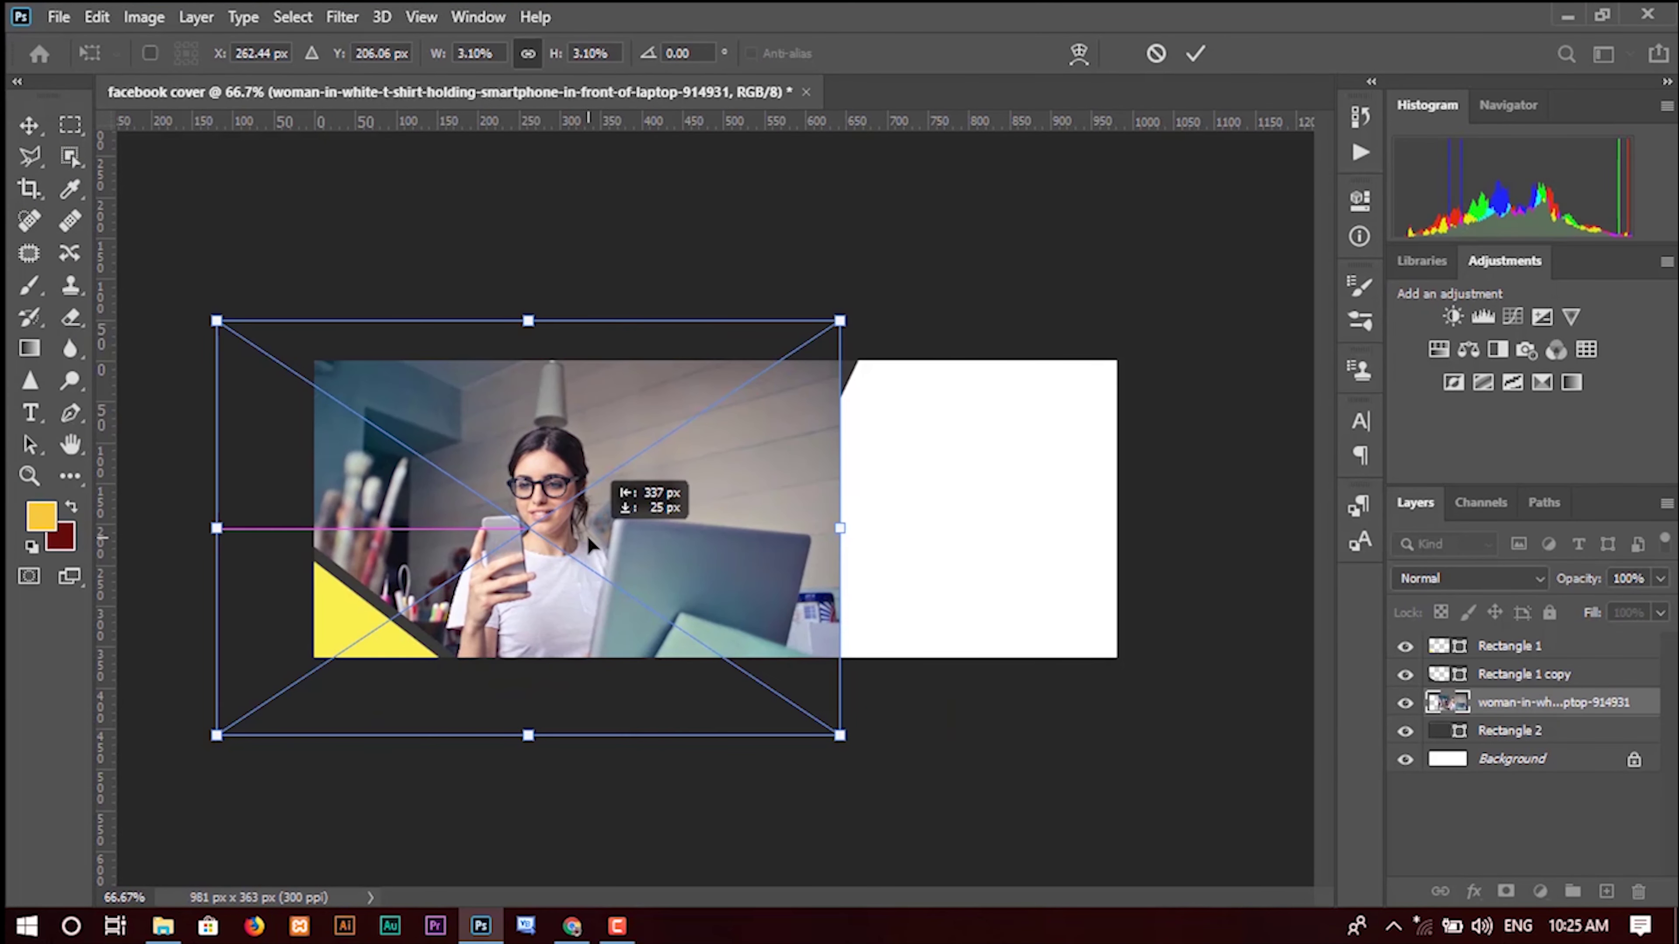
pyautogui.moveTo(847, 529); pyautogui.dragTo(859, 529)
pyautogui.moveTo(702, 526); pyautogui.dragTo(707, 463)
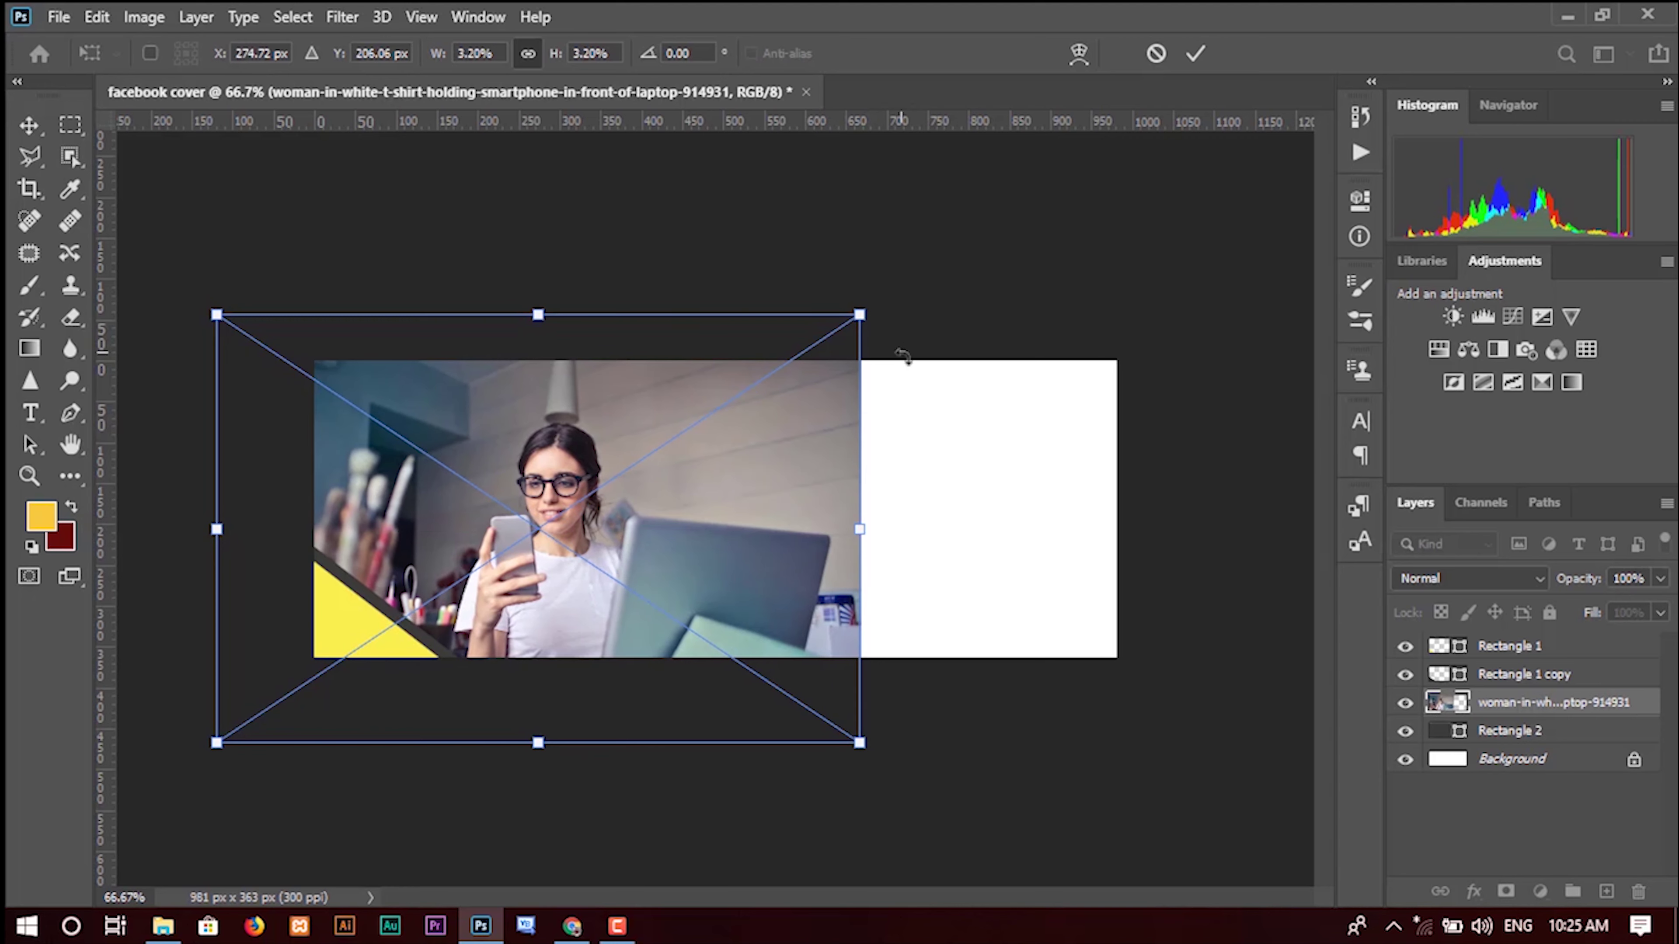
pyautogui.click(1195, 53)
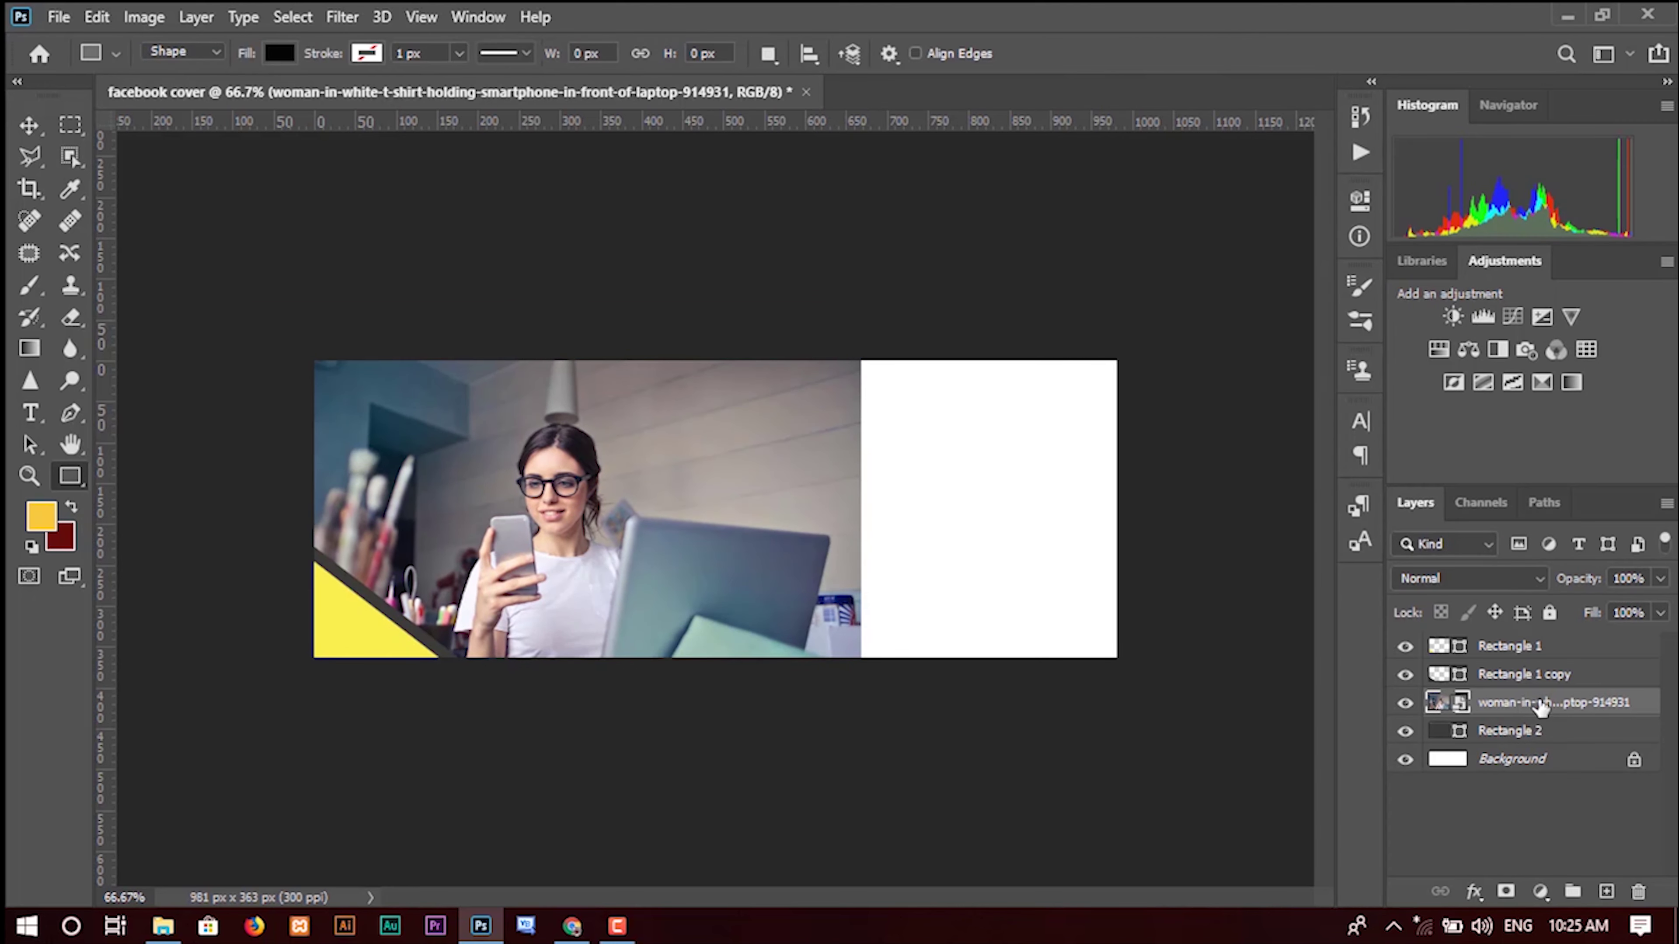
# Step: Clip the woman photo to the large slanted shape beneath it and duplicate that shape's layer
pyautogui.rightClick(1552, 715)
pyautogui.click(1348, 563)
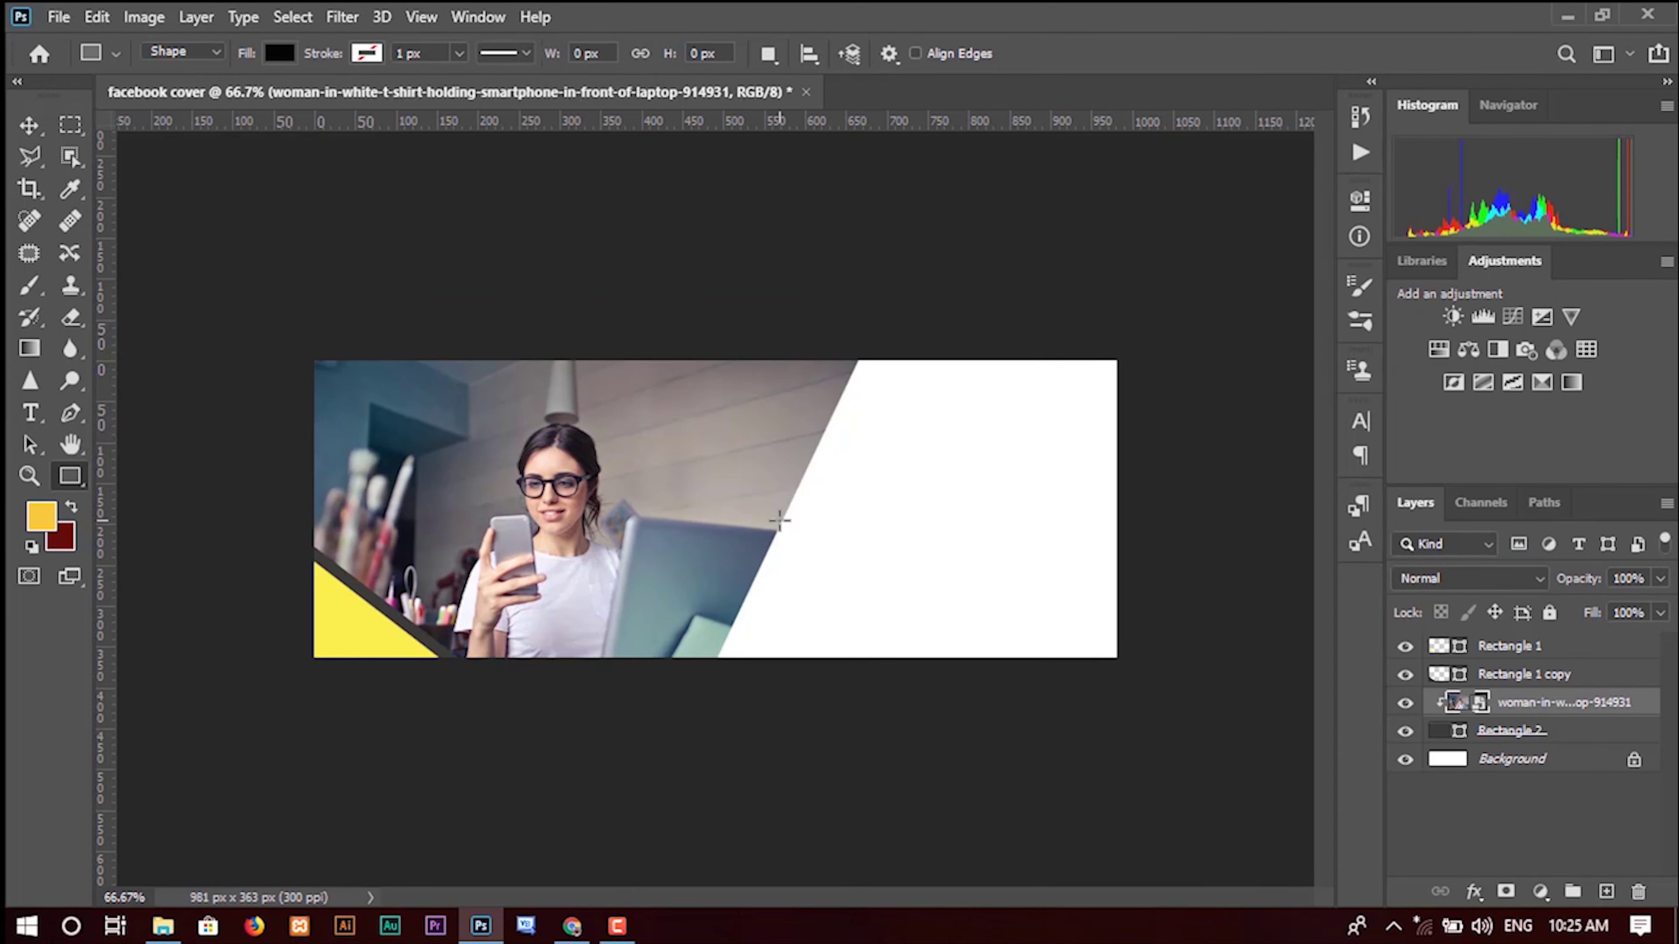
pyautogui.press('v')
pyautogui.click(1530, 732)
pyautogui.hotkey('ctrl', 'j')
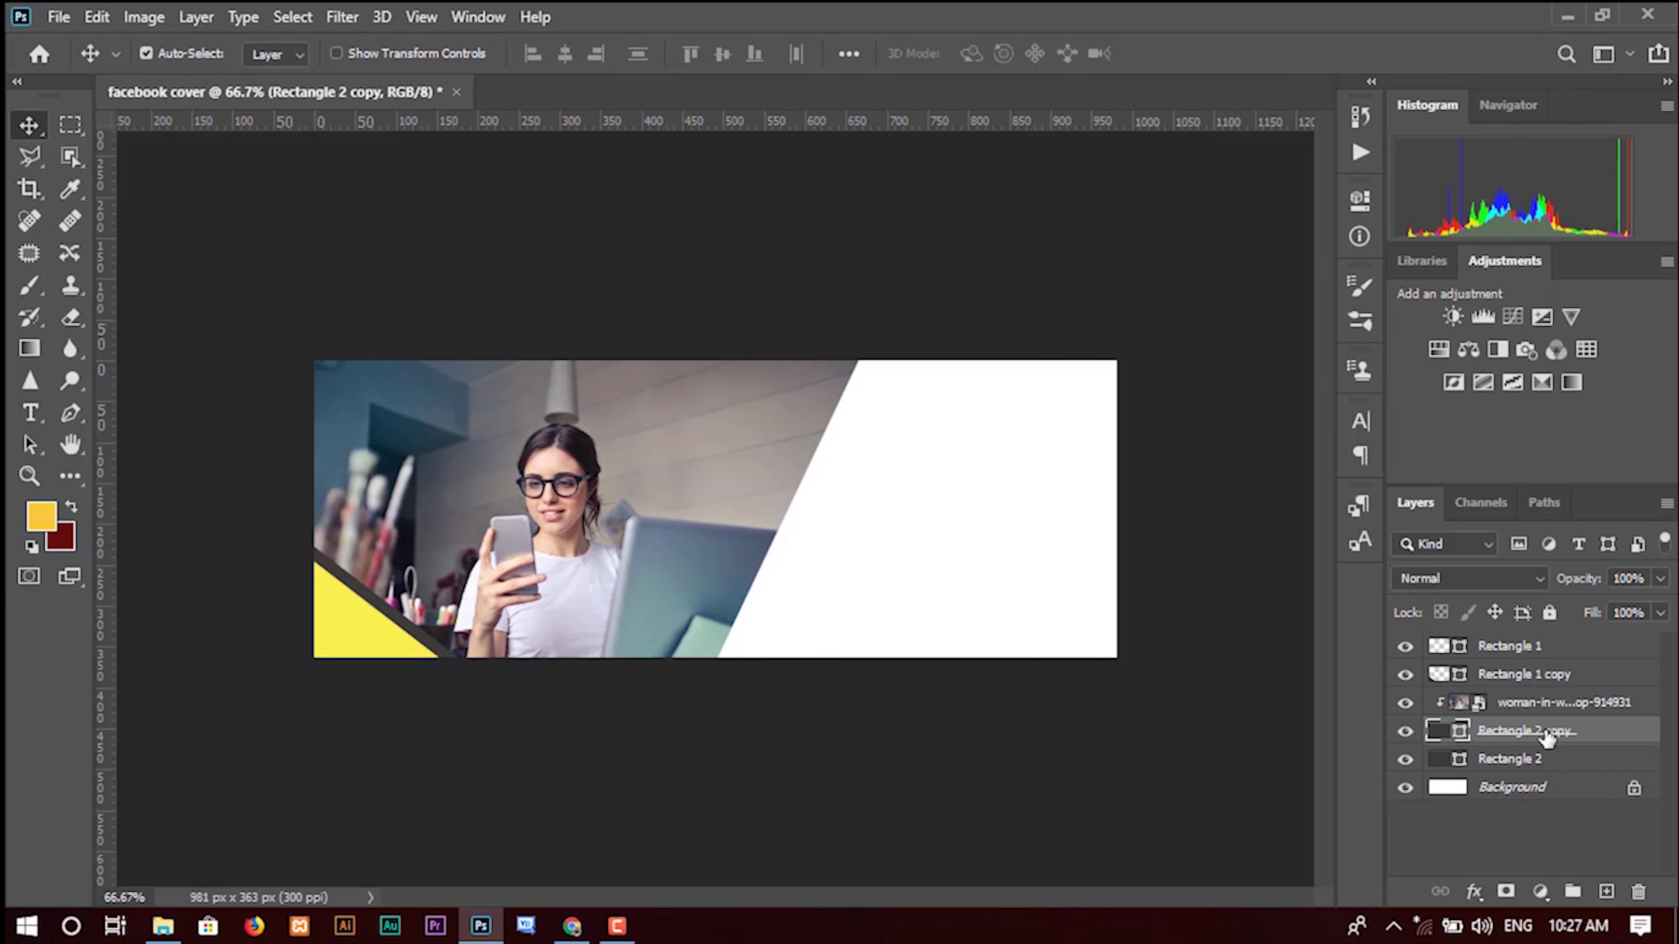
# Step: Shift the lower slanted shape, Rectangle 2, about 15 px to the right and change its fill to black
pyautogui.click(1533, 760)
pyautogui.hotkey('ctrl', 't')
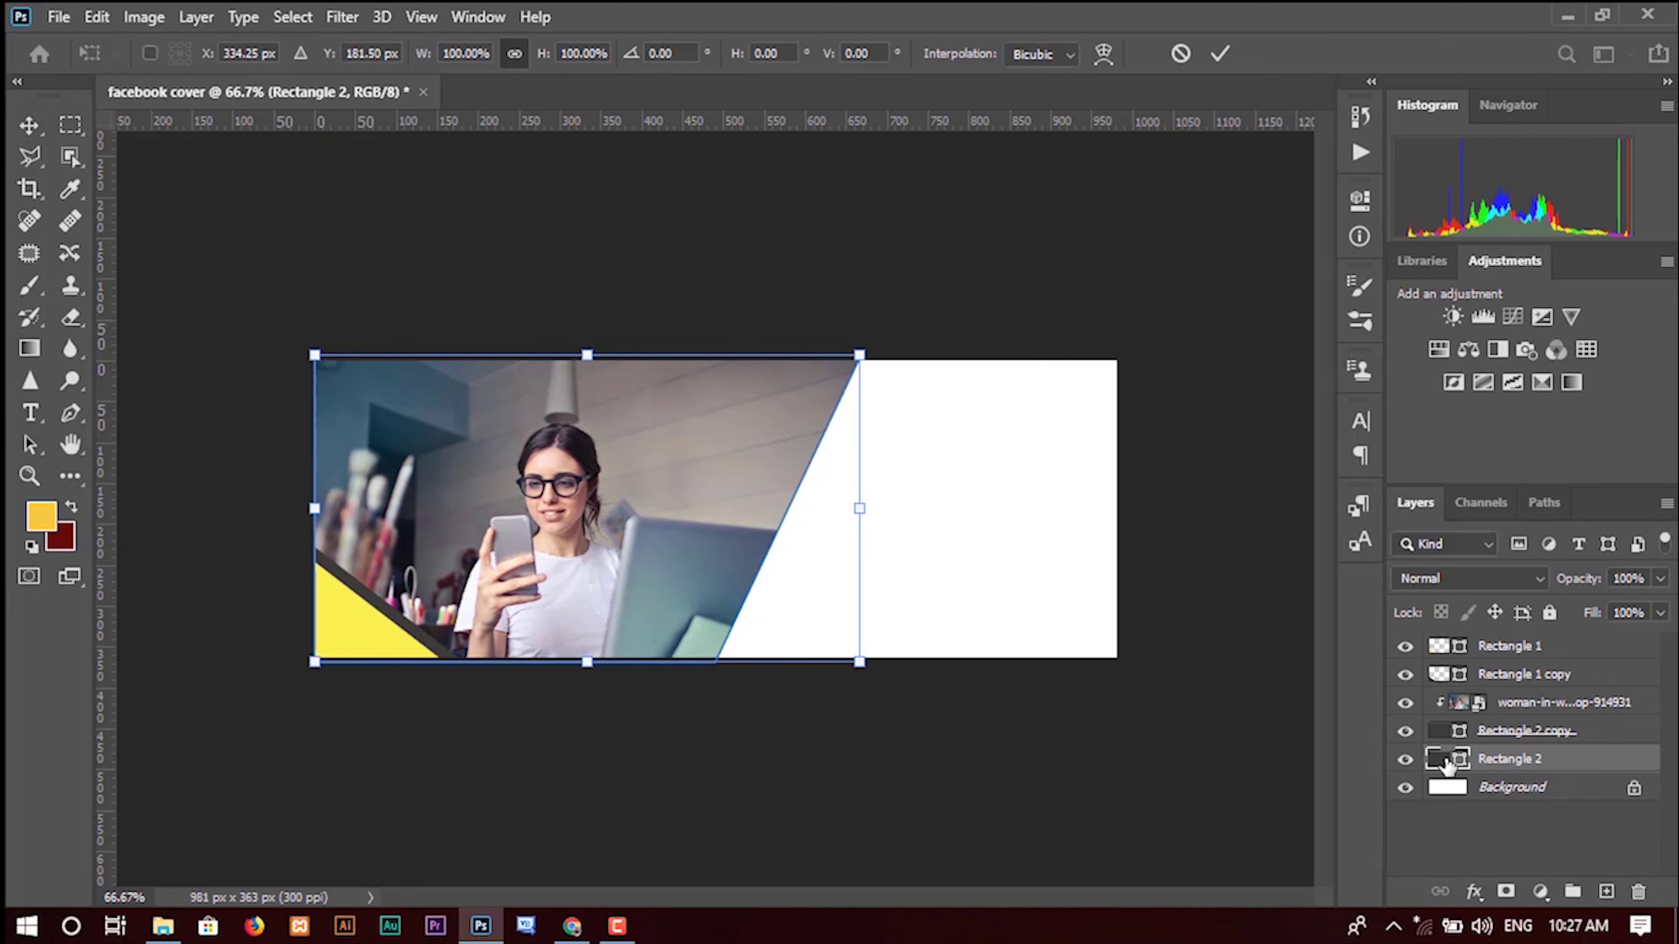
pyautogui.moveTo(823, 582); pyautogui.dragTo(830, 582)
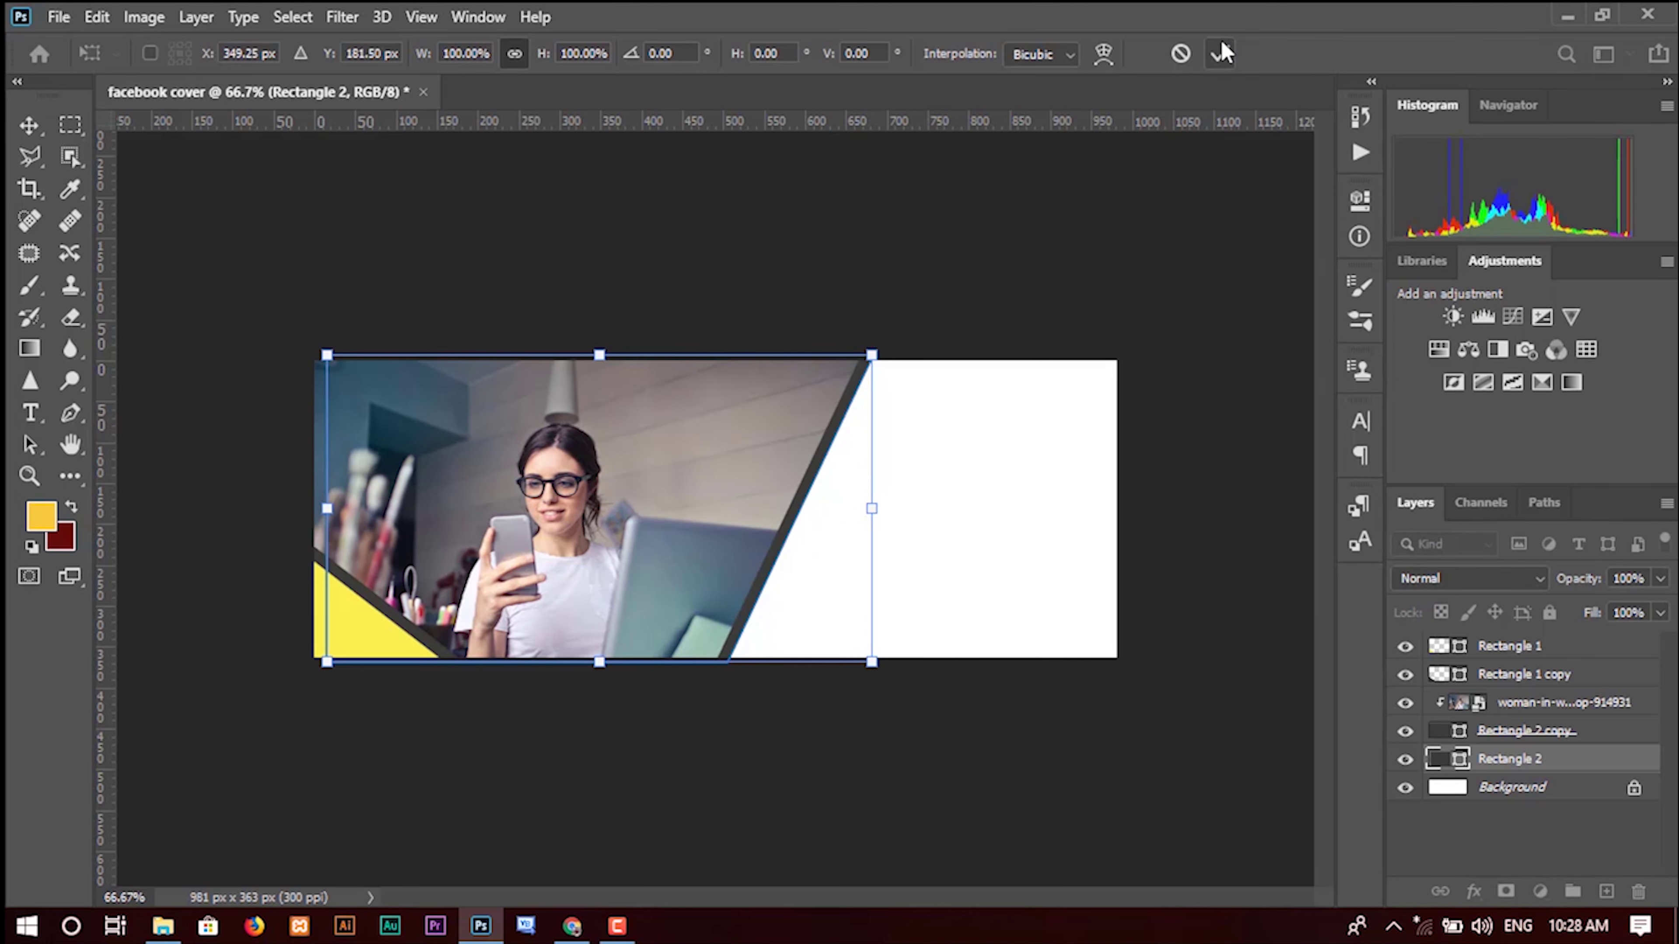
pyautogui.click(1219, 52)
pyautogui.doubleClick(1458, 767)
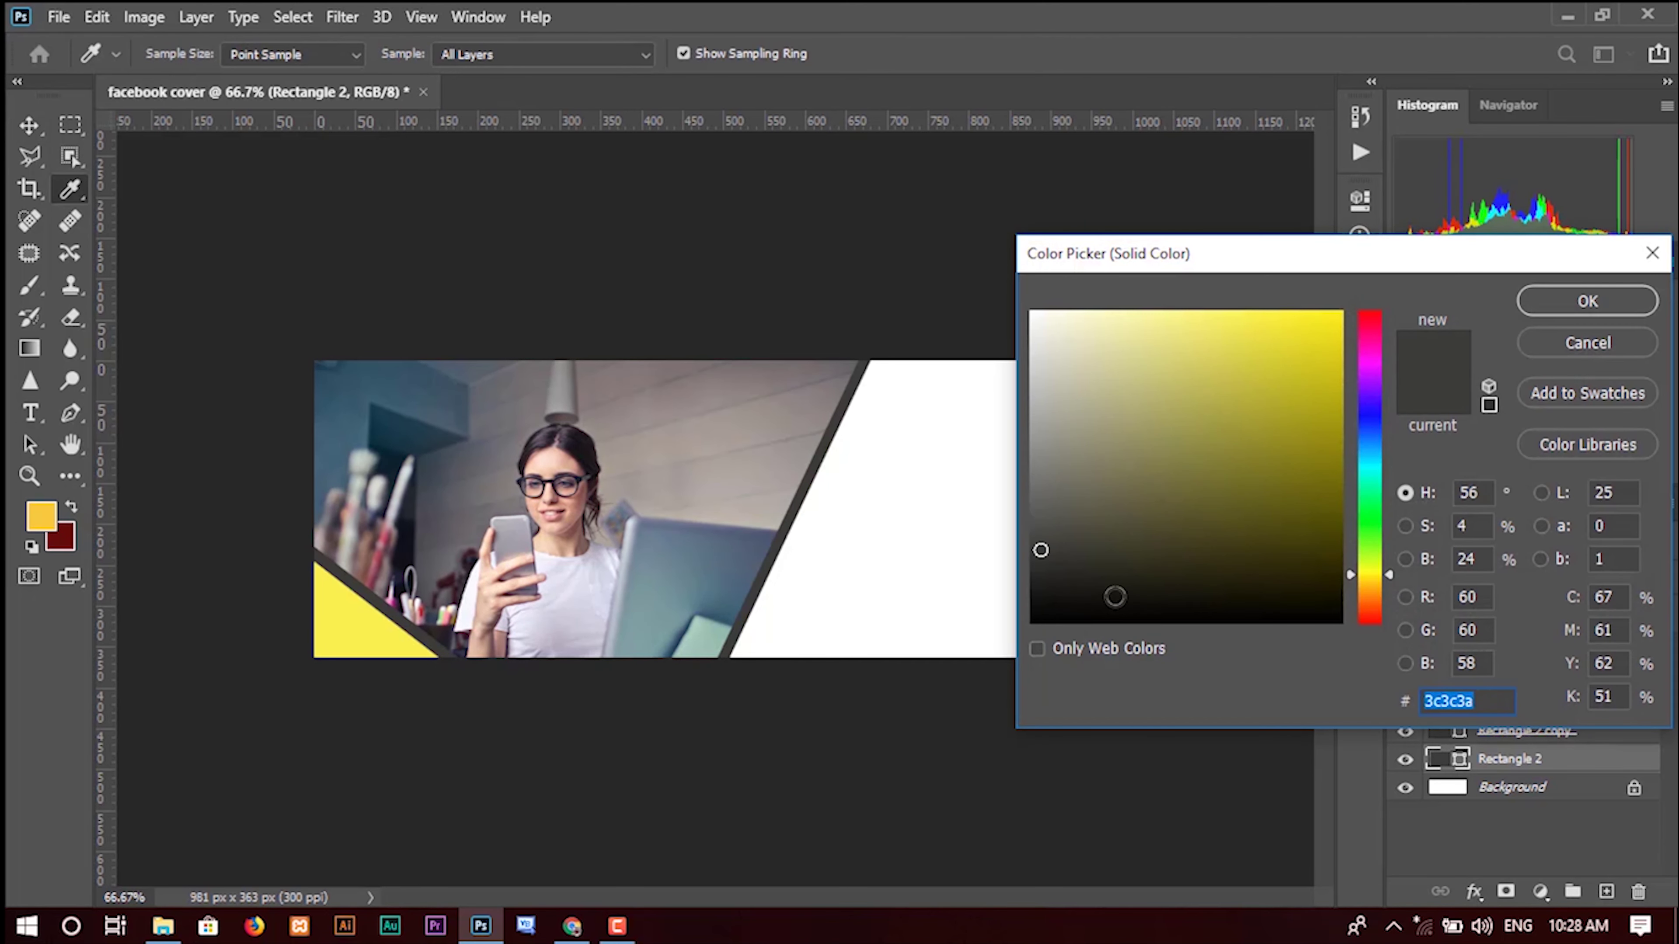
pyautogui.click(1036, 618)
pyautogui.click(1586, 302)
# Step: Draw a rectangle about 552 x 428 px covering the right half of the canvas
pyautogui.press('u')
pyautogui.moveTo(714, 345); pyautogui.dragTo(1169, 693)
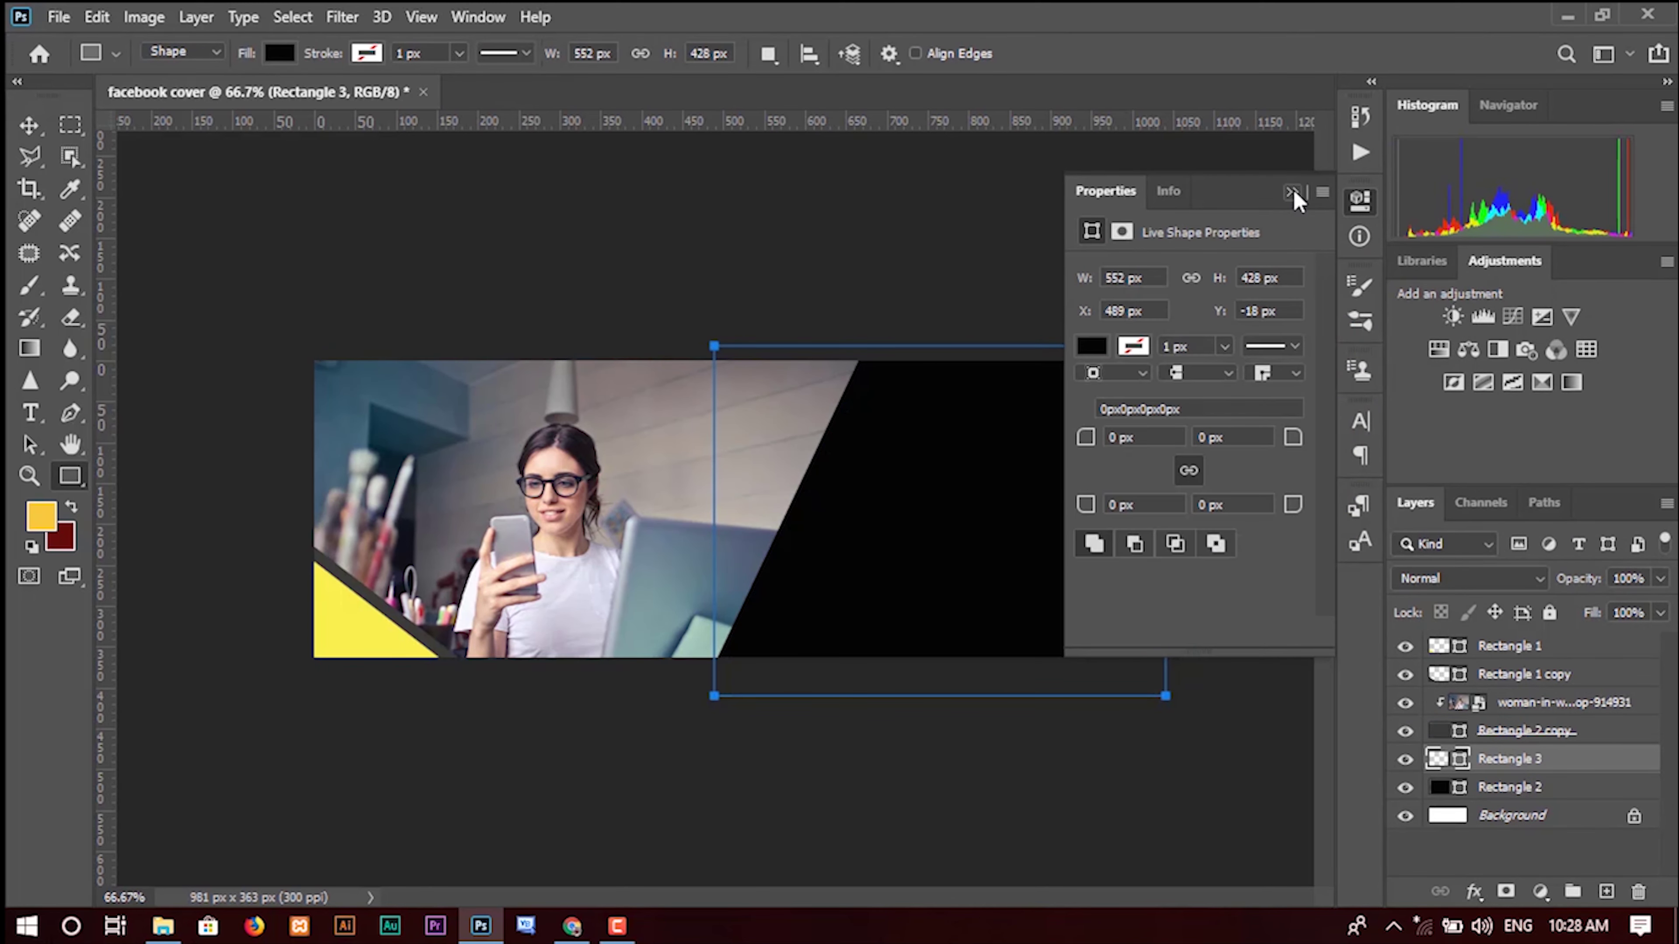
pyautogui.click(1291, 192)
# Step: Fill the right-half rectangle with dark grey 333331 and move its layer below Rectangle 2
pyautogui.click(279, 53)
pyautogui.click(431, 100)
pyautogui.click(1041, 560)
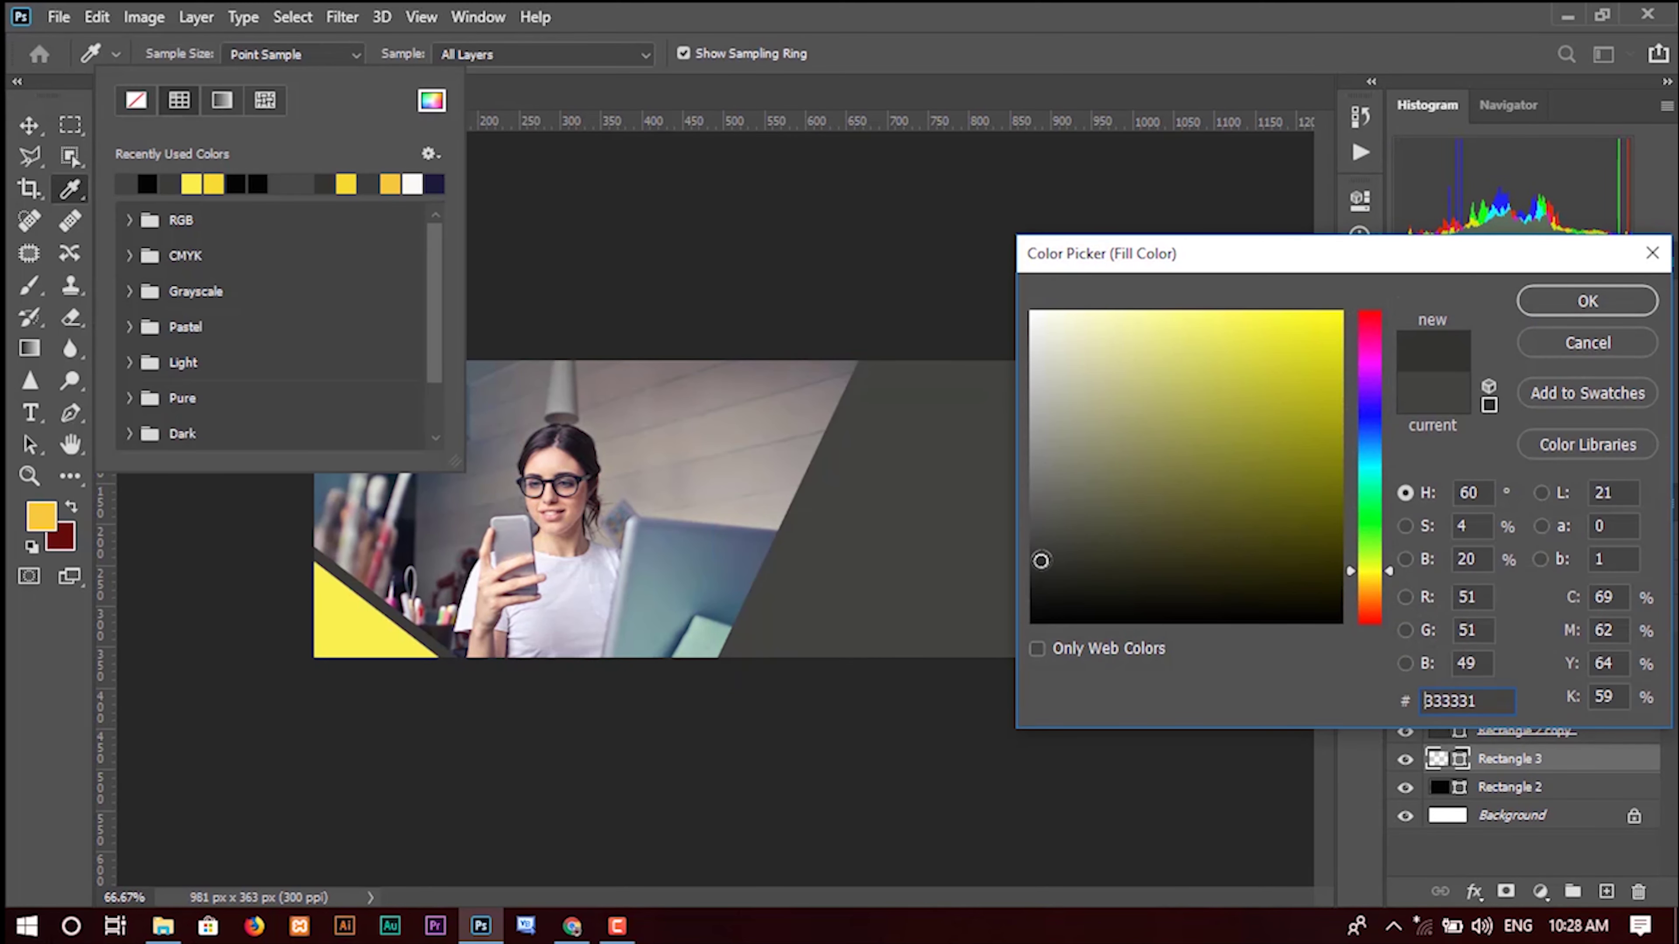
pyautogui.click(1591, 303)
pyautogui.click(1138, 66)
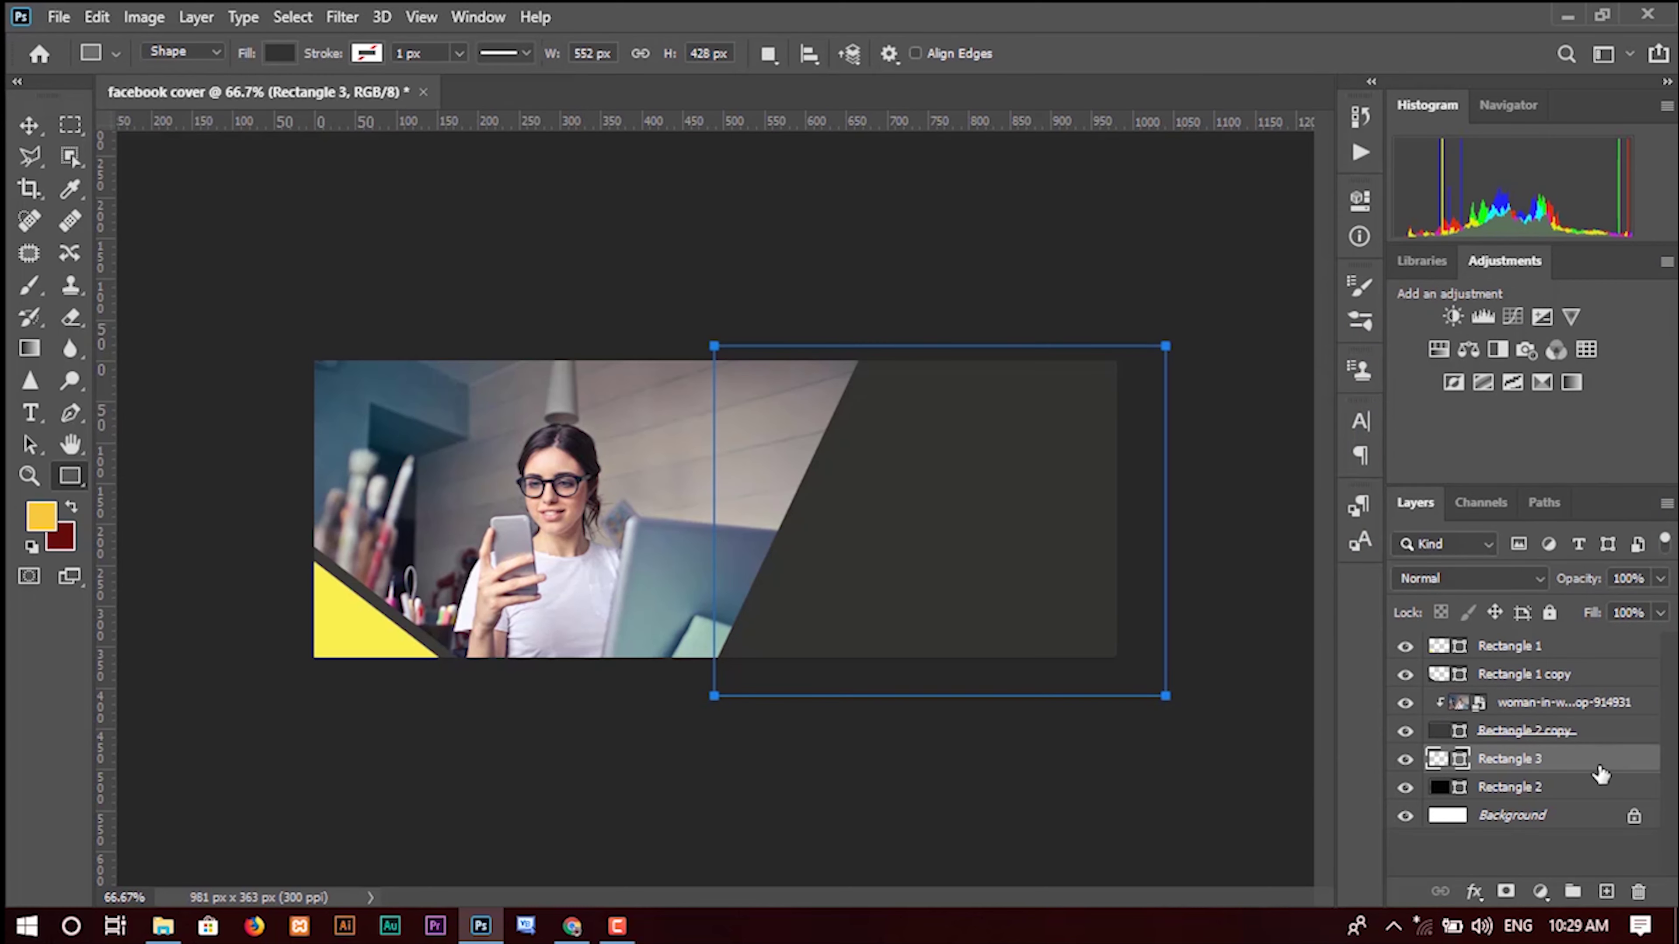
pyautogui.moveTo(1599, 772); pyautogui.dragTo(1588, 800)
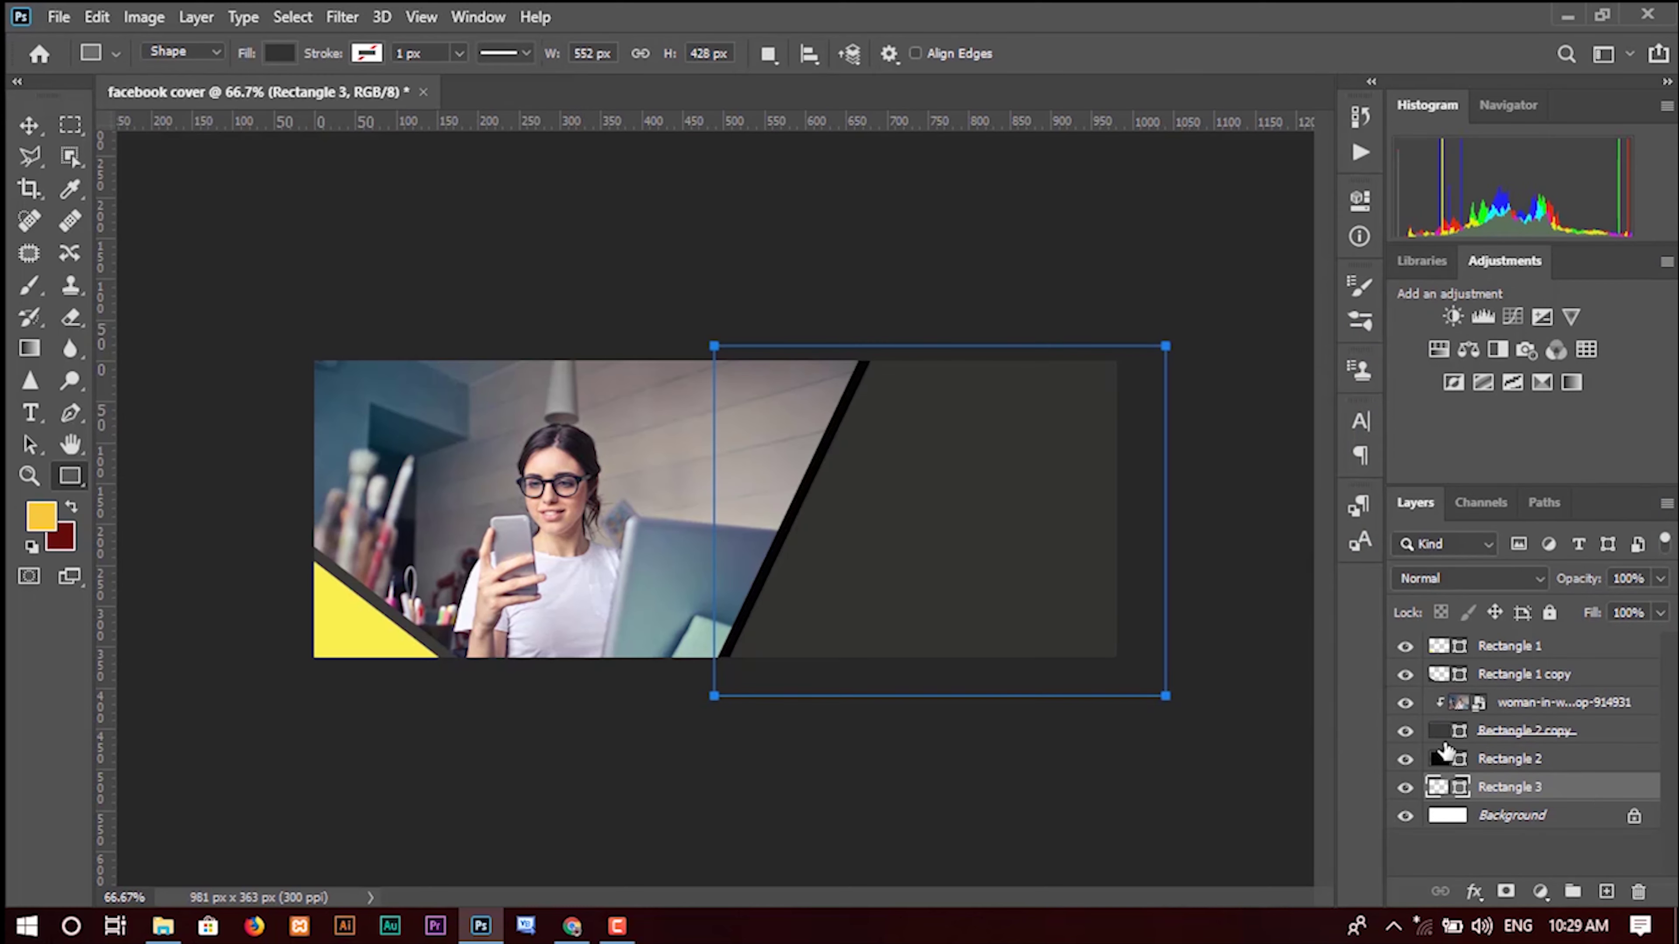
# Step: Draw a bar about 189 x 32 px near the bottom of the dark grey area and fill it with bright yellow
pyautogui.moveTo(814, 610); pyautogui.dragTo(969, 637)
pyautogui.click(279, 52)
pyautogui.click(431, 100)
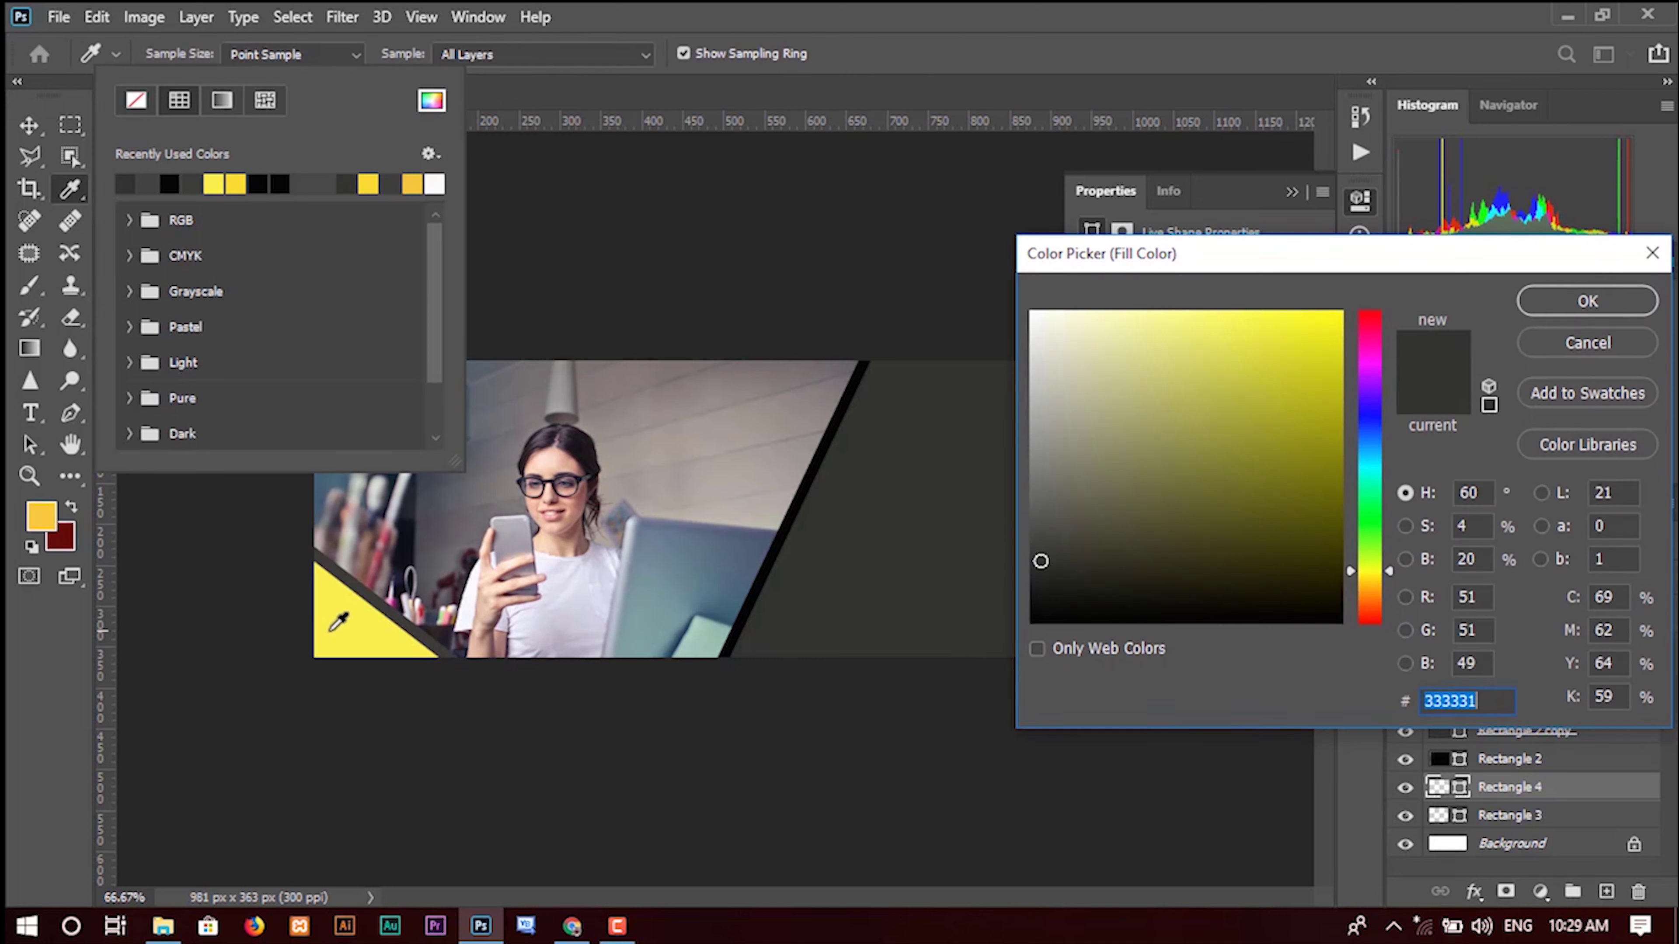
pyautogui.click(1248, 315)
pyautogui.click(1581, 299)
# Step: Scale the yellow bar to about 116%, rotate it about 26.5° and place it against the lower end of the black diagonal strip
pyautogui.hotkey('ctrl', 't')
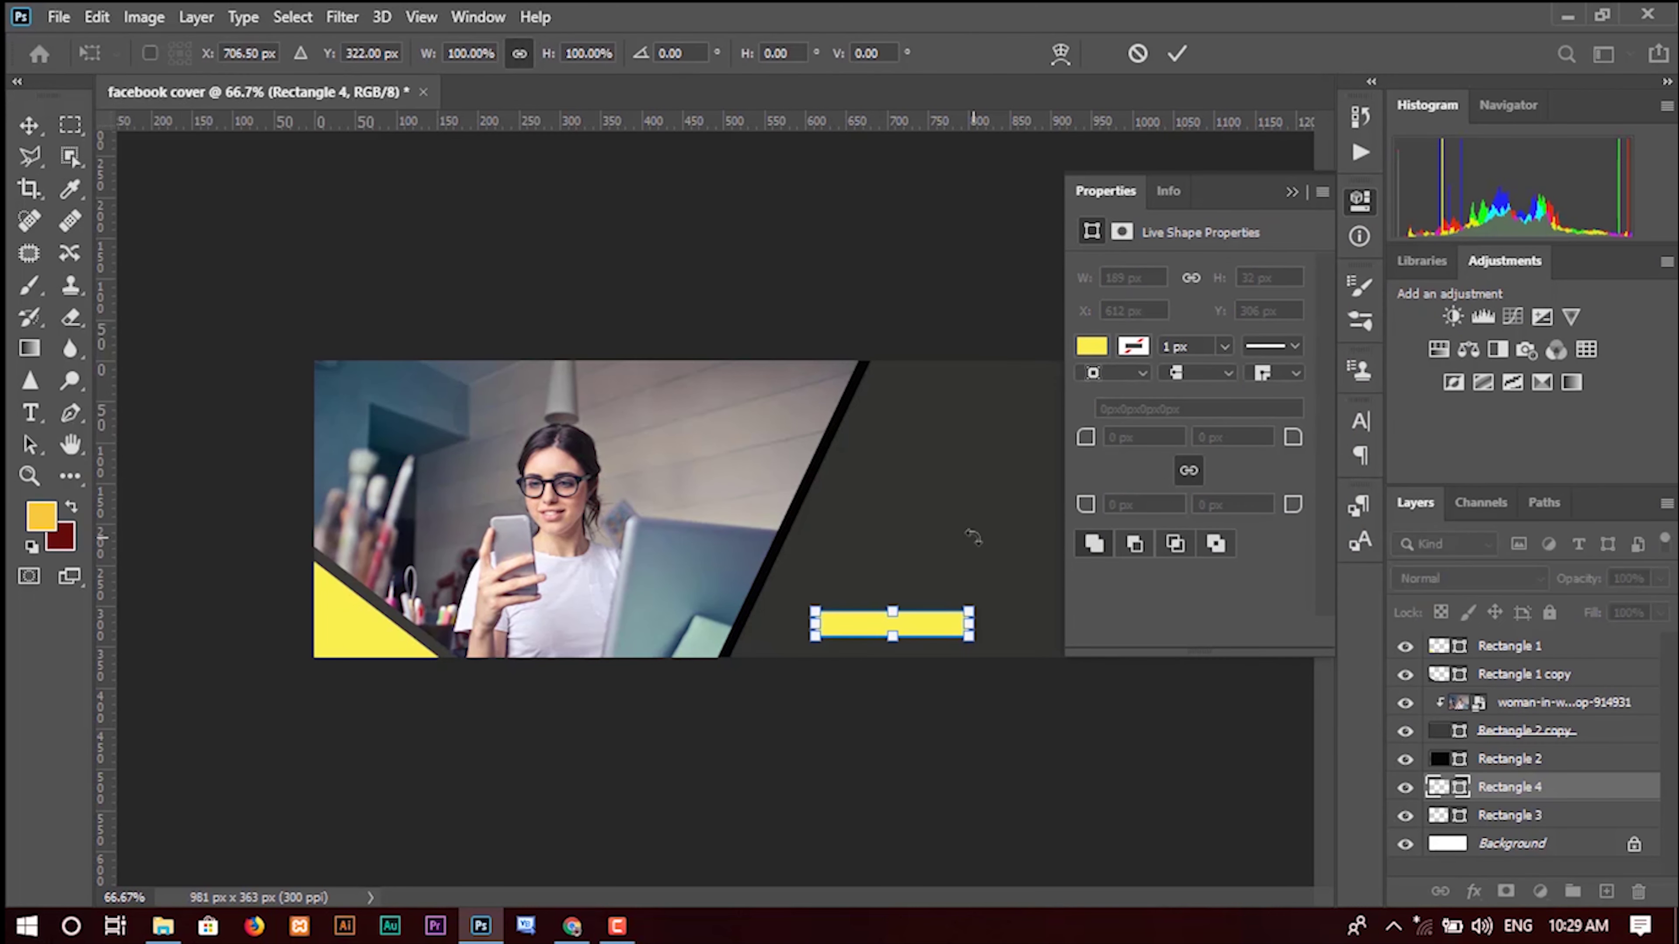
pyautogui.moveTo(974, 536); pyautogui.dragTo(1005, 582)
pyautogui.moveTo(887, 629); pyautogui.dragTo(914, 668)
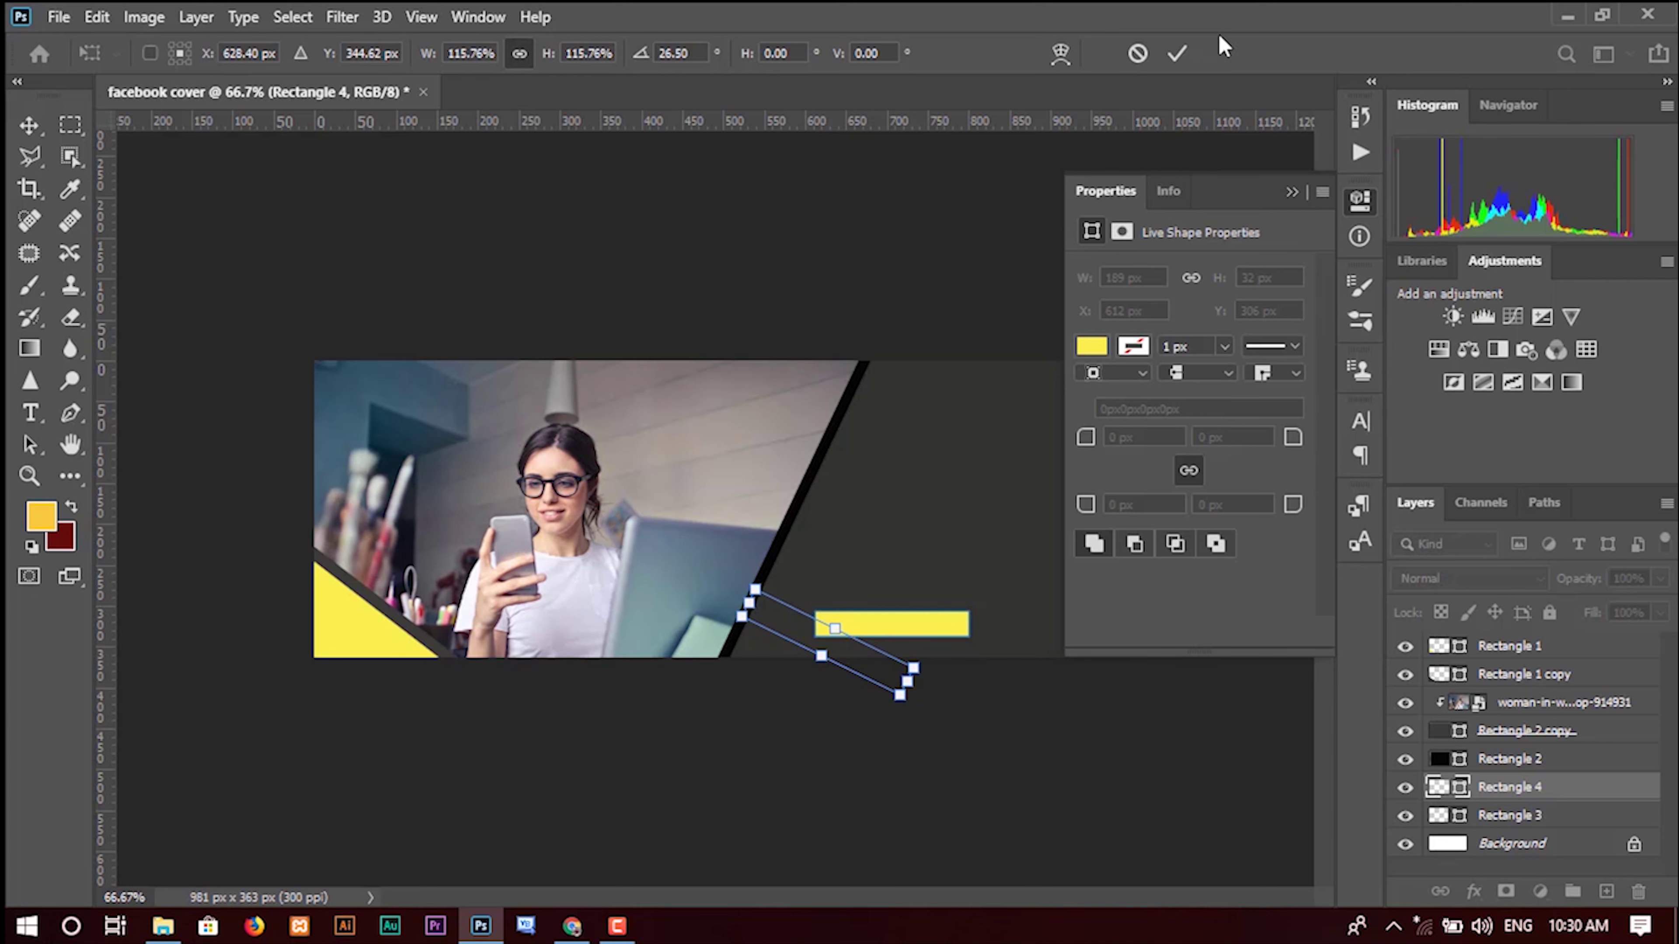
pyautogui.moveTo(792, 640); pyautogui.dragTo(785, 640)
pyautogui.click(1176, 53)
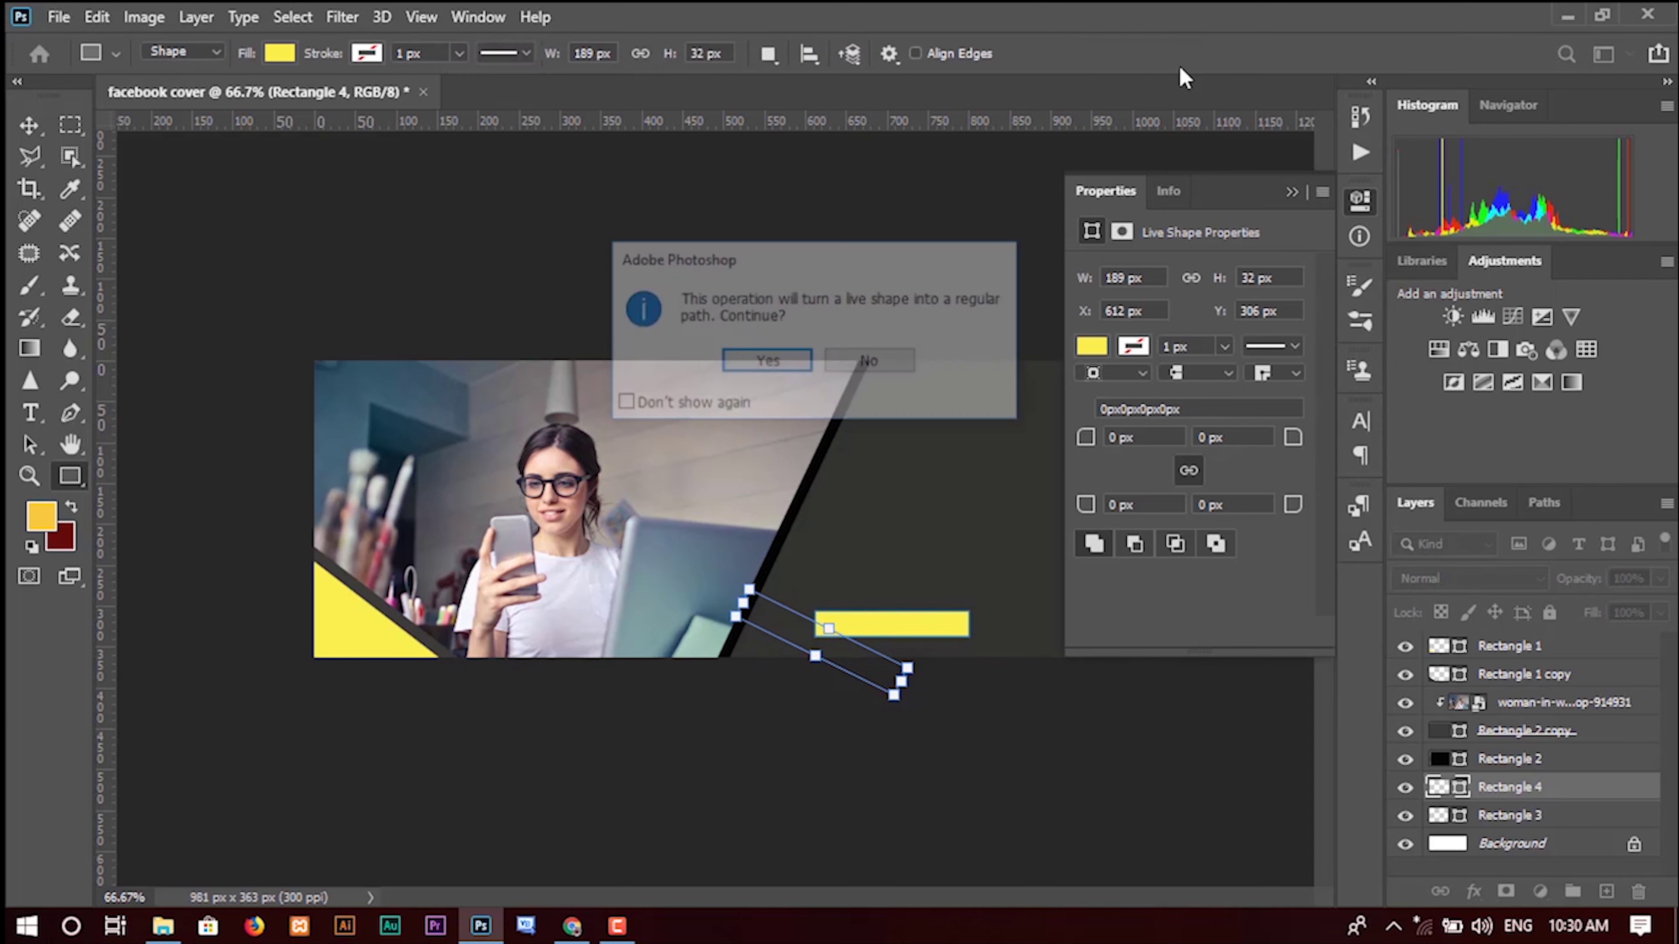
pyautogui.click(745, 372)
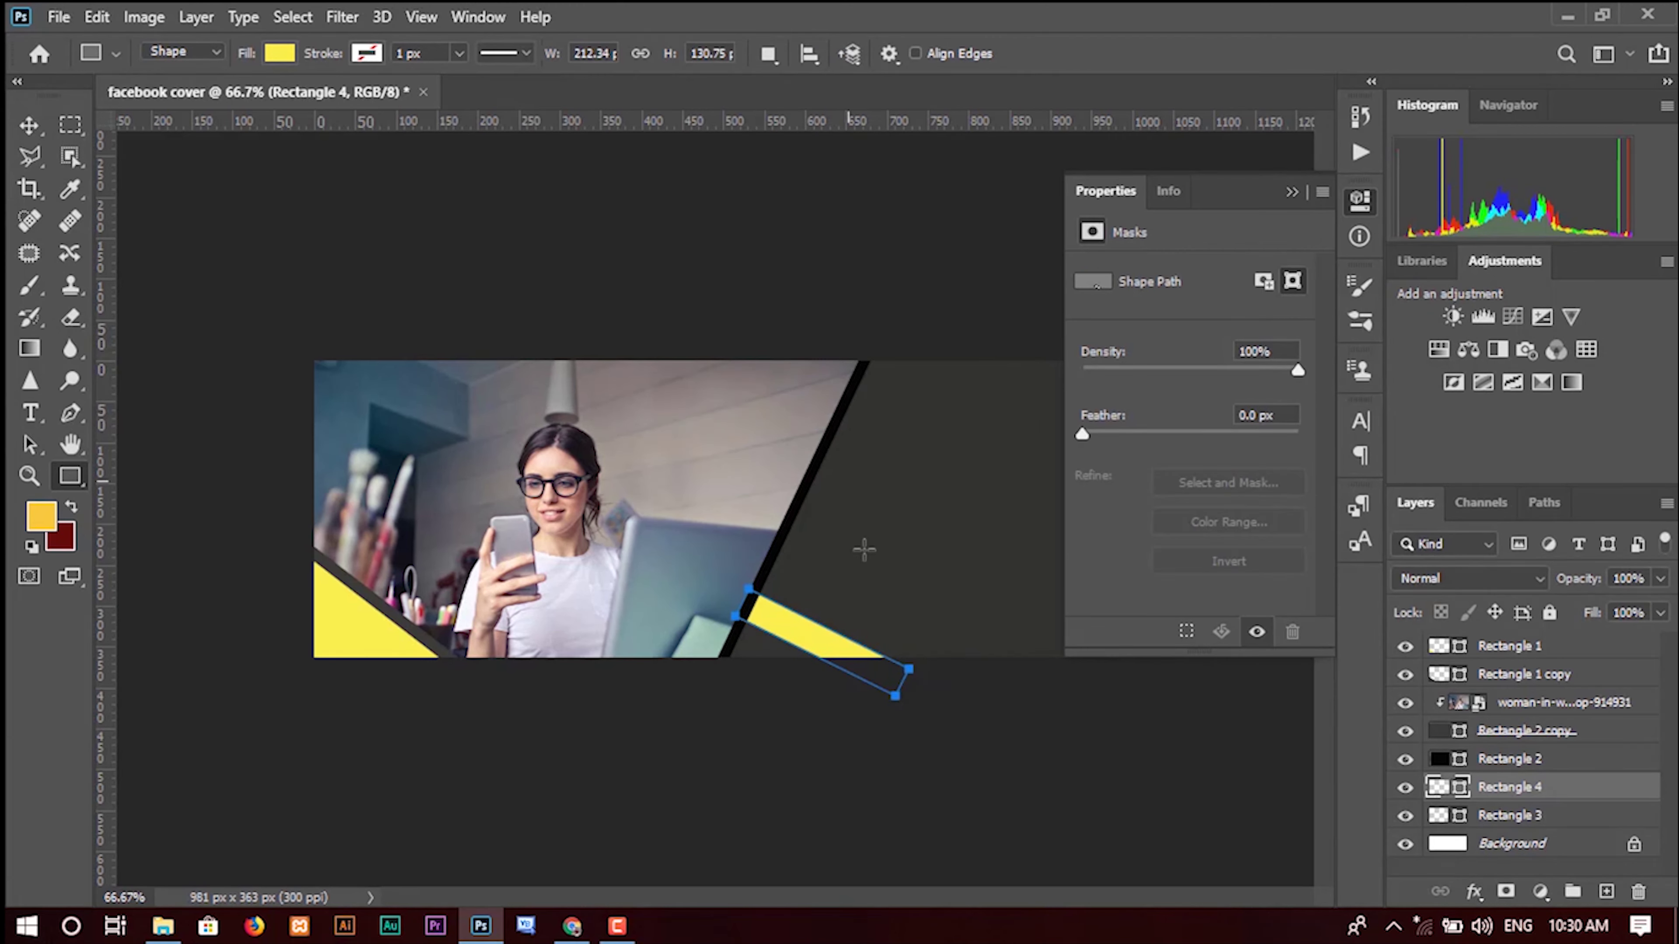
# Step: Draw a small yellow square, scale it to about 103%, rotate it about -71° and place it beside the diagonal strip above the yellow bar
pyautogui.moveTo(873, 503); pyautogui.dragTo(893, 546)
pyautogui.hotkey('ctrl', 't')
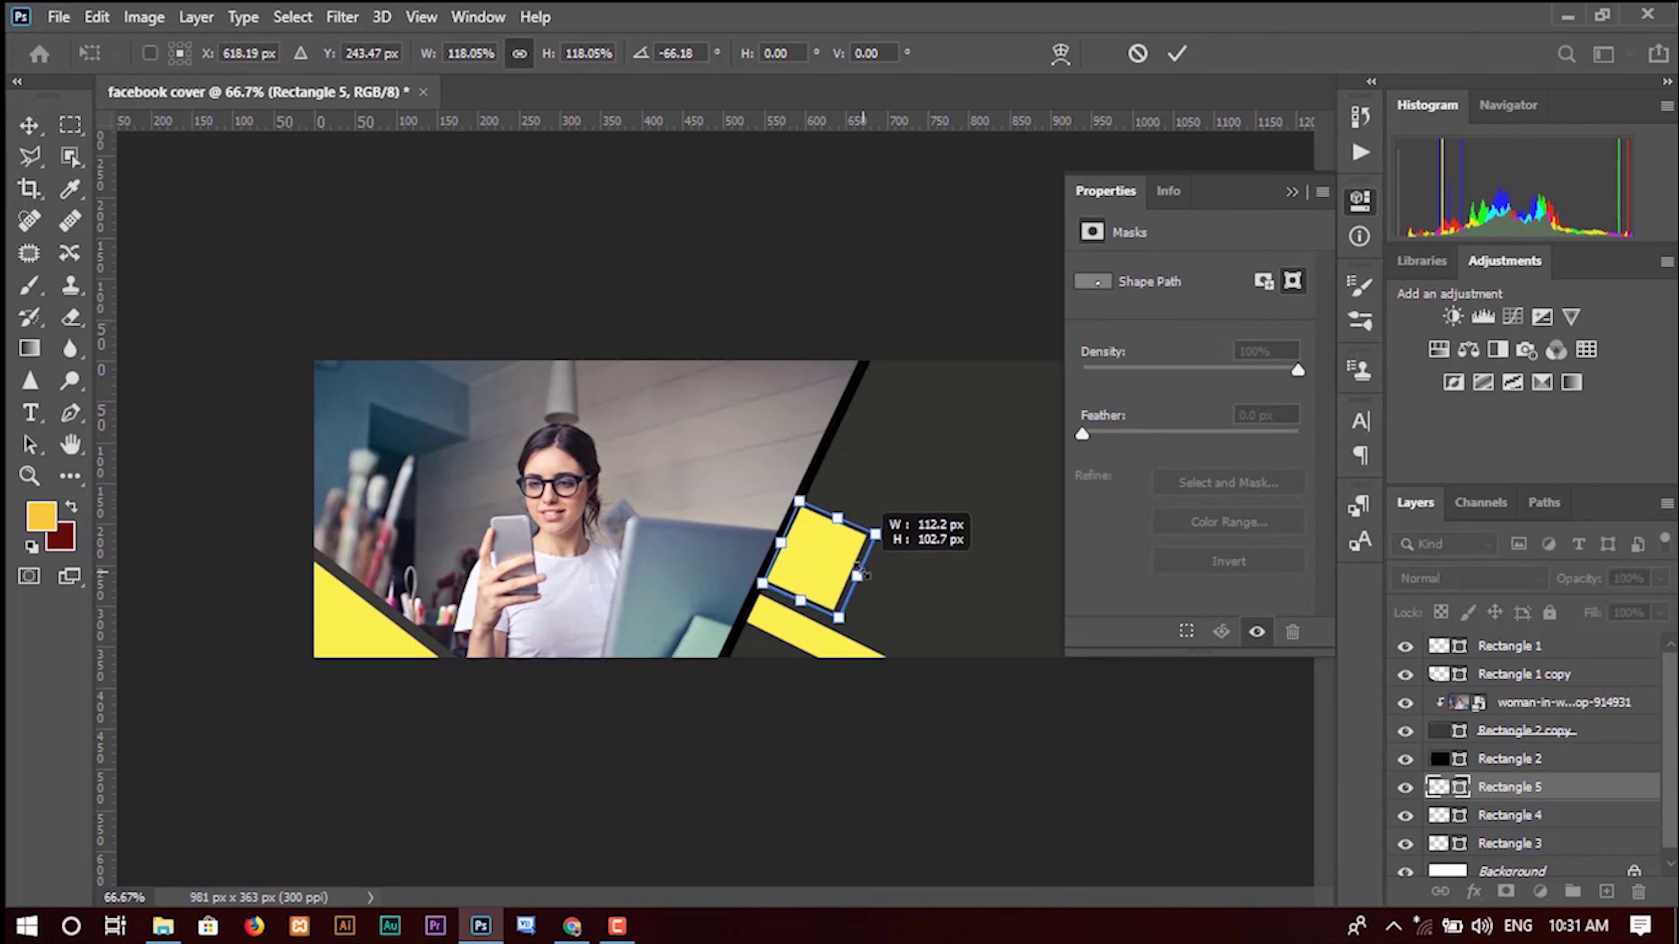
pyautogui.moveTo(873, 573); pyautogui.dragTo(830, 565)
pyautogui.moveTo(851, 626); pyautogui.dragTo(868, 623)
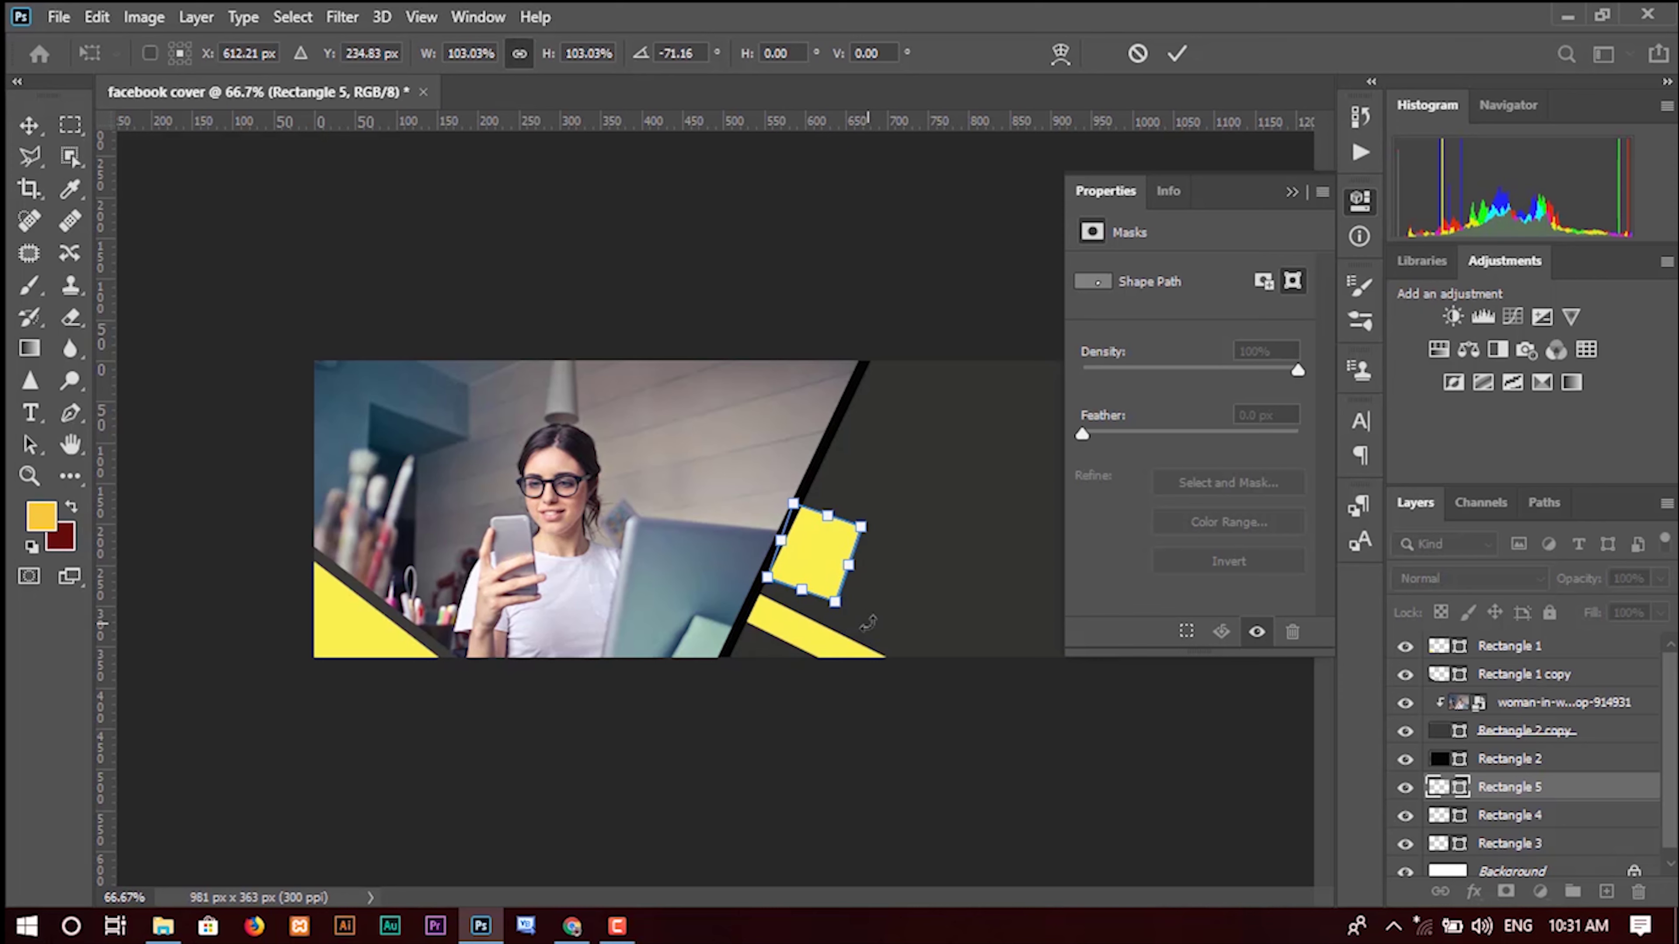
pyautogui.click(1176, 53)
pyautogui.press('Return')
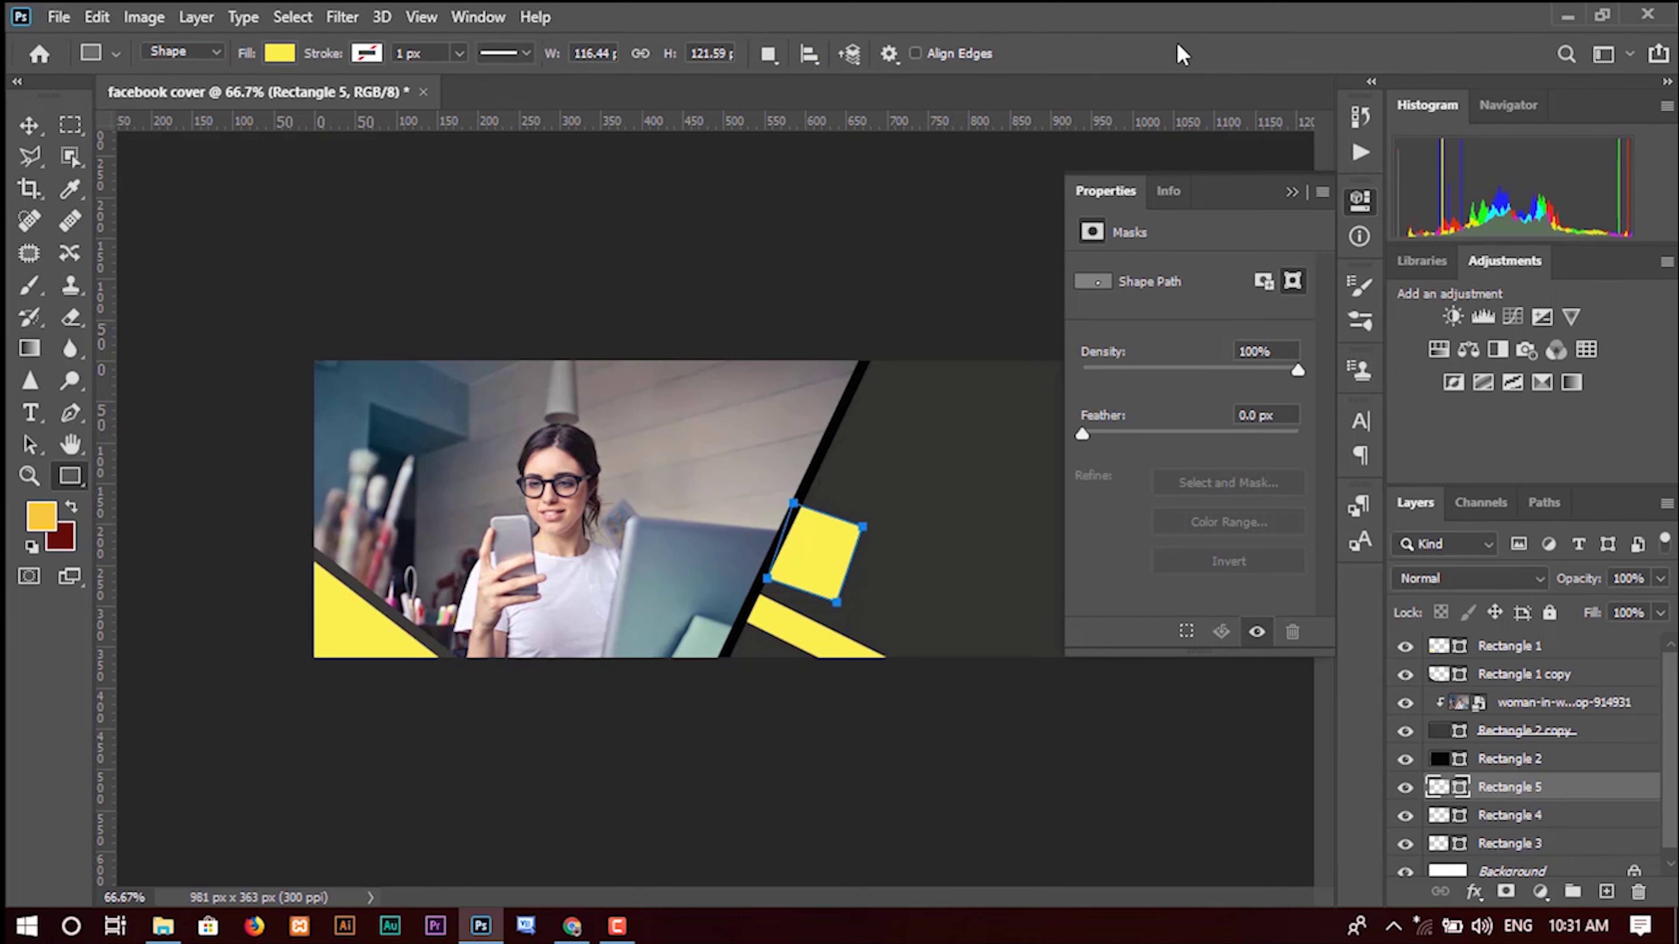
pyautogui.click(941, 450)
pyautogui.press('Escape')
# Step: Place the image logo 2 from drive New Volume (E:) as an embedded layer above Rectangle 3
pyautogui.press('v')
pyautogui.click(952, 550)
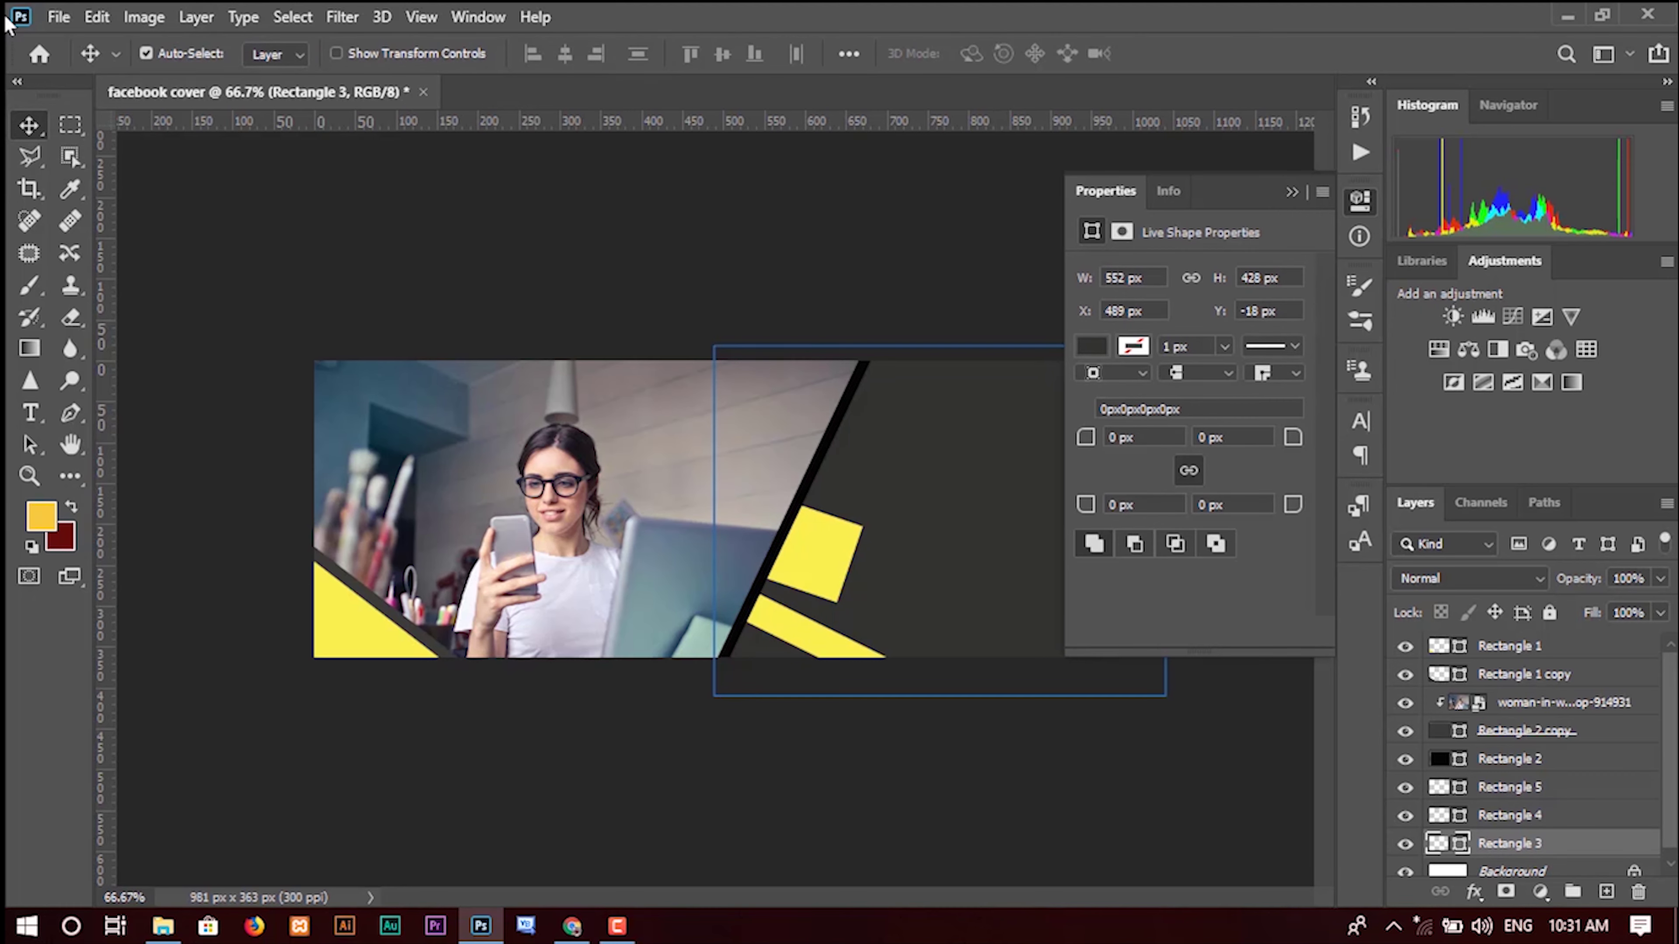
pyautogui.click(58, 16)
pyautogui.click(221, 482)
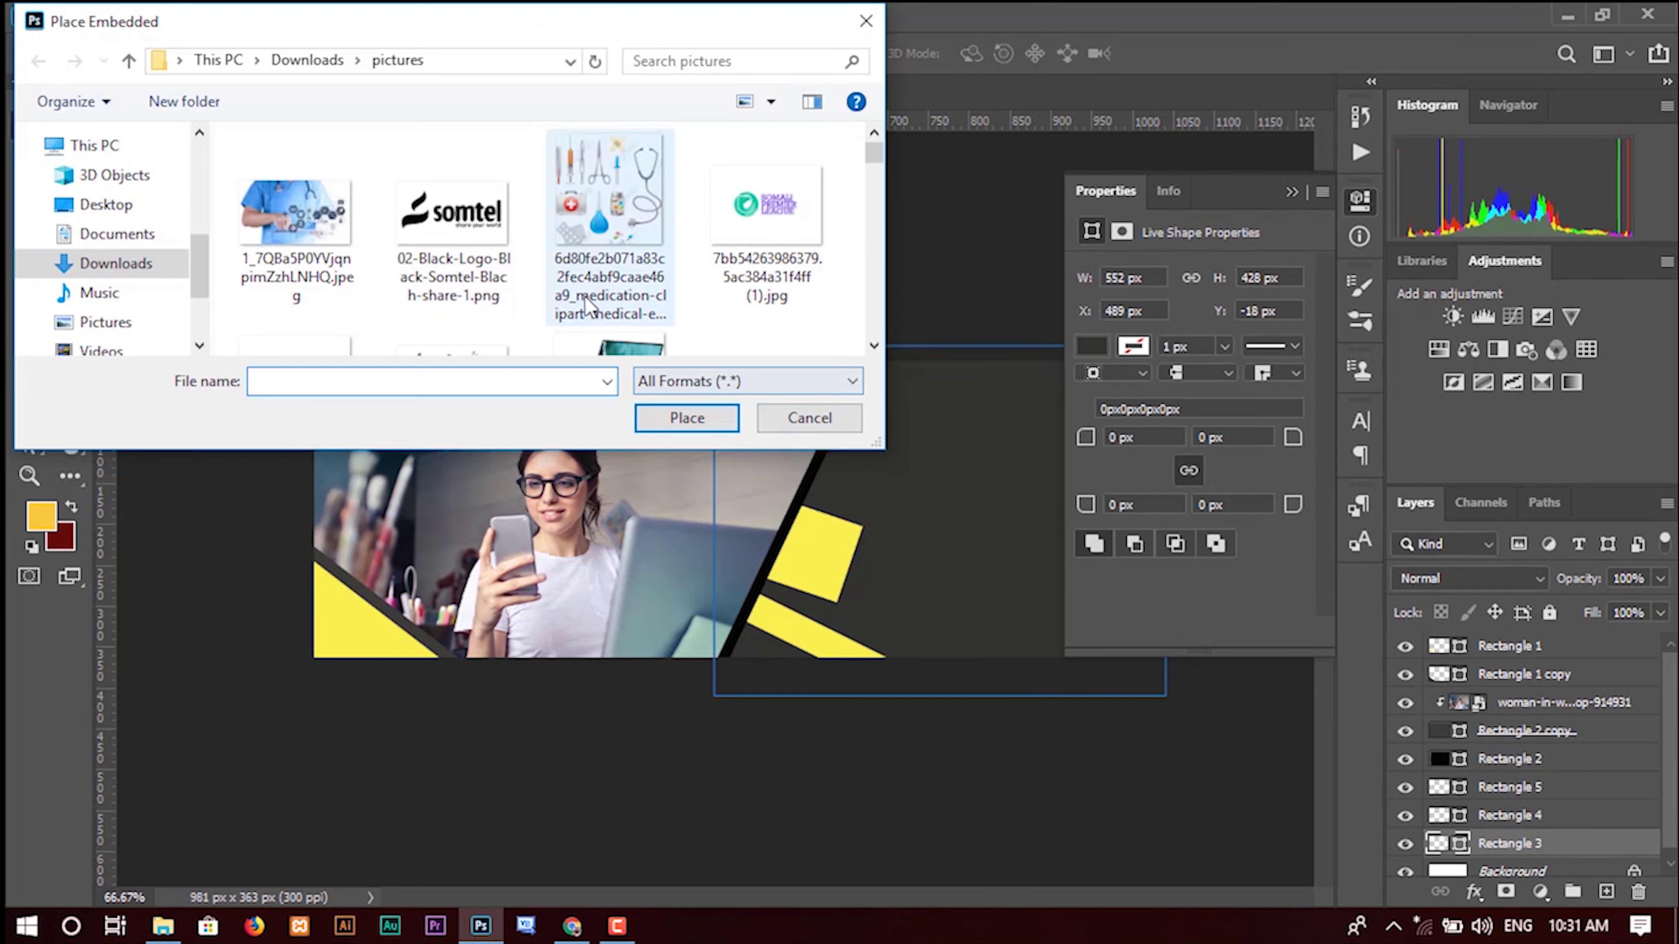
pyautogui.click(99, 145)
pyautogui.scroll(-5, 423, 283)
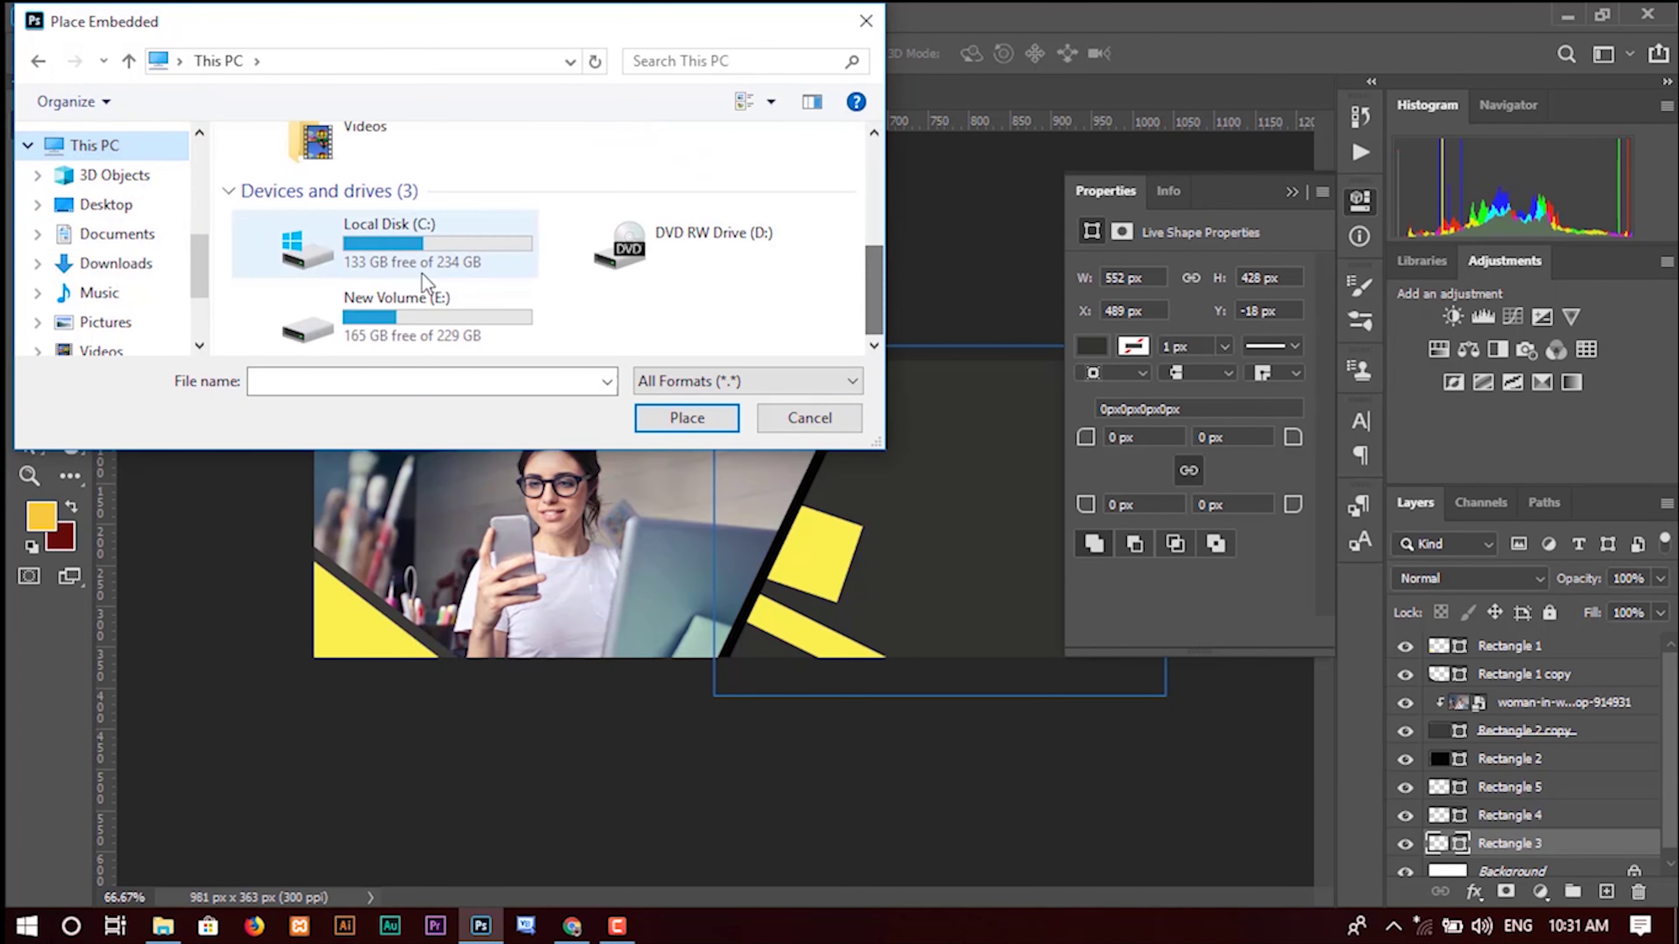
pyautogui.doubleClick(423, 294)
pyautogui.doubleClick(610, 317)
# Step: Scale the placed logo to about 25% and position it near the upper-right corner of the dark grey area
pyautogui.click(1292, 191)
pyautogui.moveTo(1212, 640); pyautogui.dragTo(1021, 529)
pyautogui.moveTo(972, 417); pyautogui.dragTo(1047, 413)
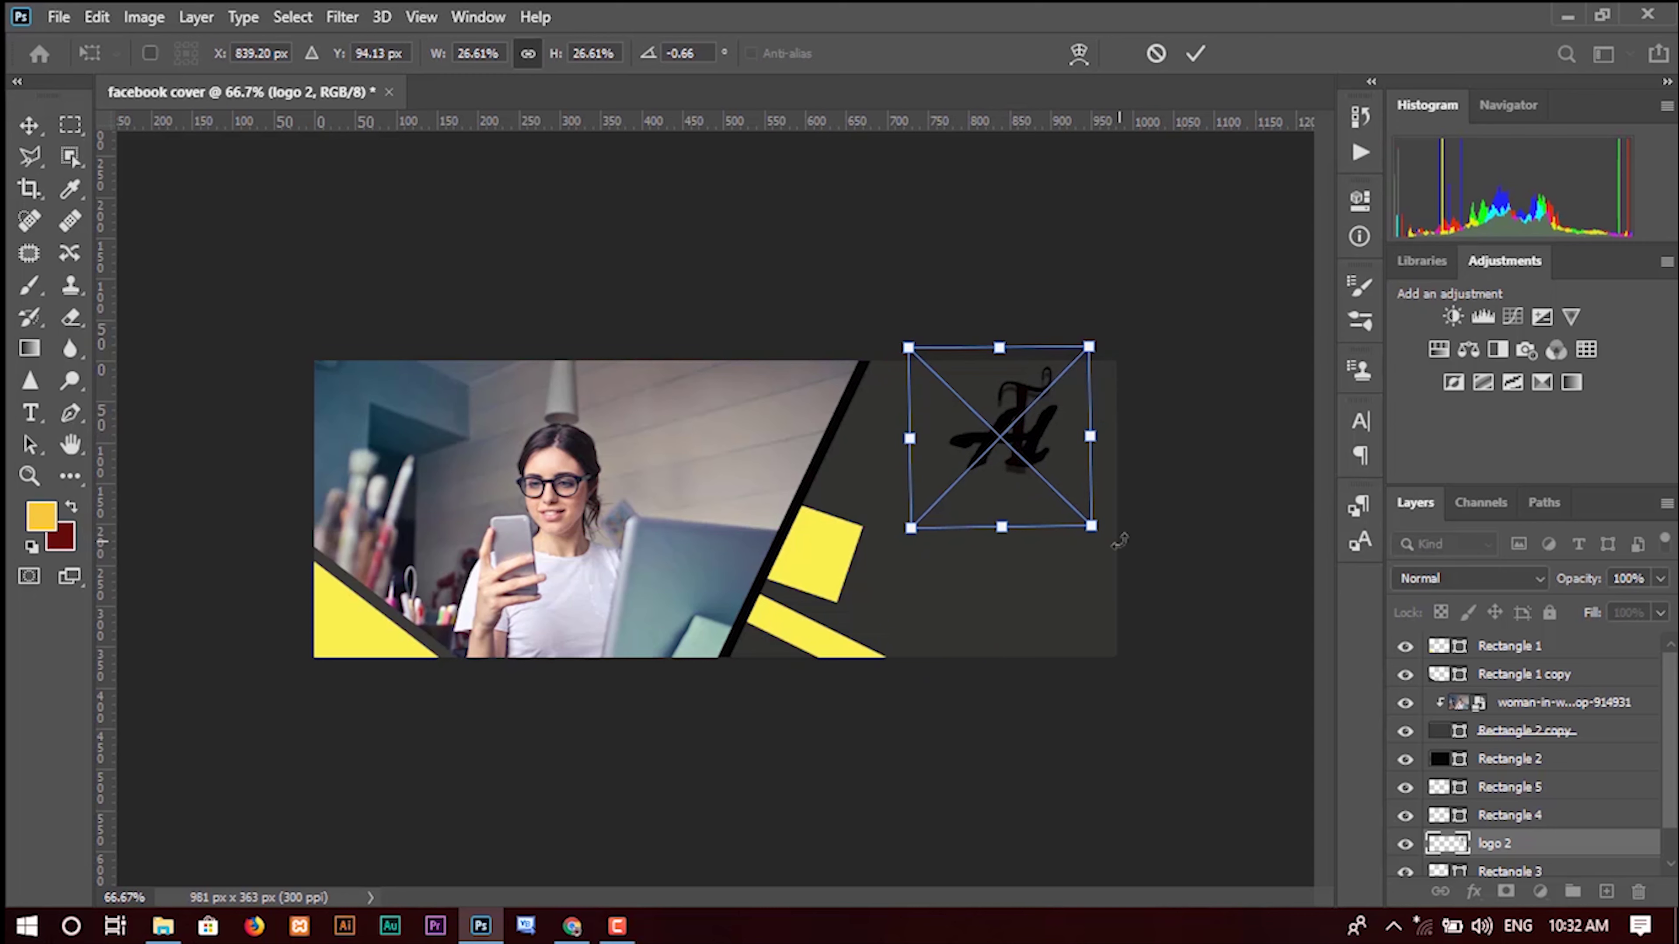
pyautogui.moveTo(1119, 541); pyautogui.dragTo(1070, 527)
pyautogui.moveTo(1013, 405); pyautogui.dragTo(1032, 416)
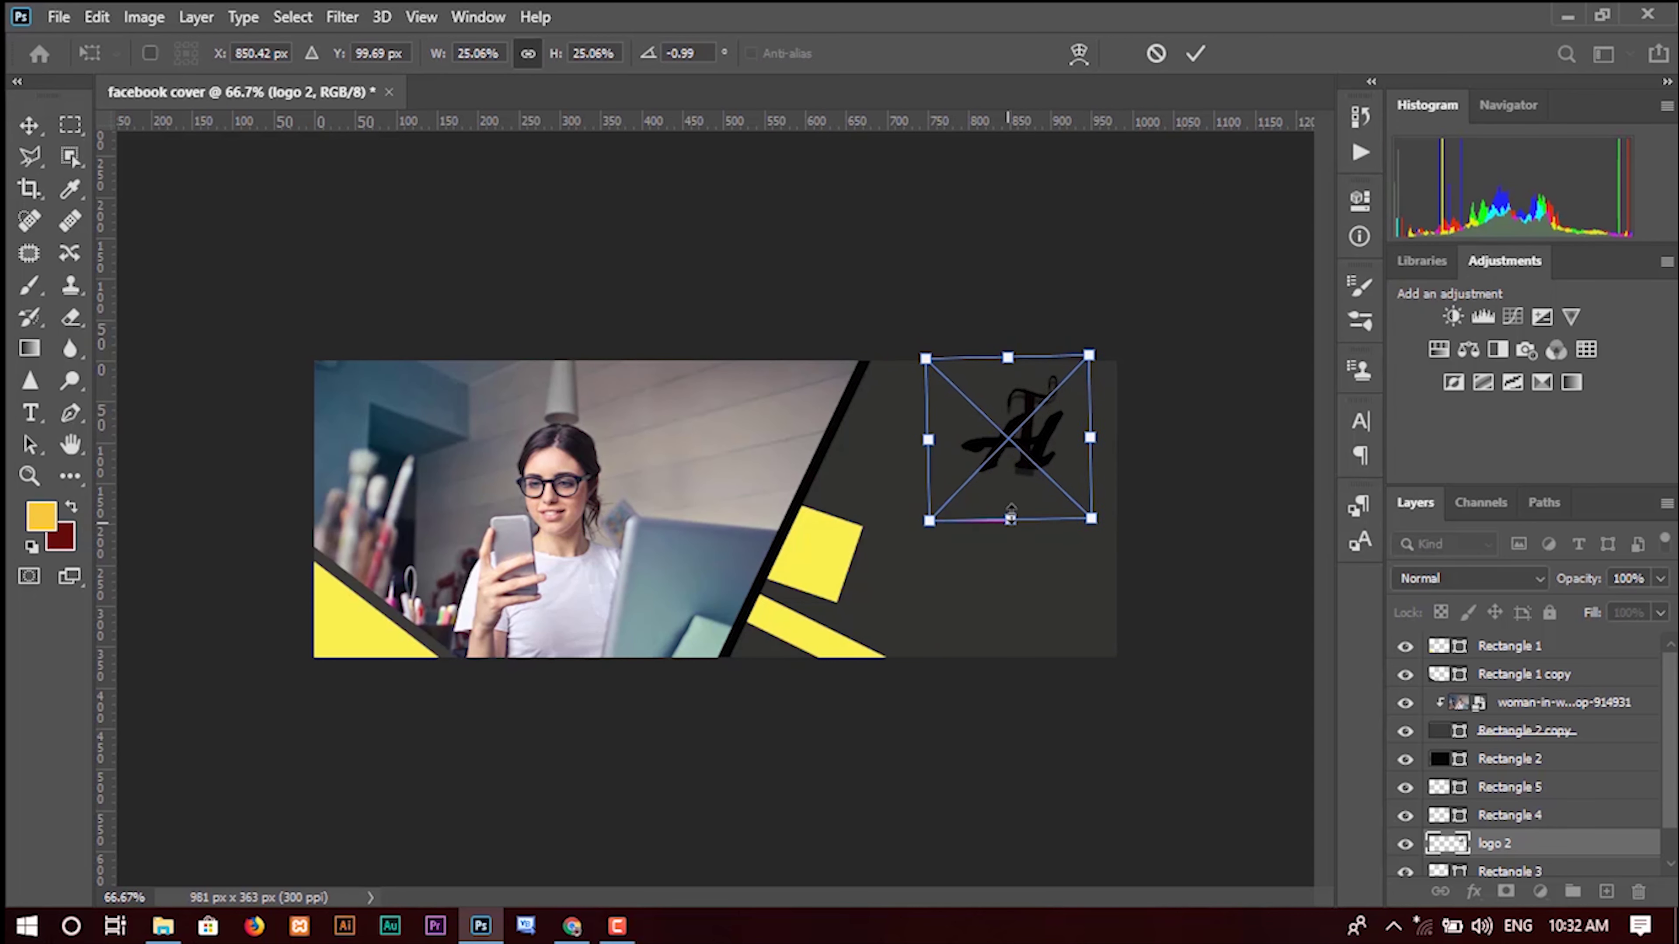
pyautogui.moveTo(1011, 517); pyautogui.dragTo(1074, 585)
pyautogui.click(1195, 51)
pyautogui.write('twww')
pyautogui.write('.')
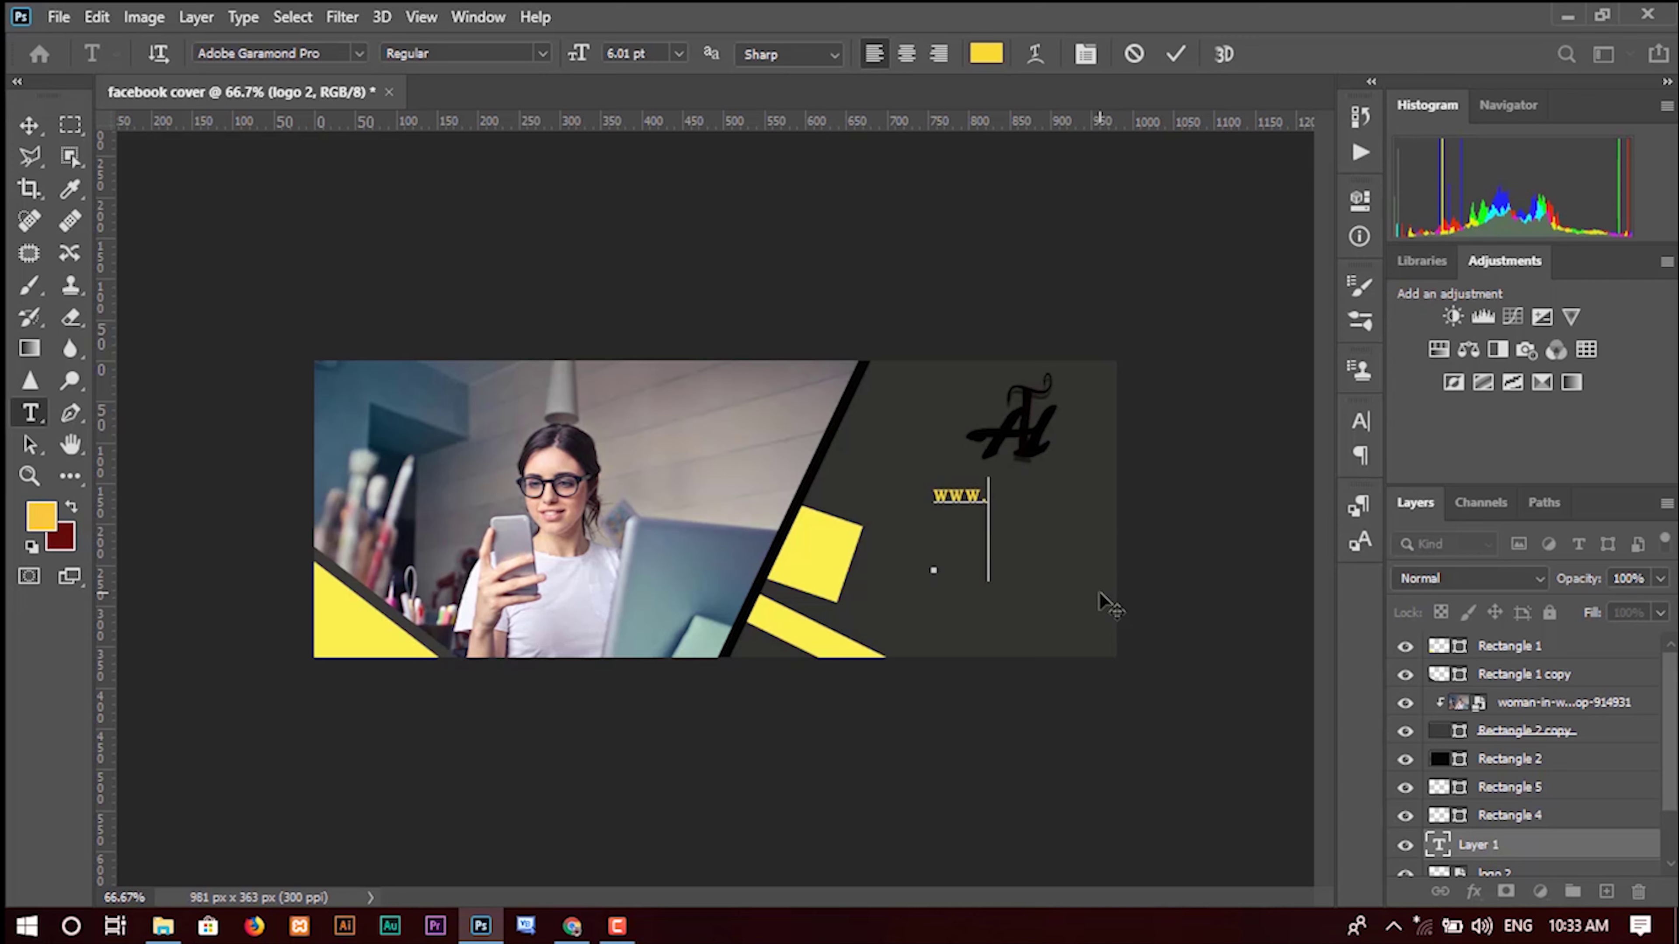
pyautogui.write('hariirtc')
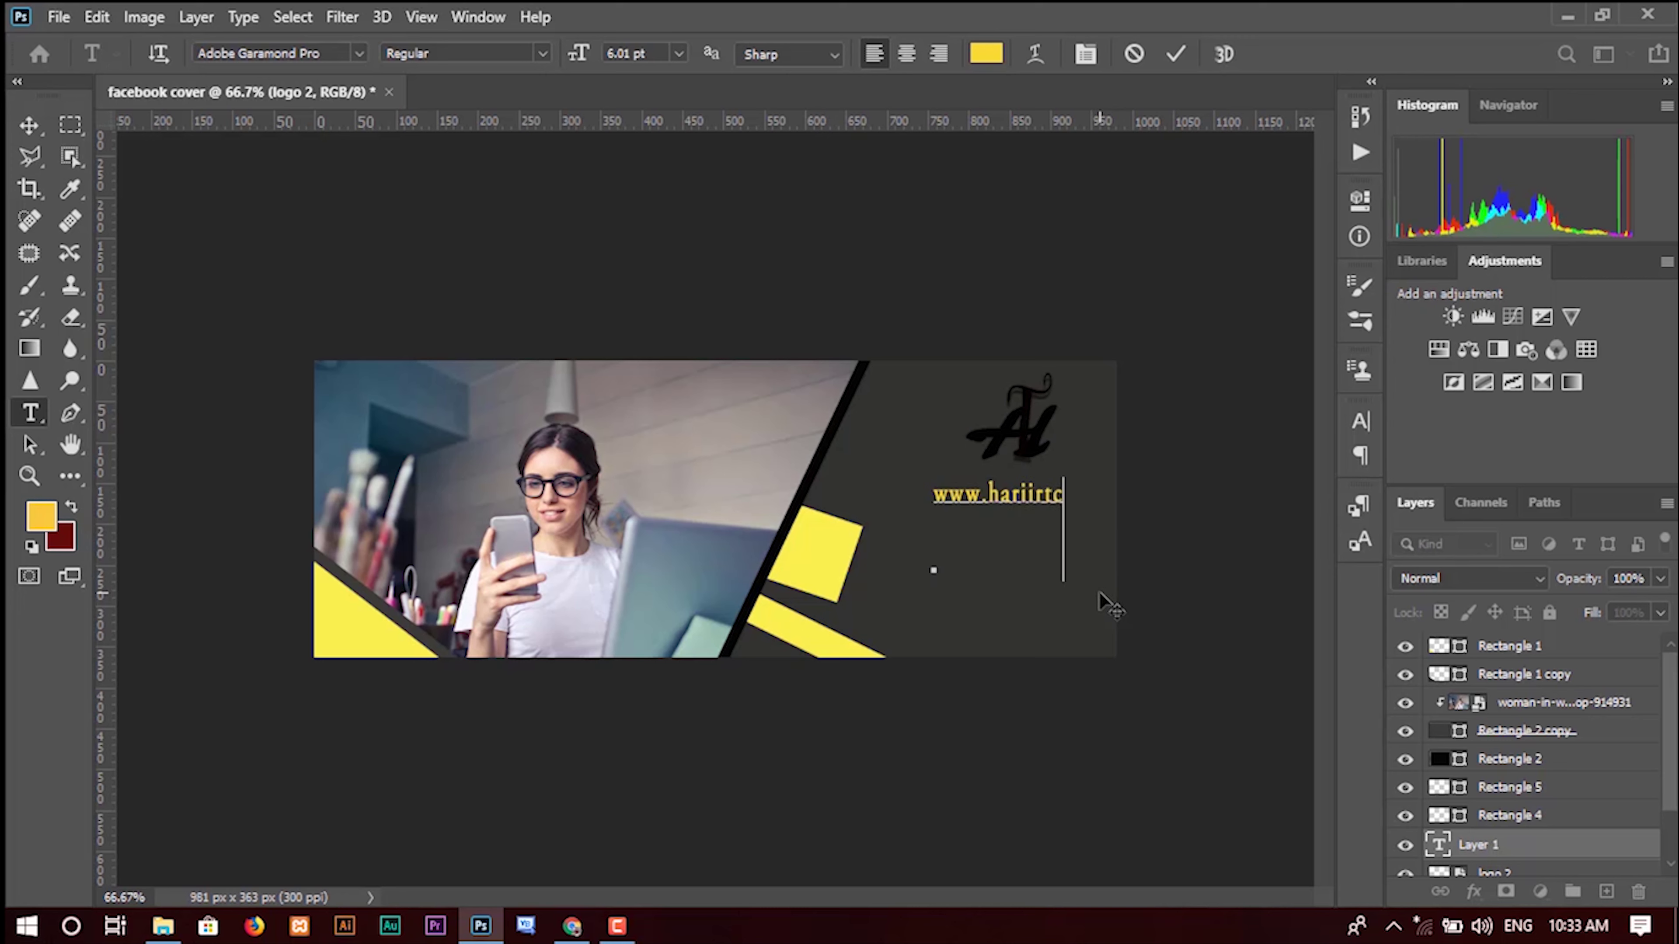
pyautogui.write('hco')
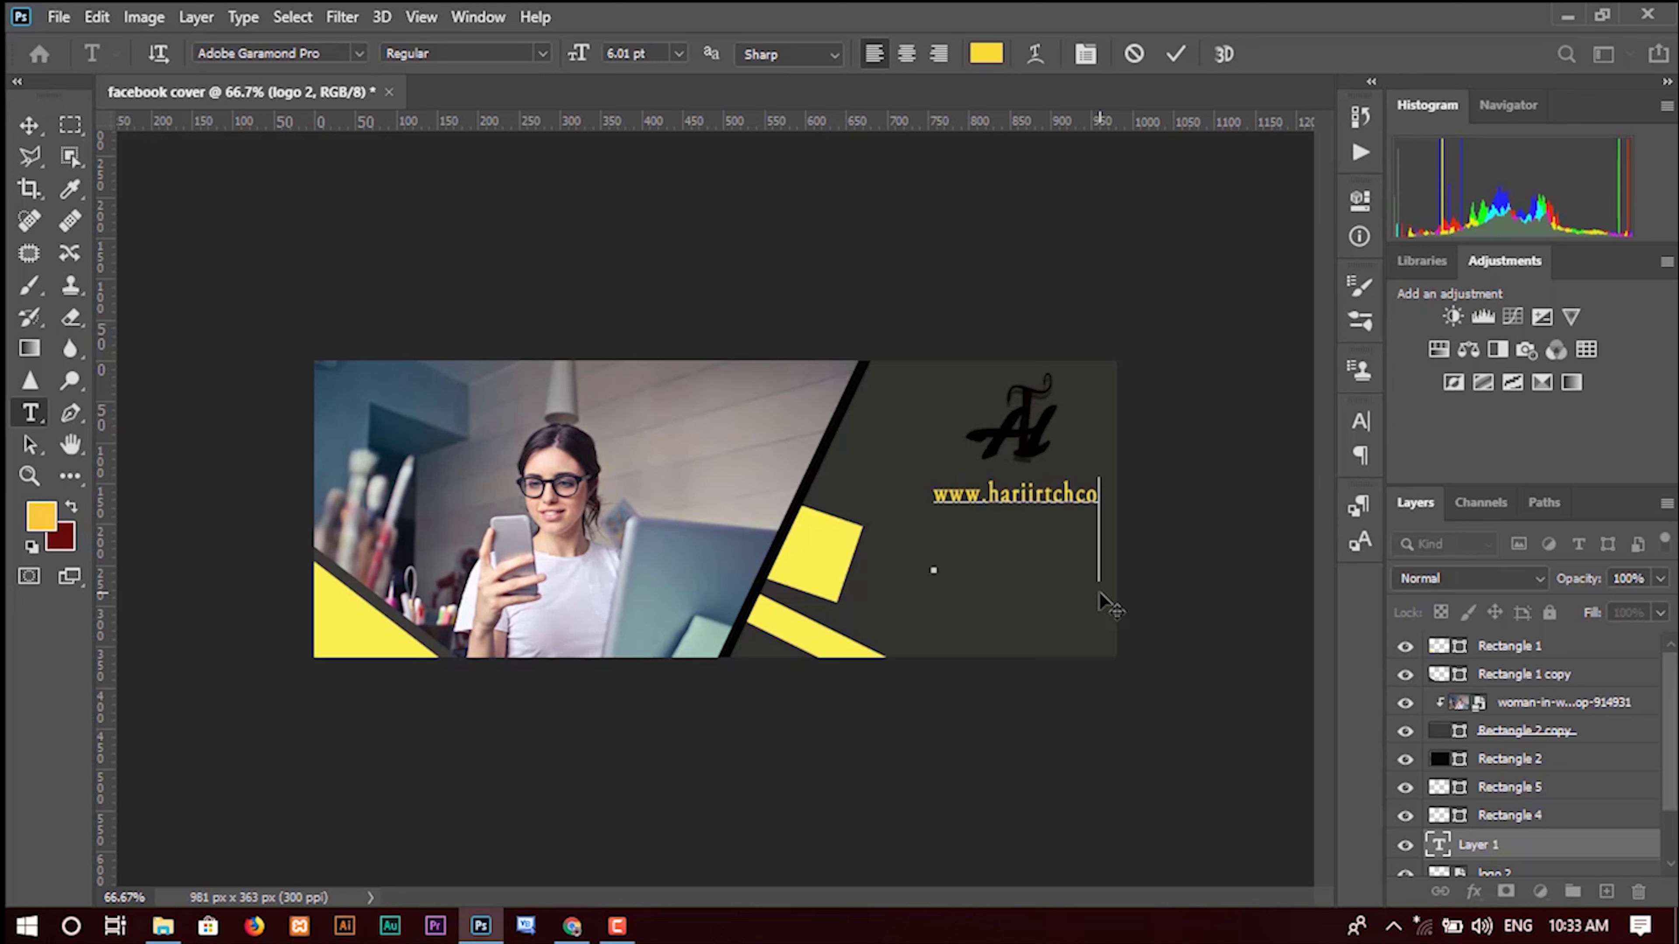
pyautogui.write('m')
pyautogui.moveTo(1074, 546); pyautogui.dragTo(965, 528)
pyautogui.click(1050, 483)
pyautogui.write('.')
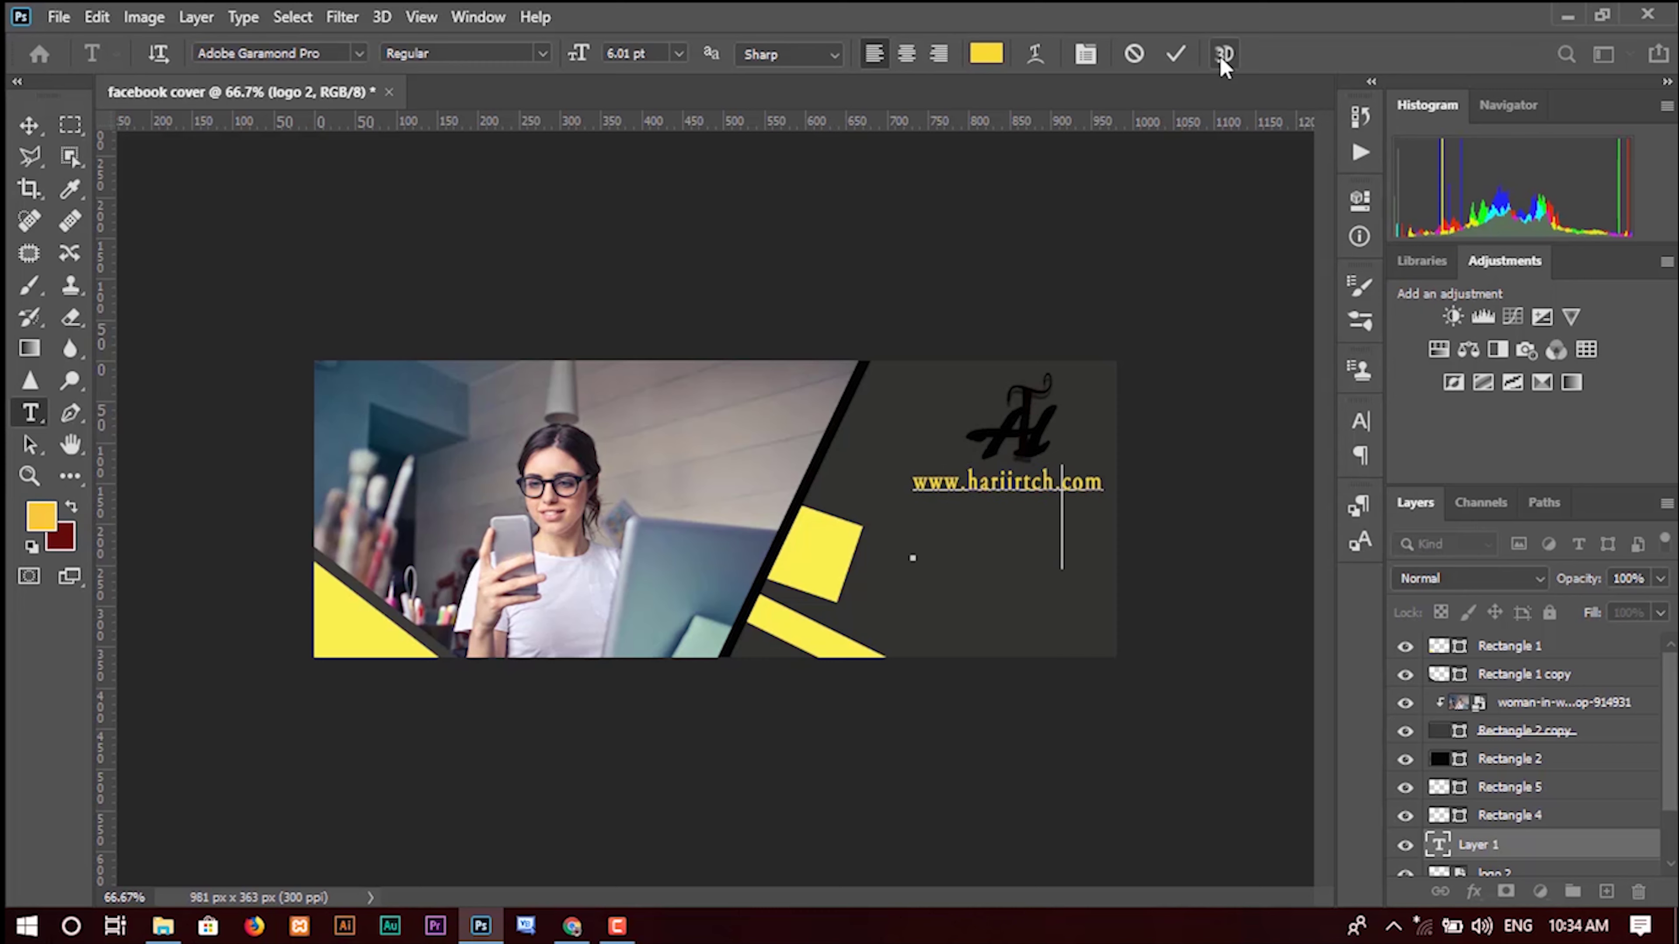
pyautogui.click(1176, 54)
# Step: Draw a black rectangle about 175 x 39 px below the web address and enter the text “Be creative” over it
pyautogui.press('u')
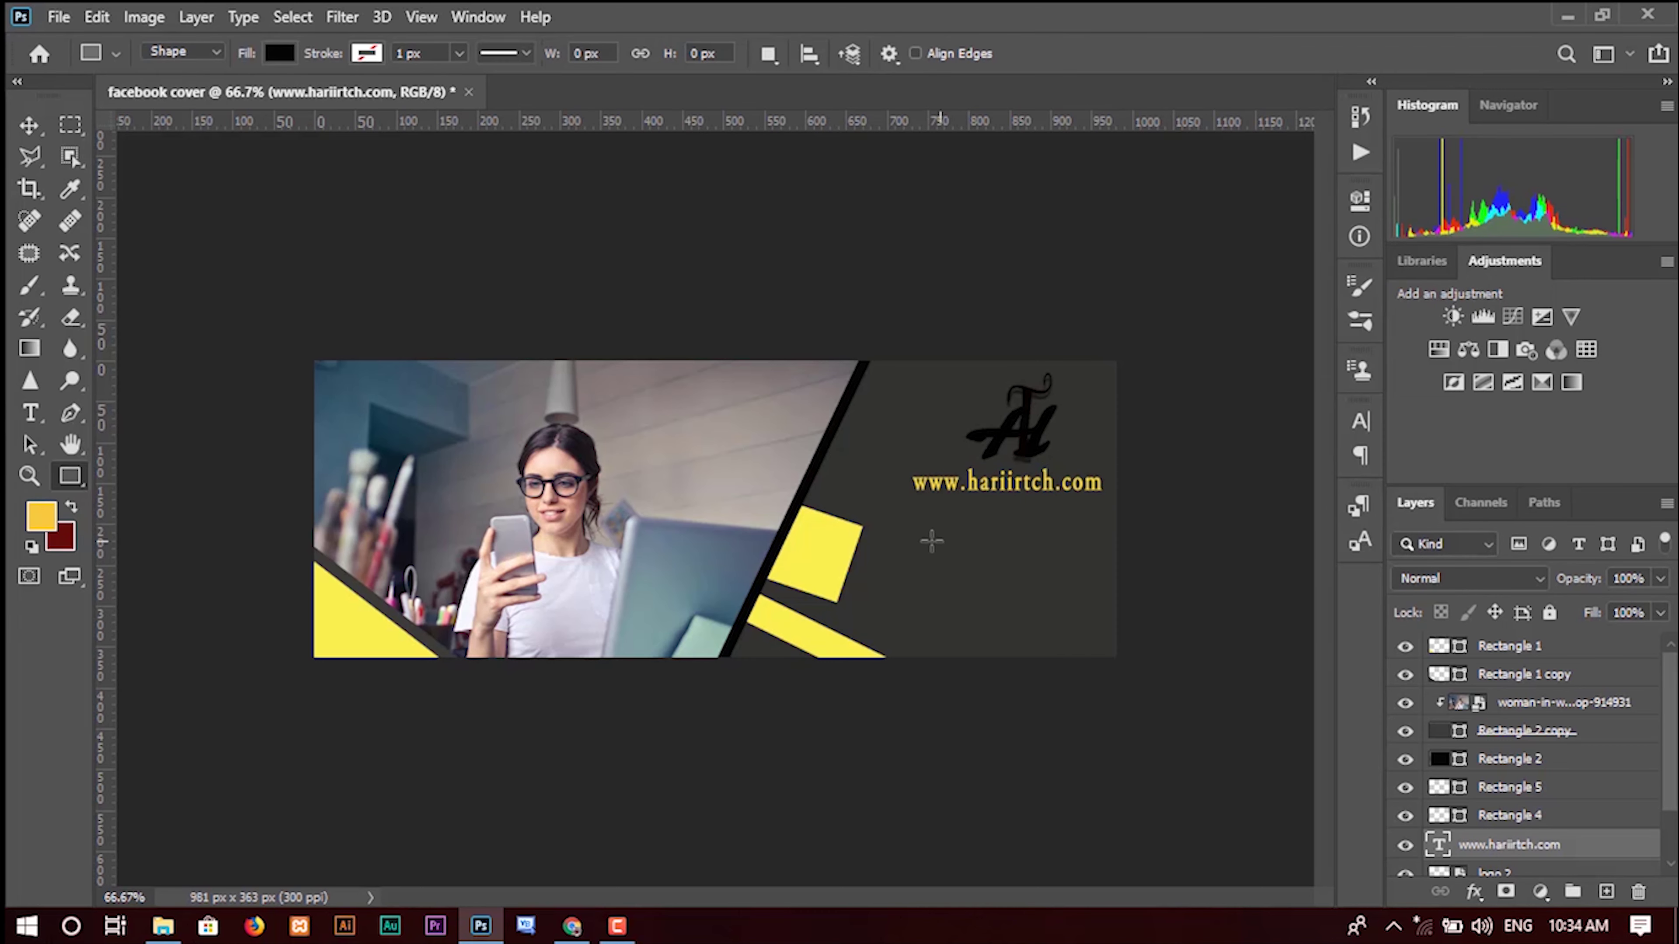
pyautogui.moveTo(914, 534); pyautogui.dragTo(1055, 564)
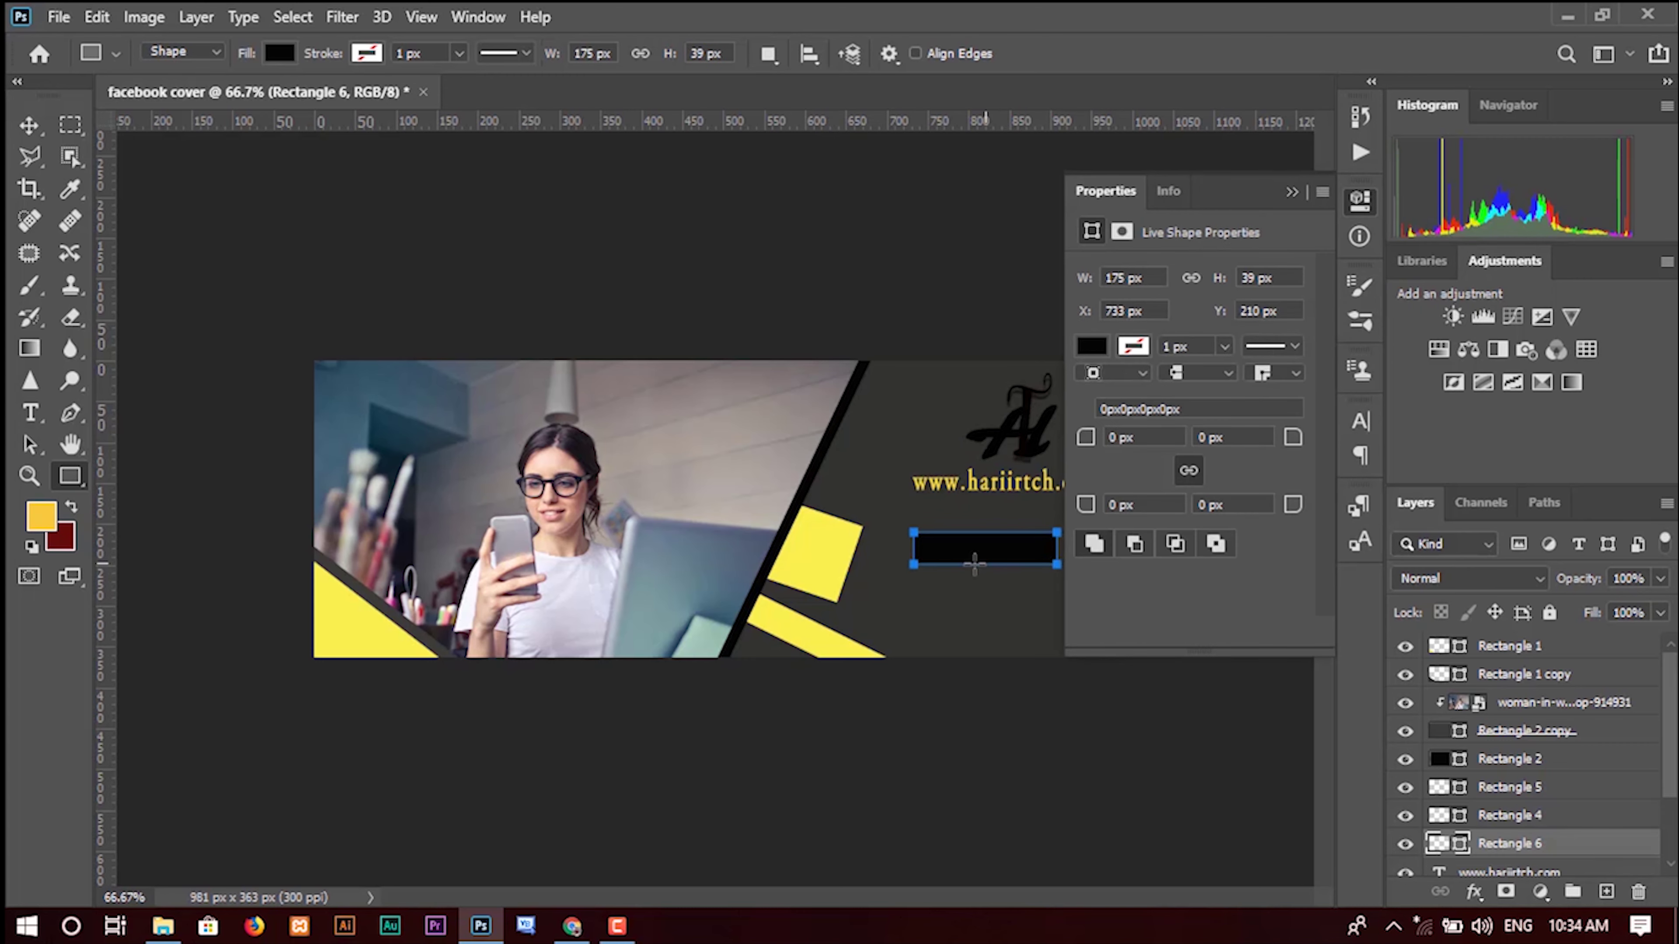
pyautogui.press('t')
pyautogui.click(939, 613)
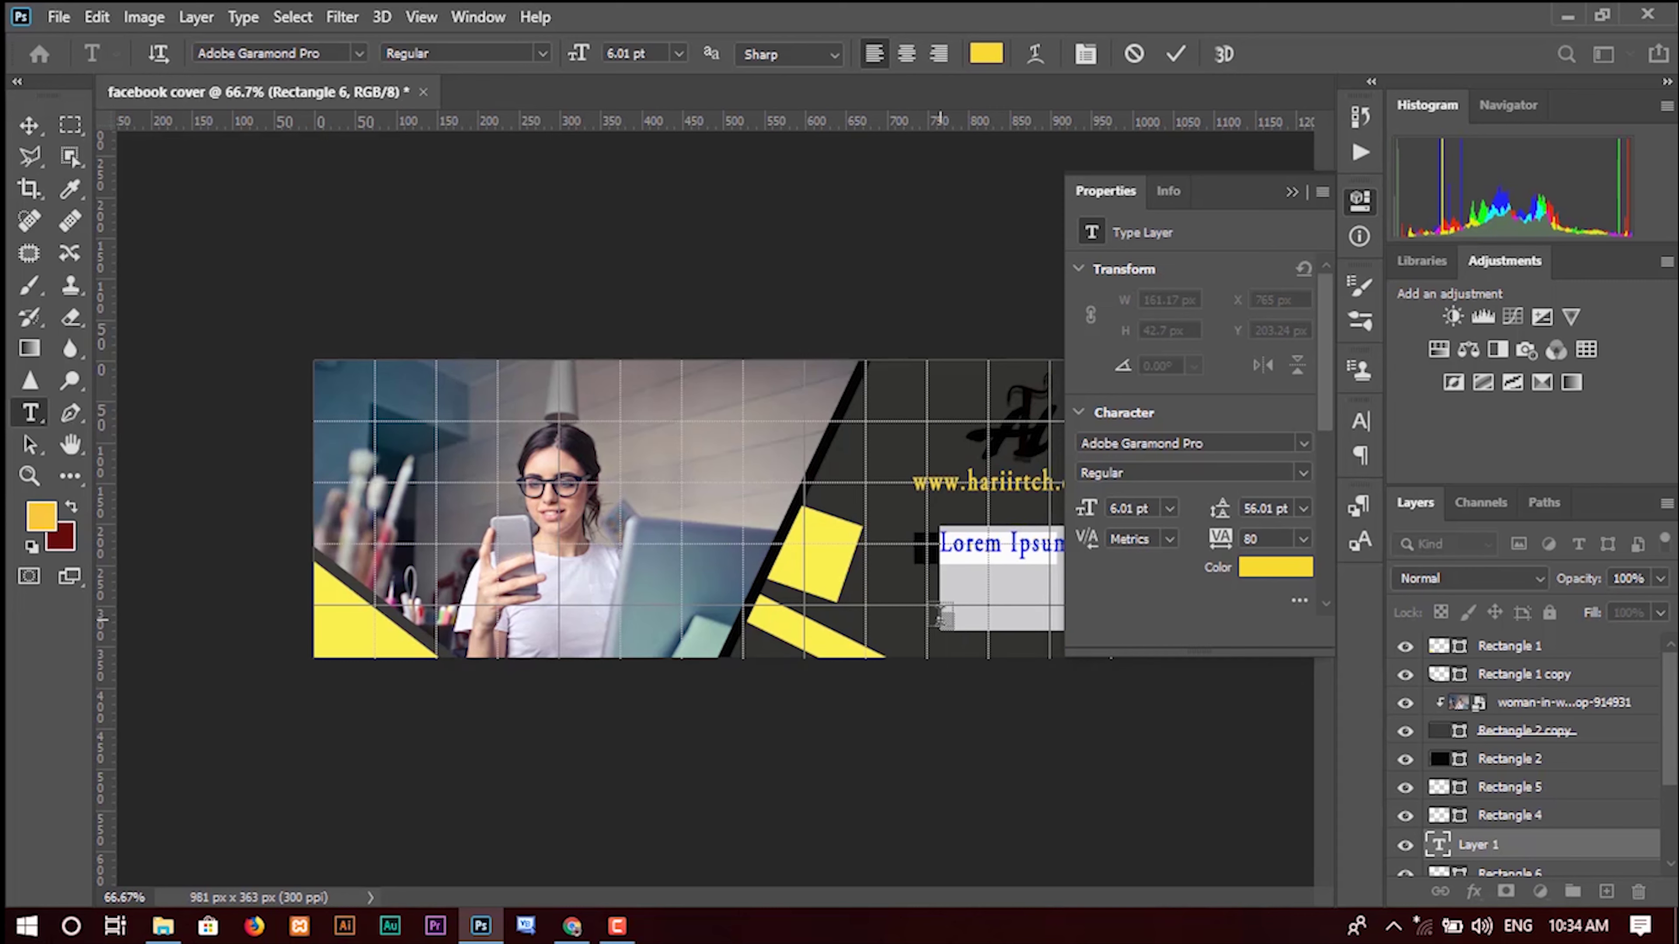
pyautogui.press('BackSpace')
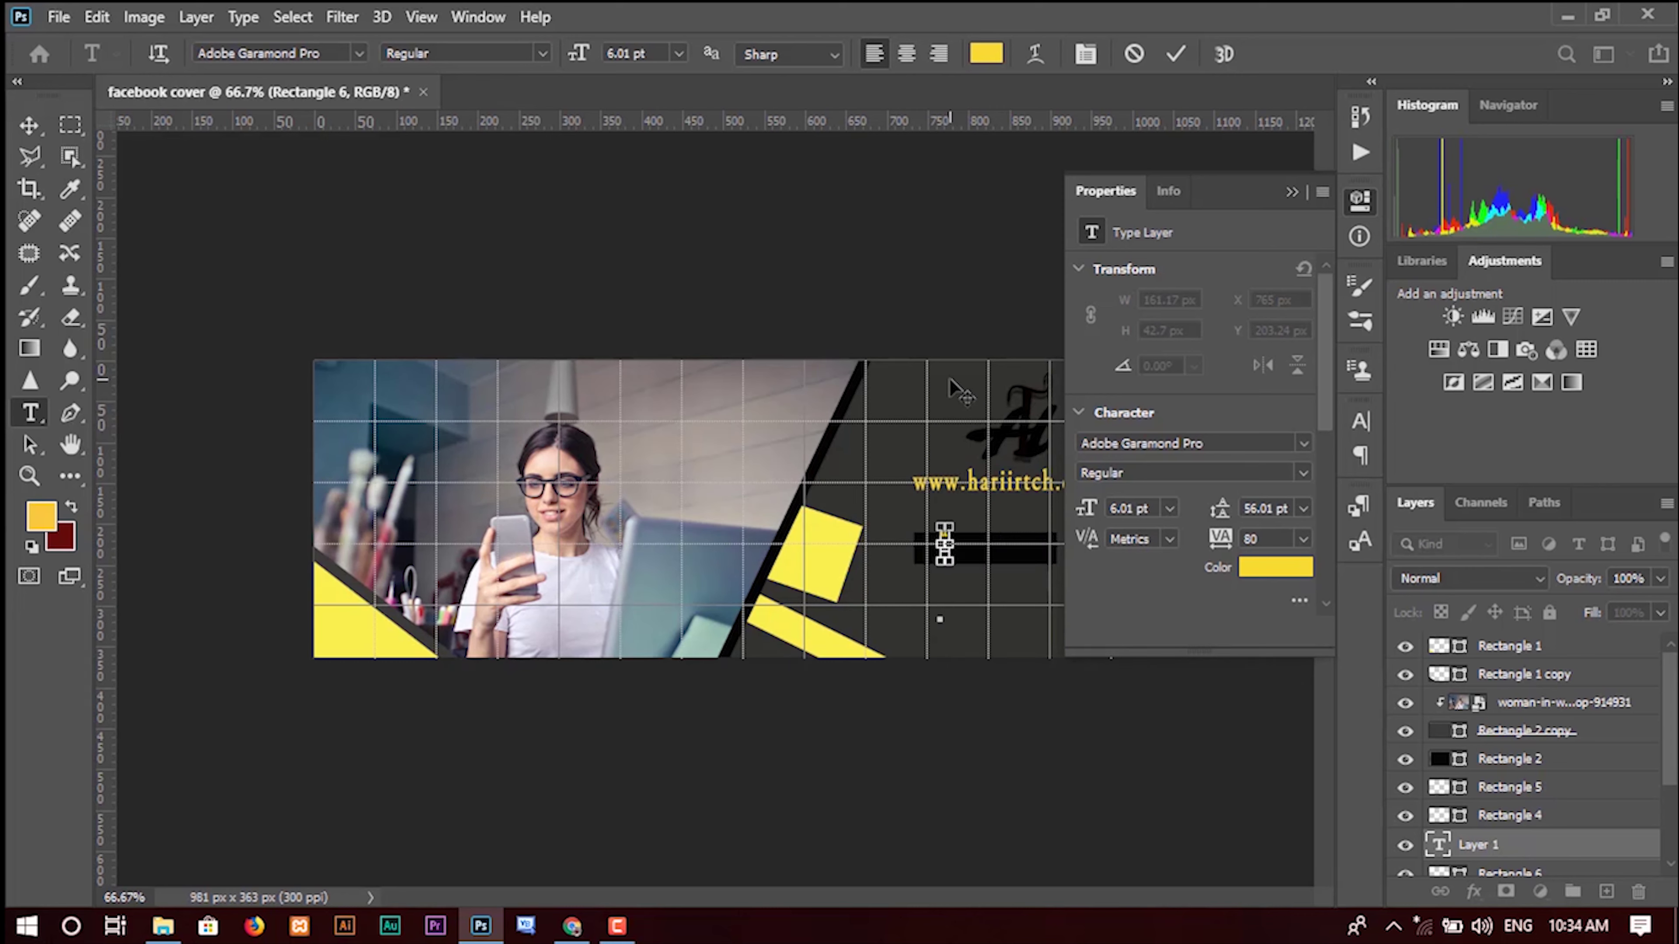
pyautogui.write('"Be')
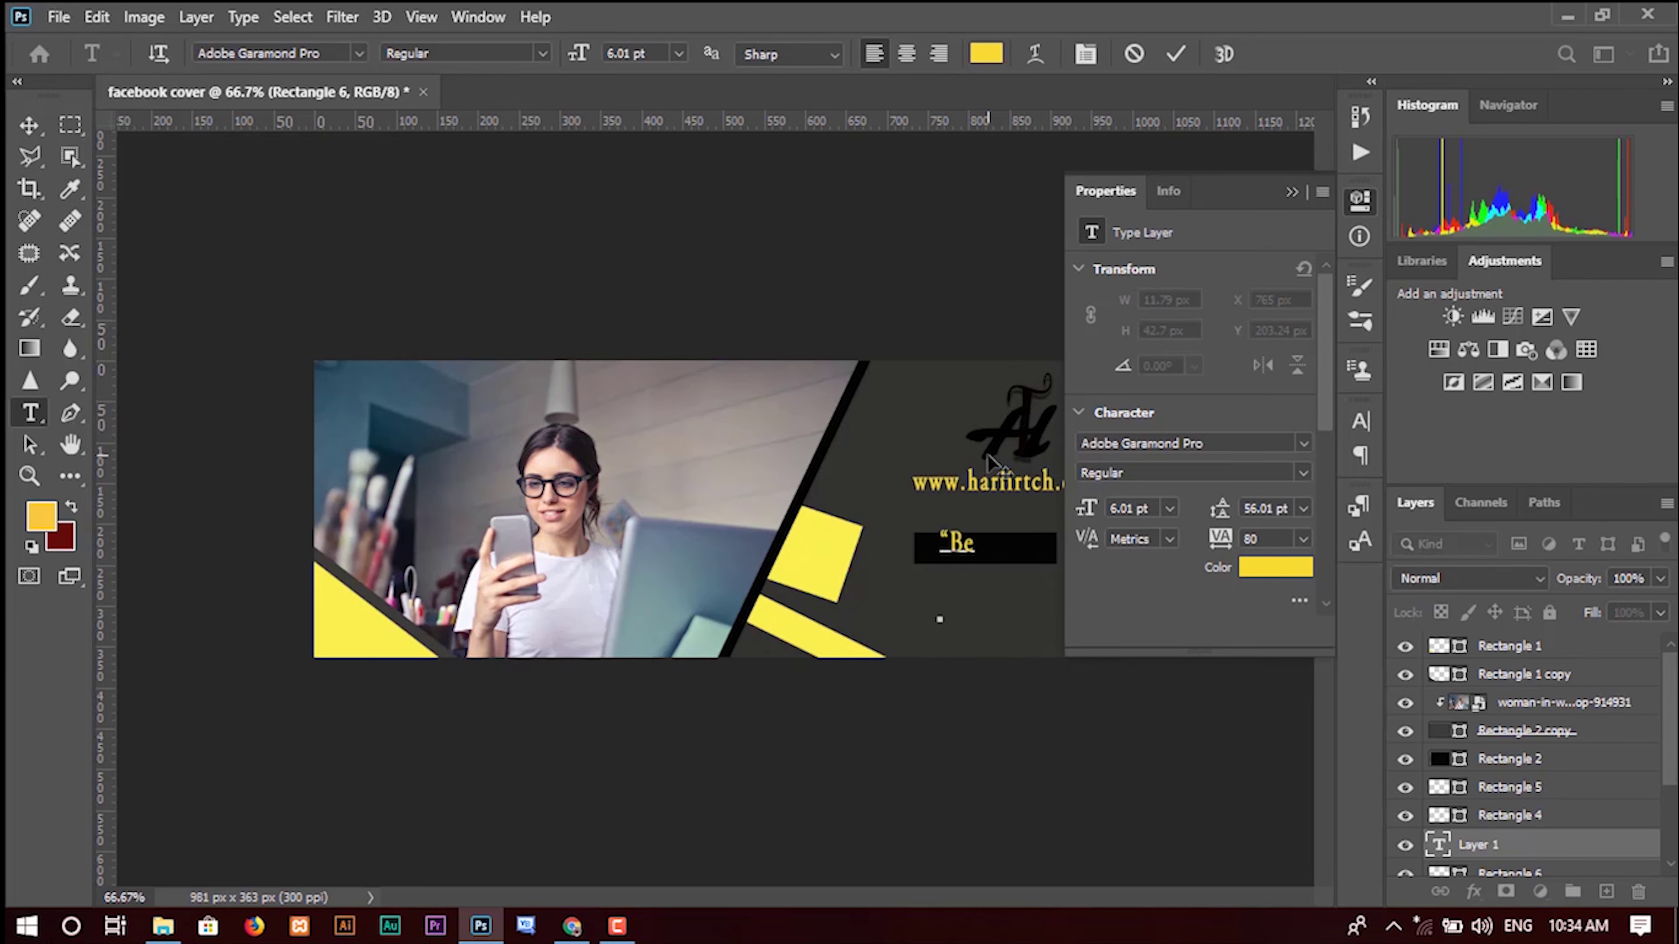
pyautogui.write(' creative”')
# Step: Position the “Be creative” text inside the black rectangle
pyautogui.click(1291, 192)
pyautogui.hotkey('ctrl', 'a')
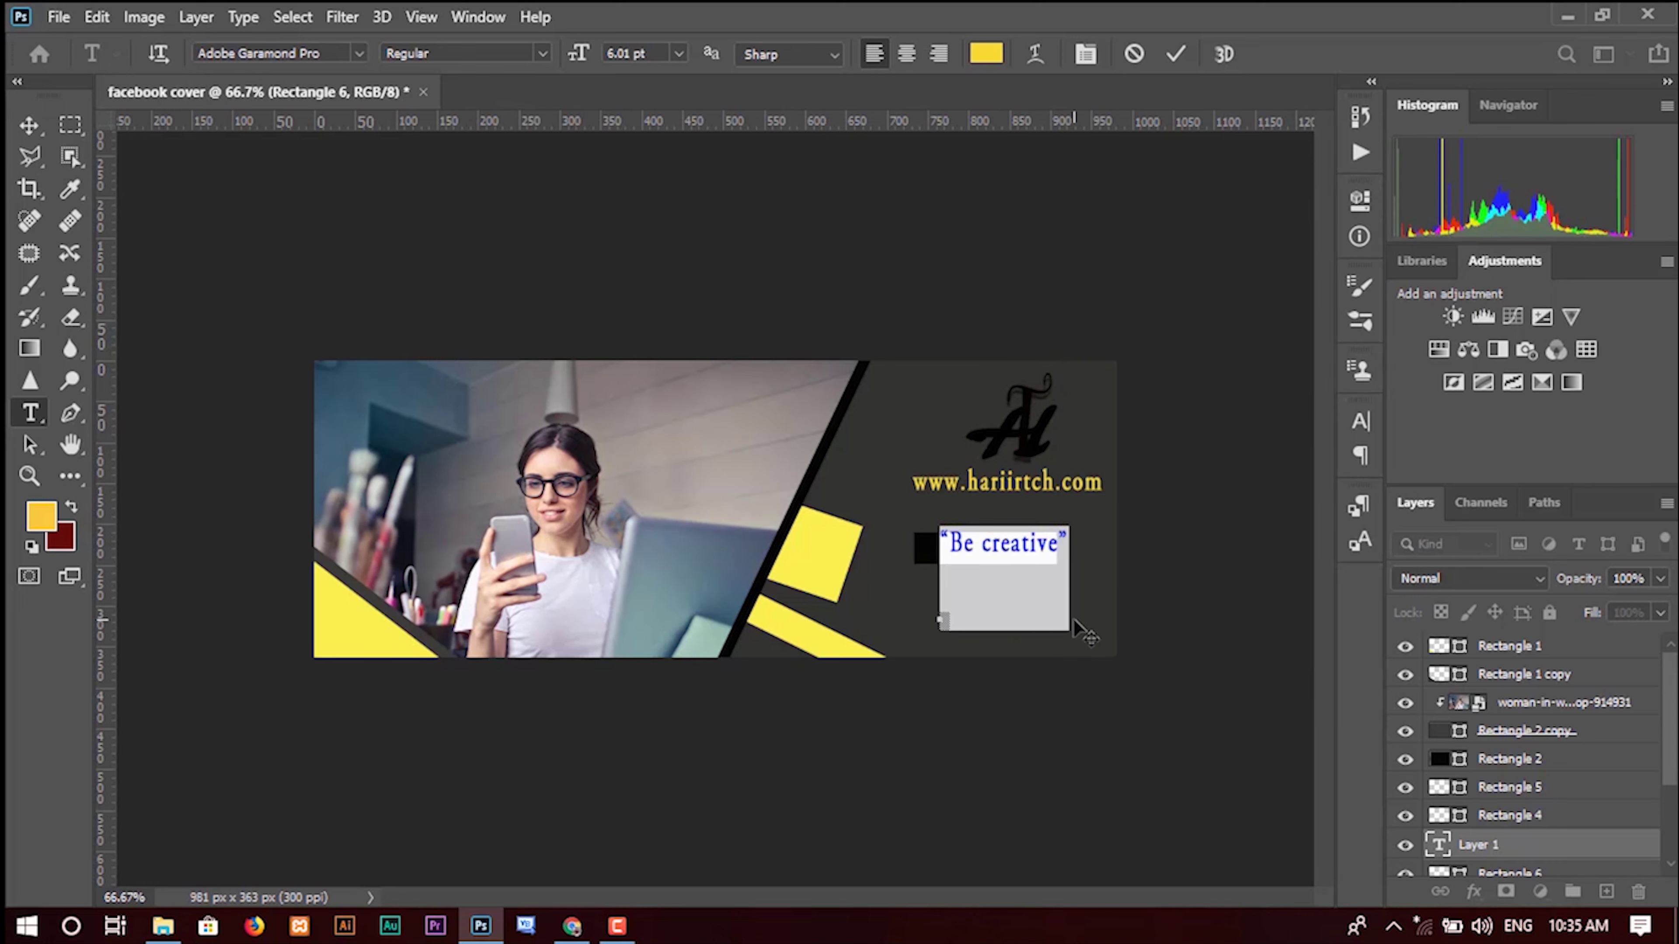
pyautogui.moveTo(1073, 621); pyautogui.dragTo(1054, 625)
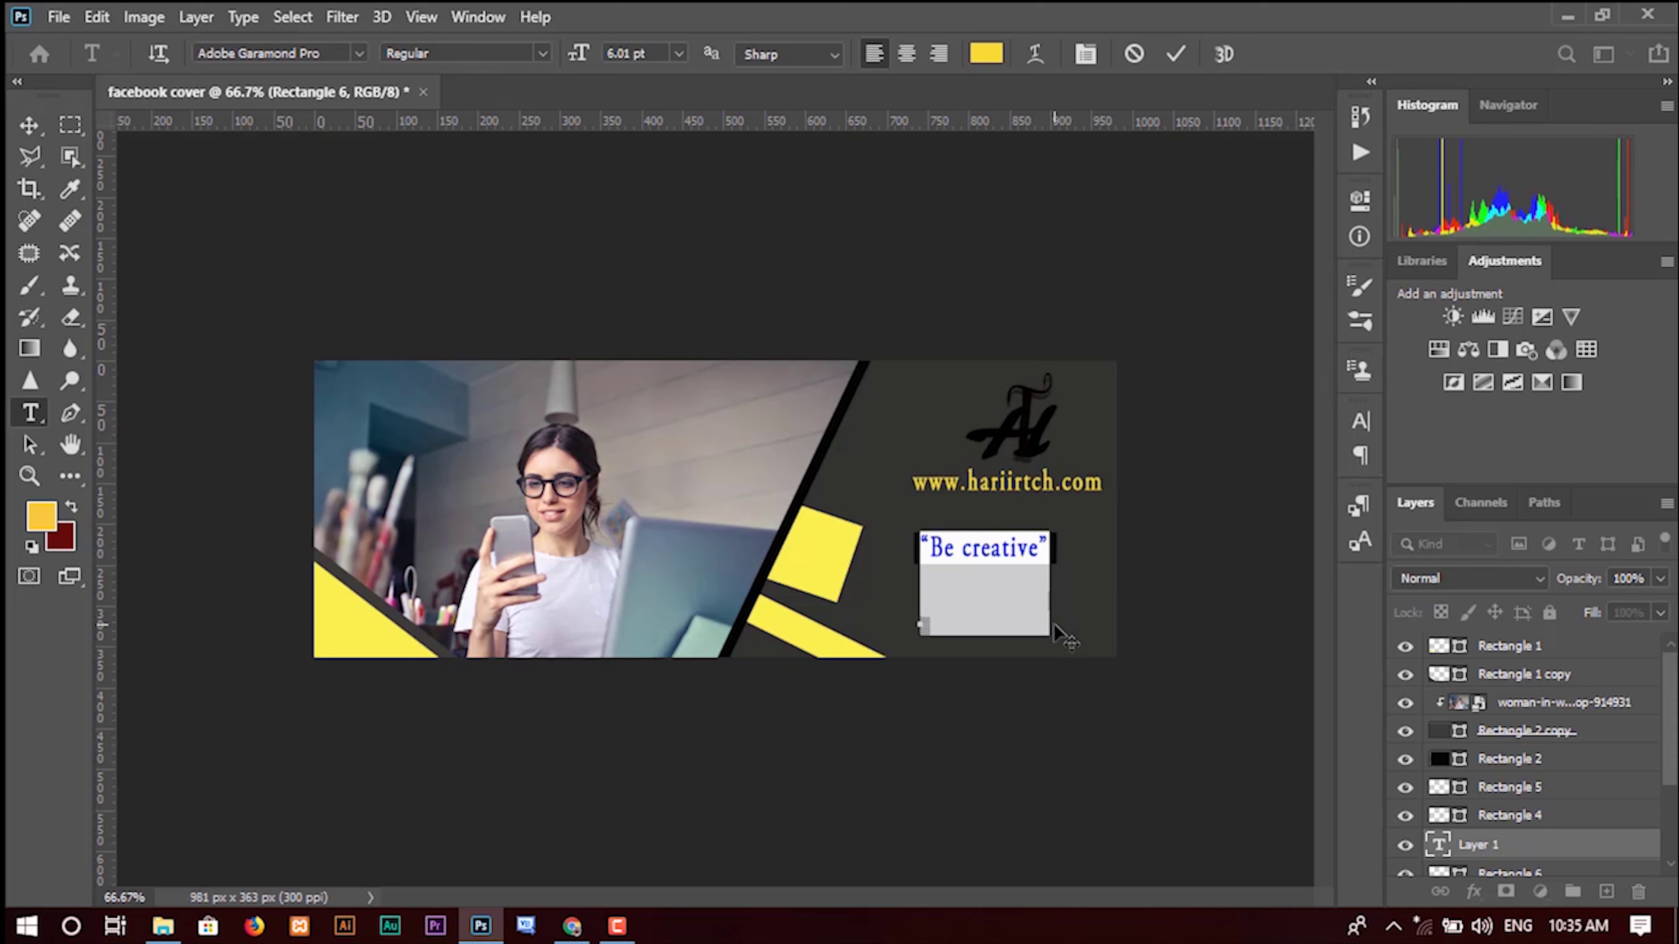
pyautogui.click(1175, 53)
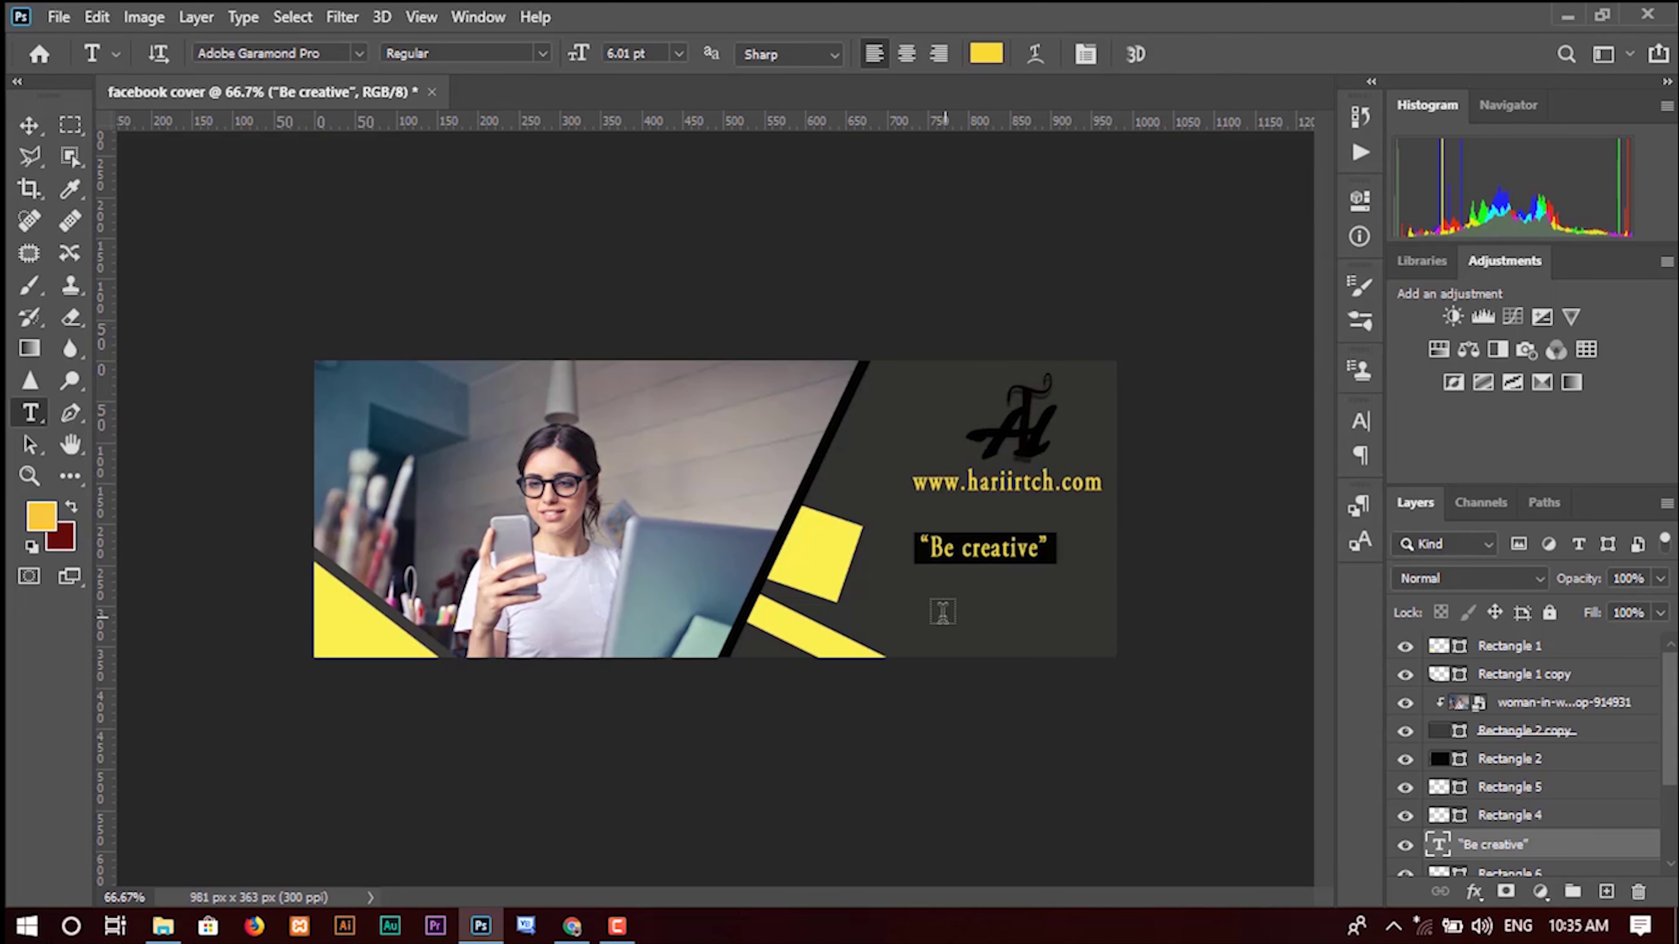
# Step: Add a yellow text box below the black rectangle with the text “noqo hal abuure”
pyautogui.moveTo(925, 600); pyautogui.dragTo(1054, 703)
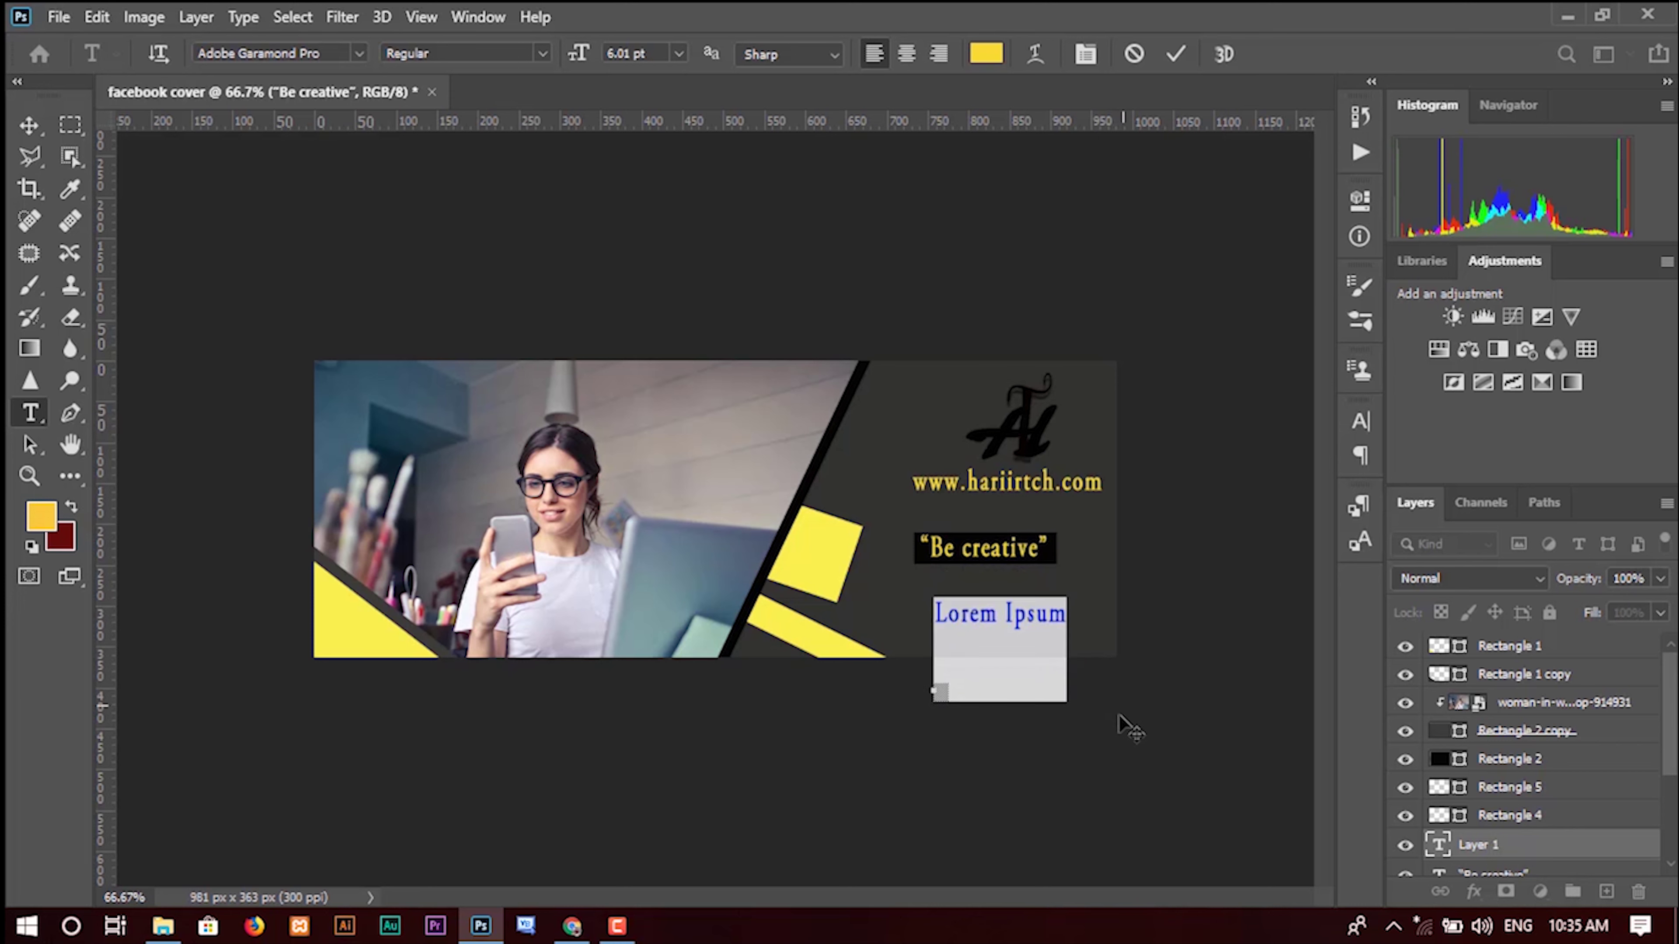
pyautogui.write('nogo')
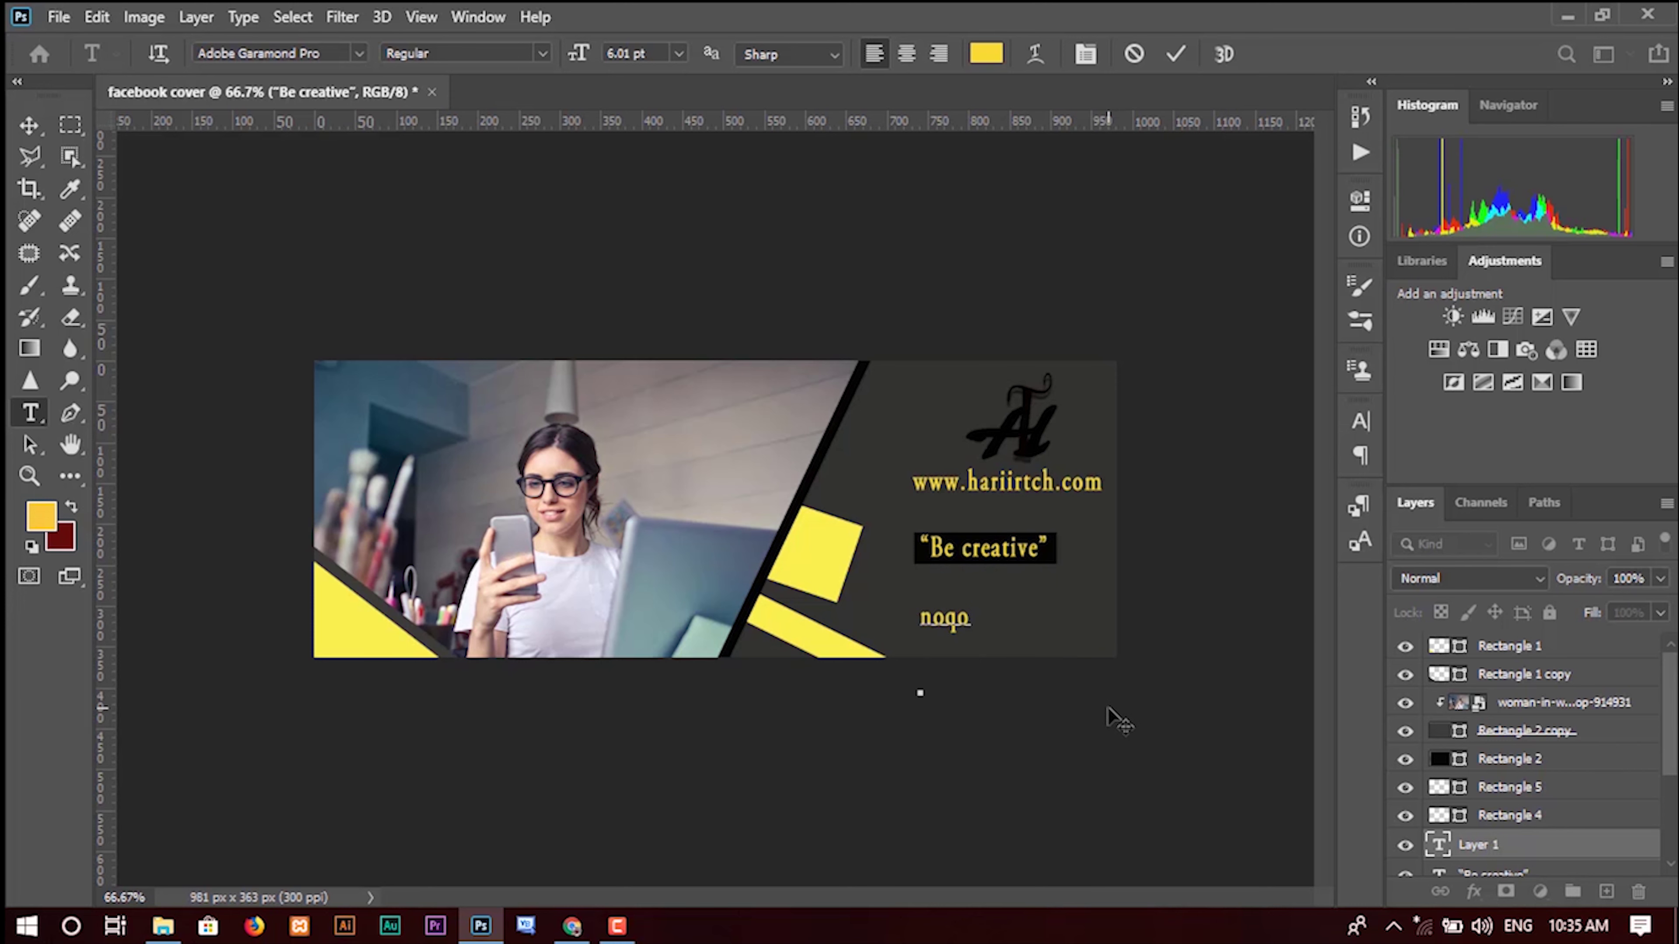
pyautogui.write(' hal buu')
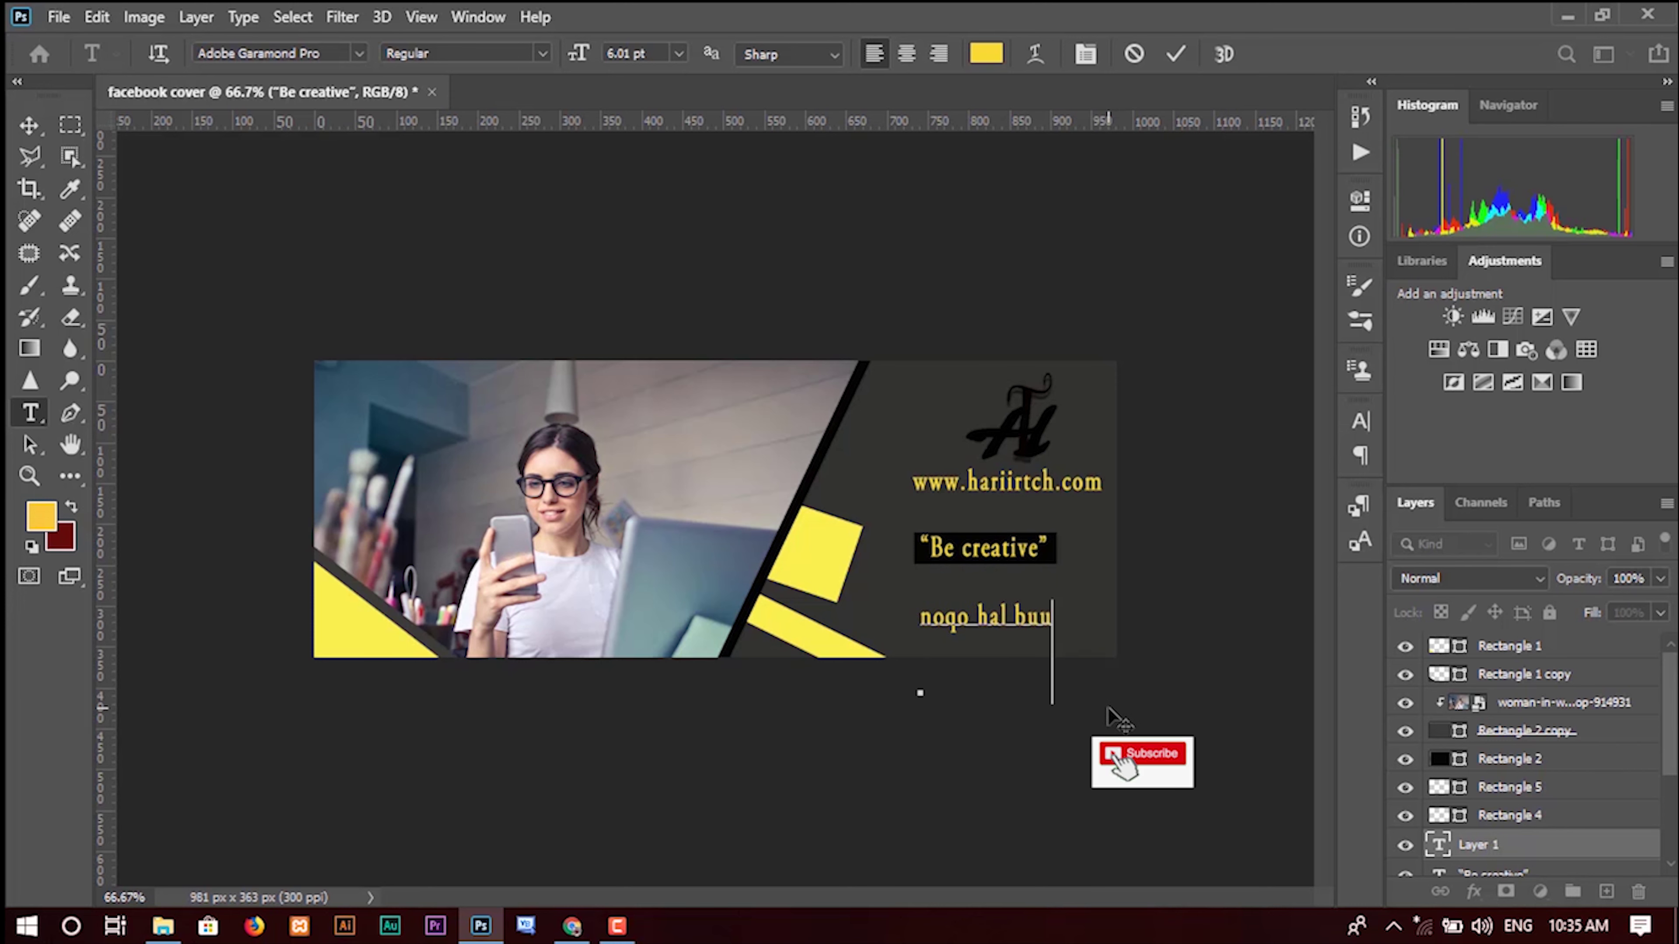
pyautogui.press('BackSpace')
pyautogui.press('BackSpace')
pyautogui.press('BackSpace')
pyautogui.write('ab')
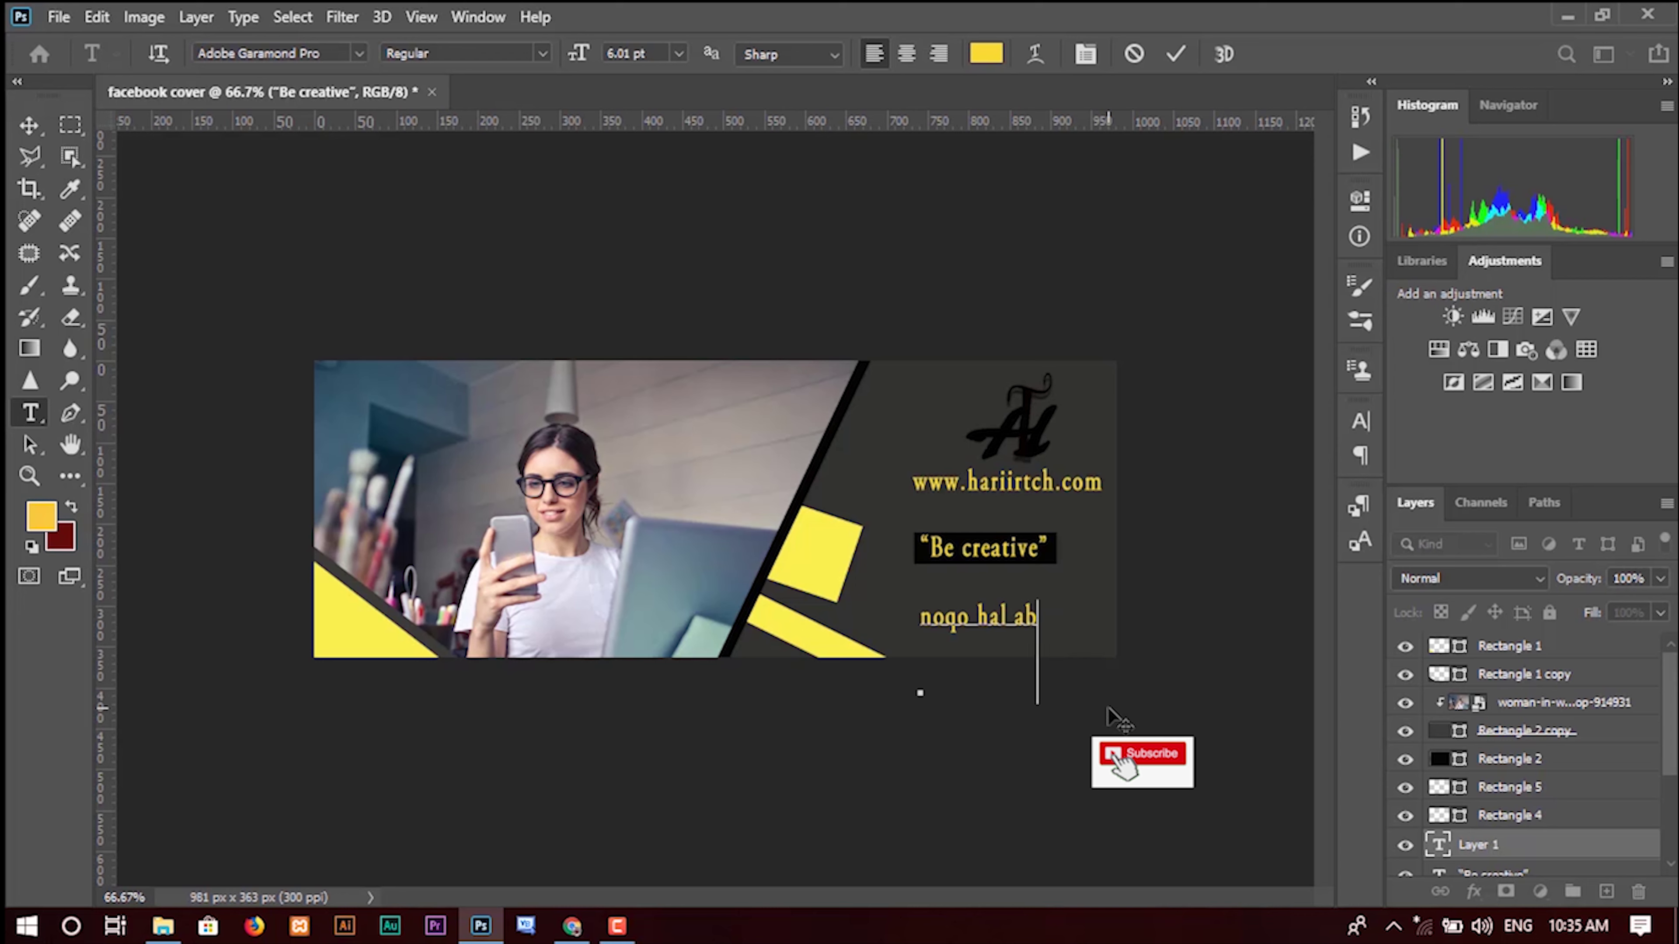
pyautogui.write('uure')
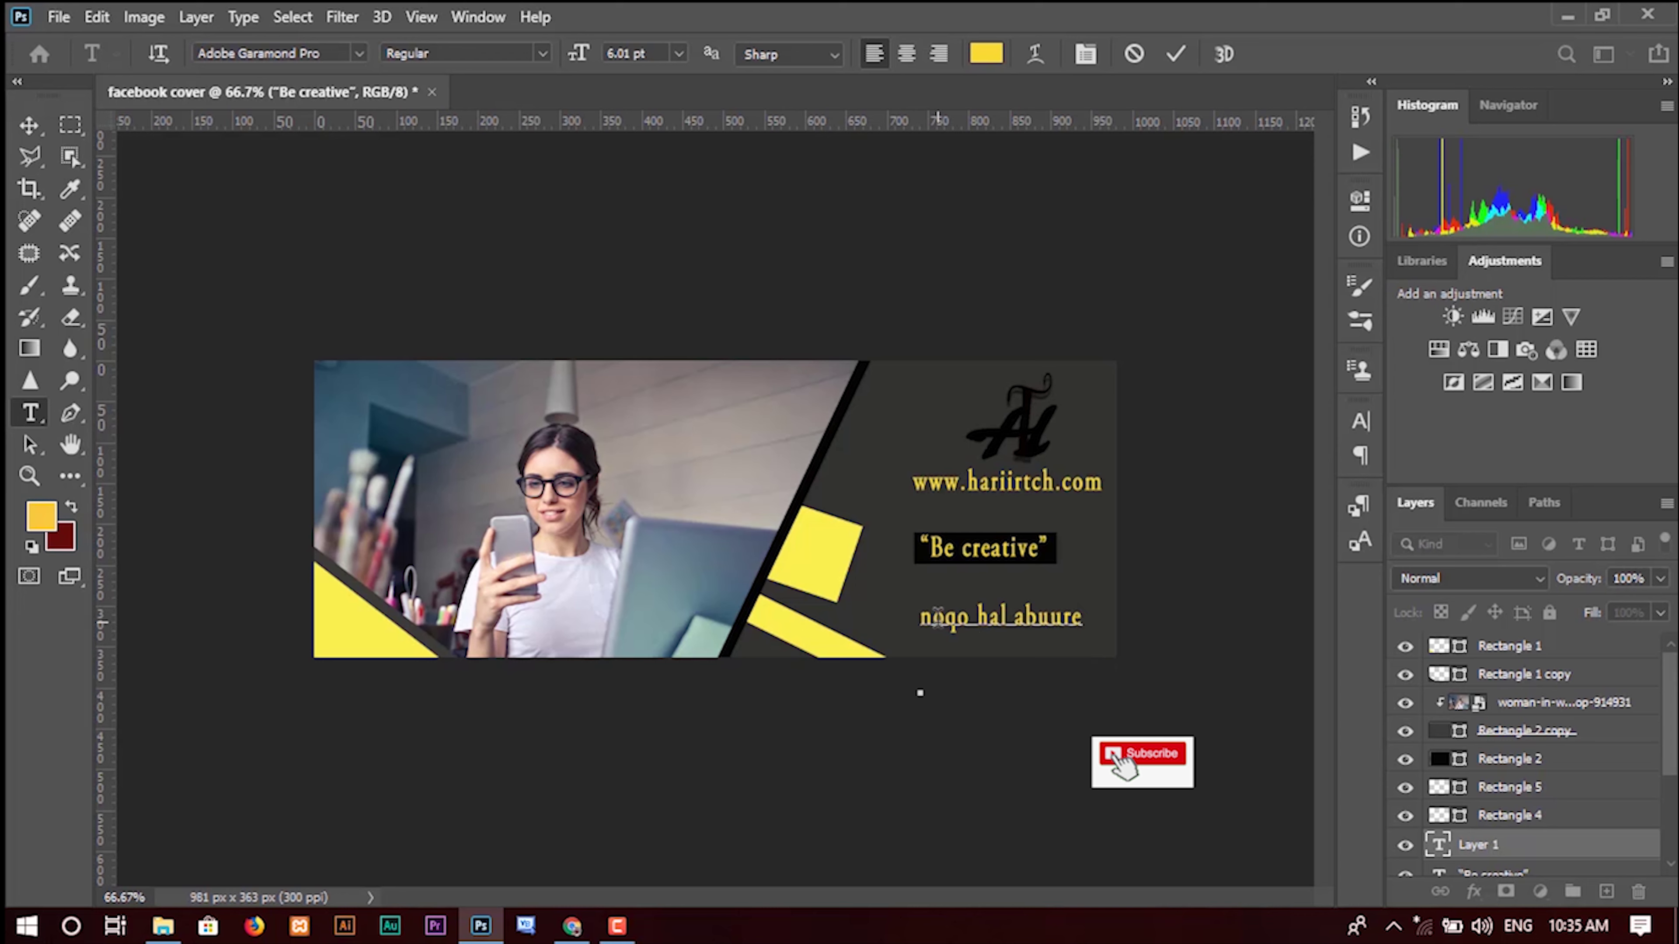
# Step: Apply All Caps to the first letter of each word so the new line reads “Noqo Hal Abuure”
pyautogui.press('Home')
pyautogui.hotkey('shift', 'Right')
pyautogui.click(1362, 423)
pyautogui.click(1156, 590)
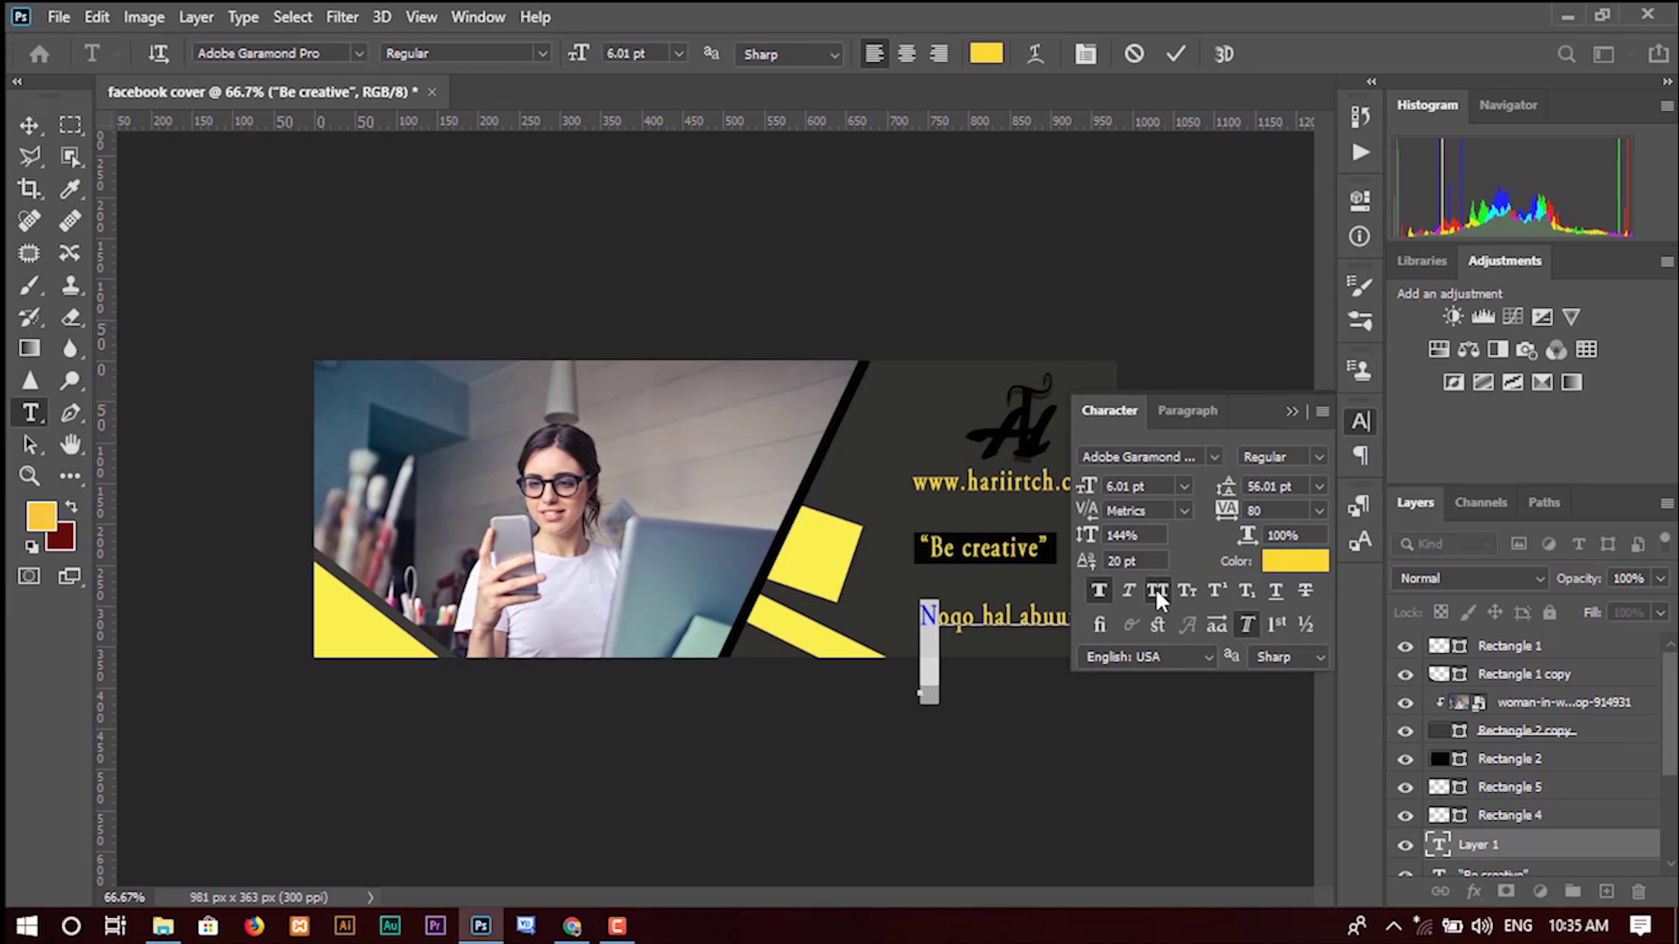
pyautogui.doubleClick(994, 615)
pyautogui.moveTo(982, 615); pyautogui.dragTo(1036, 615)
pyautogui.click(1156, 591)
pyautogui.click(1360, 421)
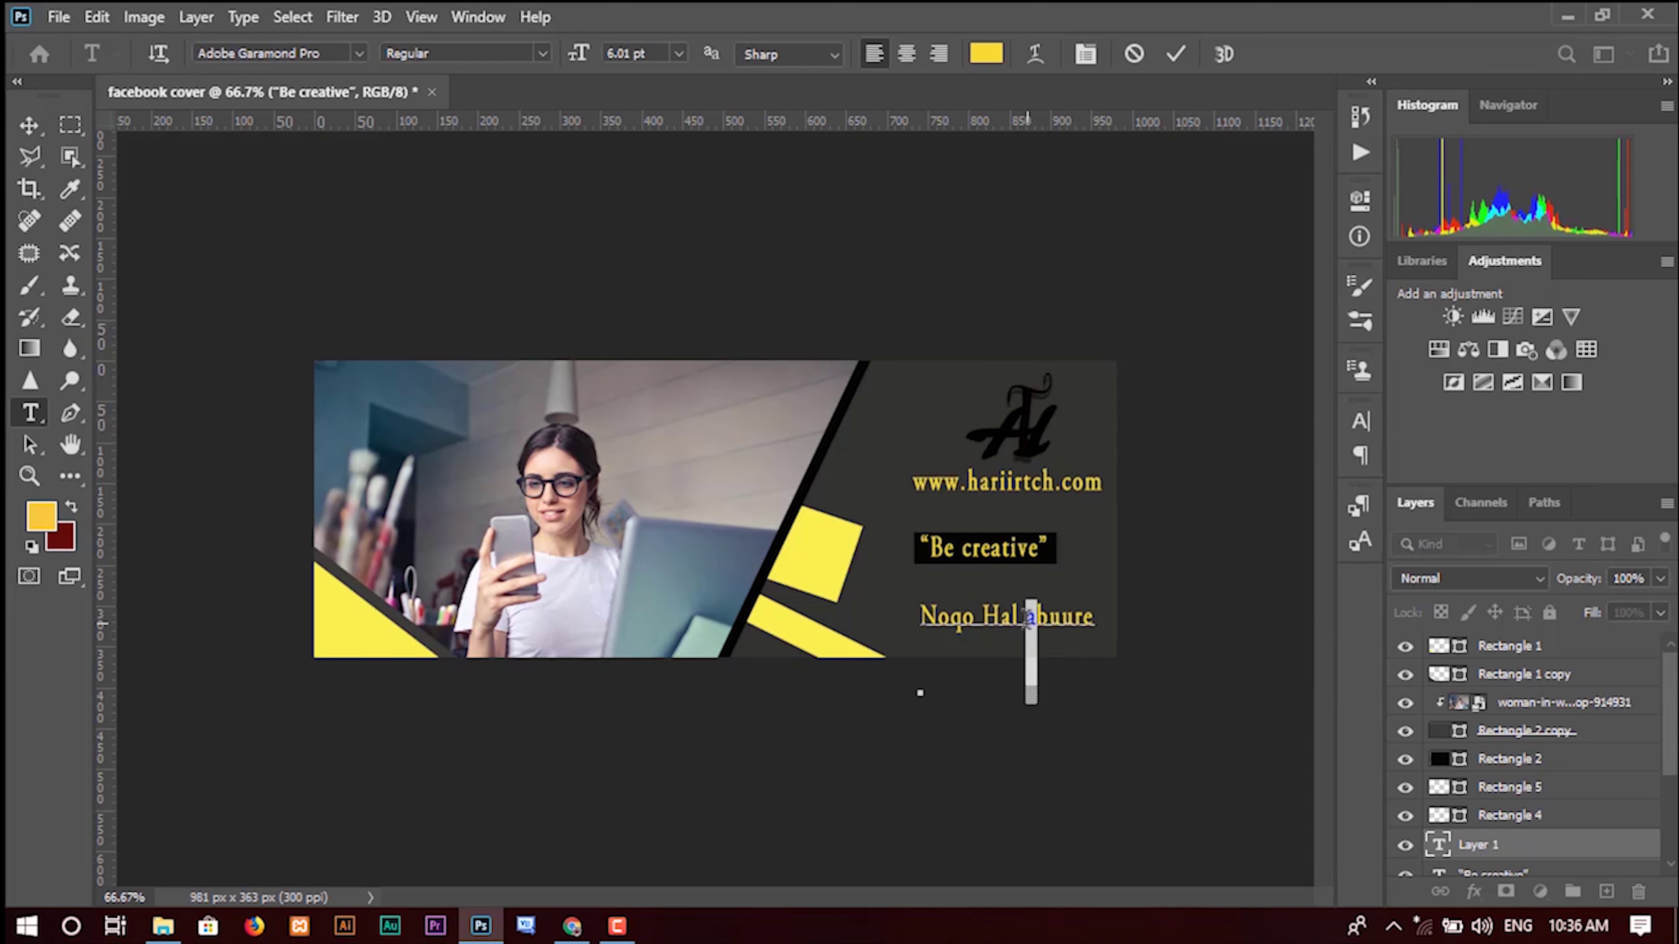
pyautogui.click(1360, 421)
pyautogui.click(1156, 592)
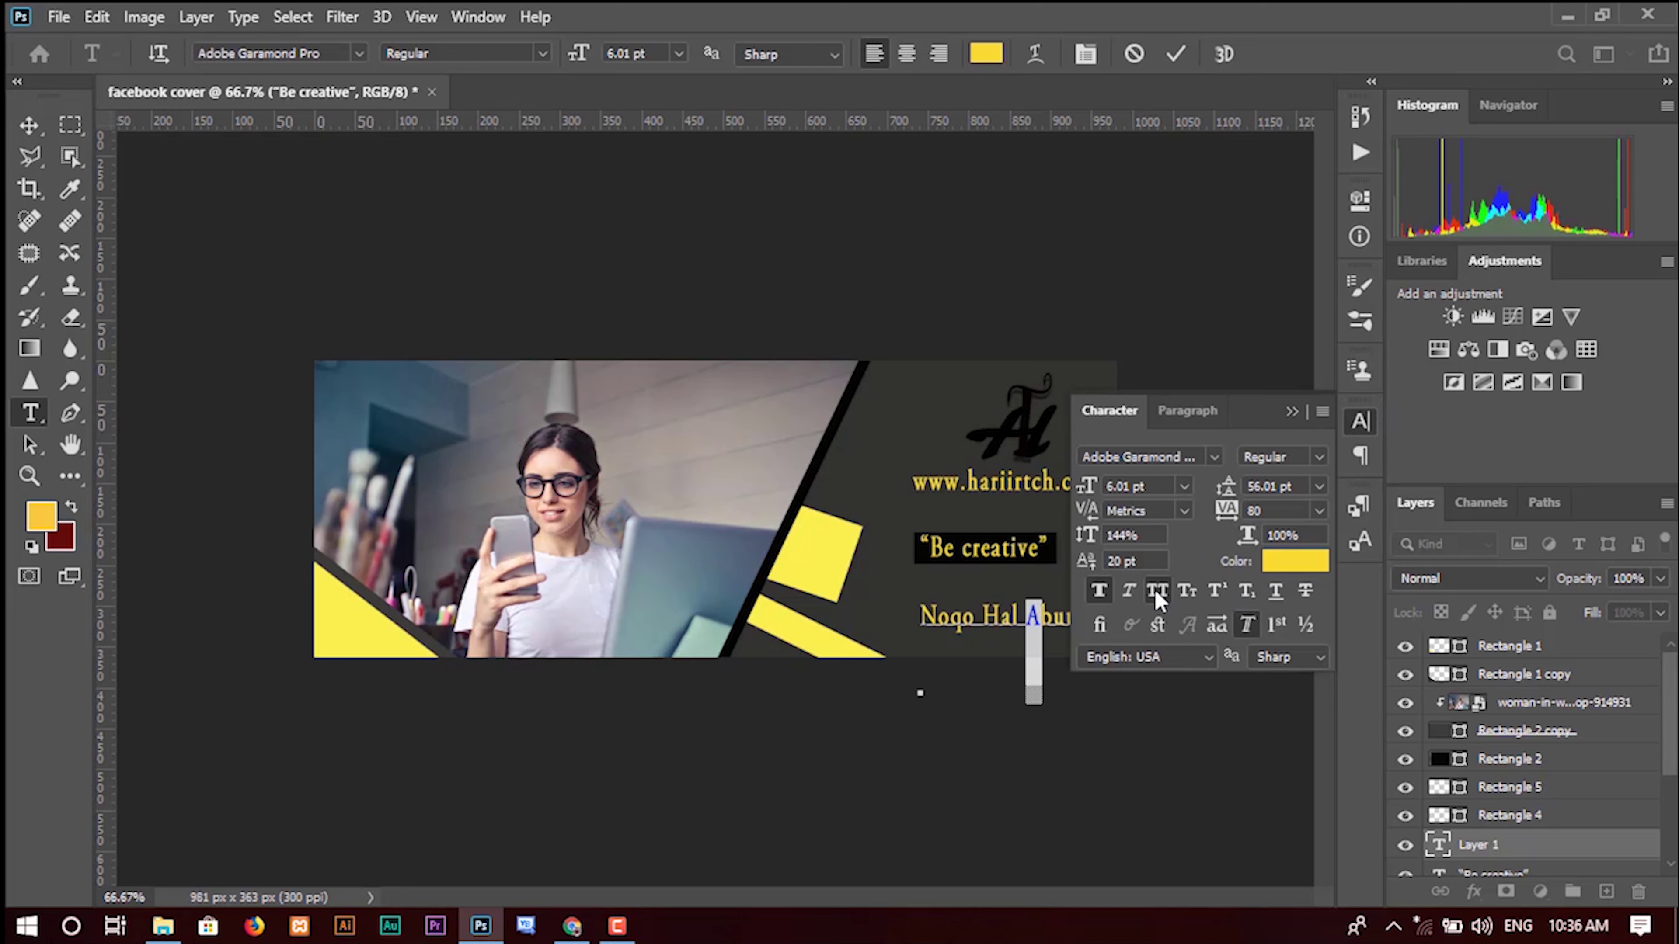
pyautogui.click(1292, 411)
# Step: Move the “Noqo Hal Abuure” text up to sit directly beneath the black rectangle
pyautogui.hotkey('ctrl', 'a')
pyautogui.moveTo(1056, 694); pyautogui.dragTo(1019, 661)
pyautogui.click(1177, 53)
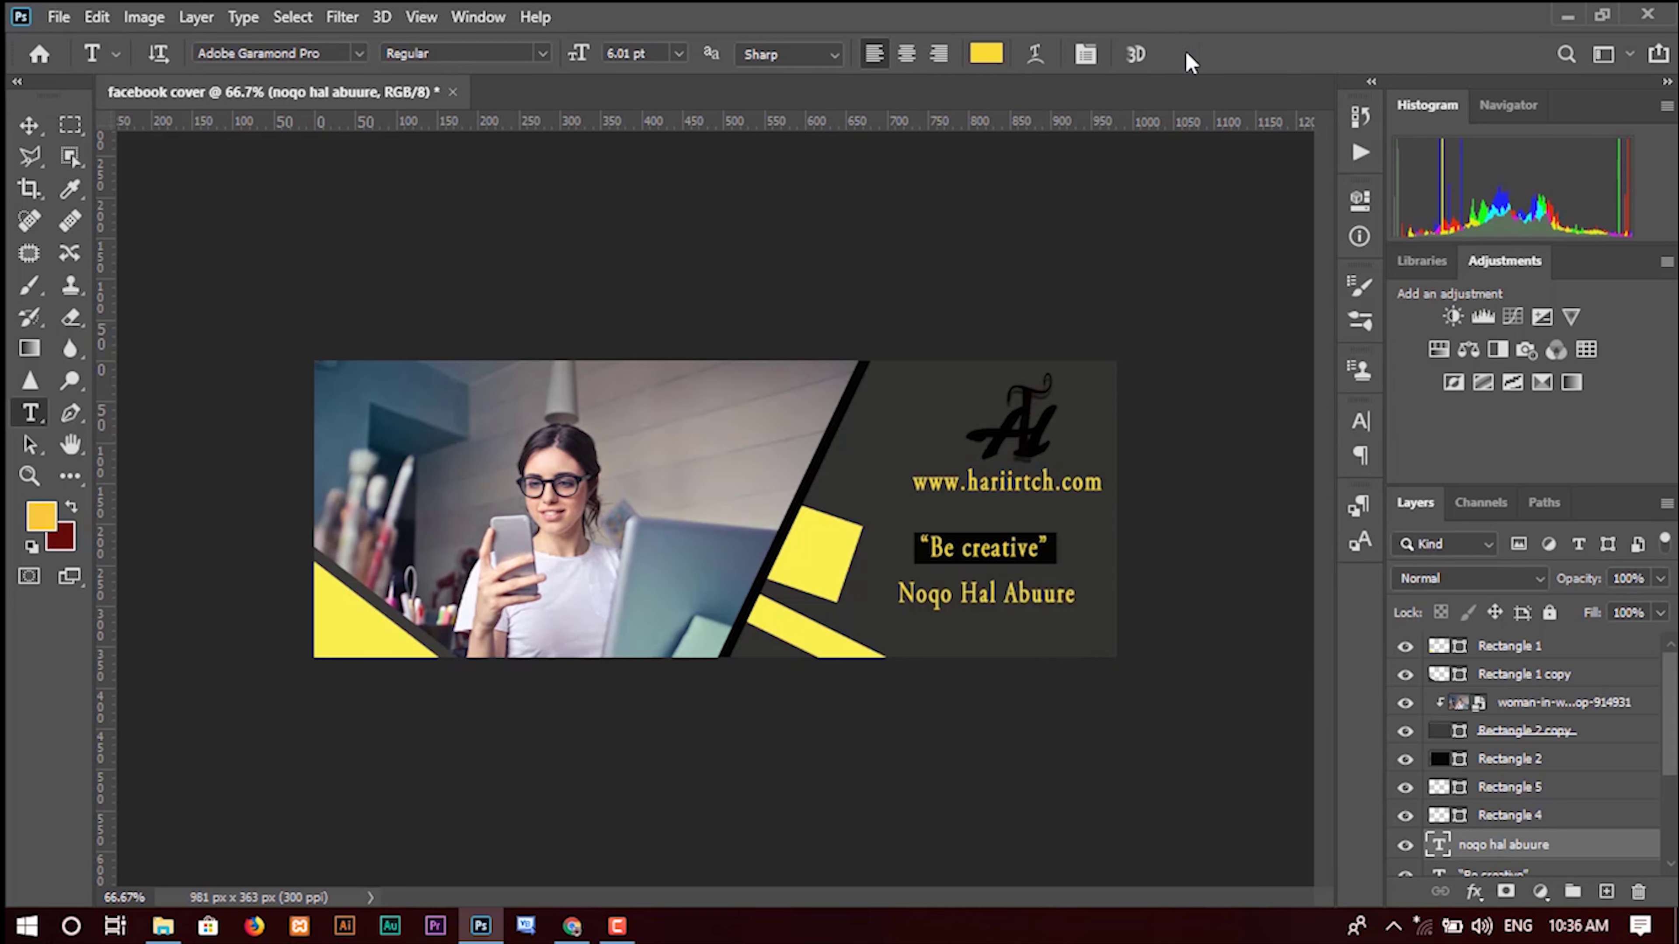
# Step: Start a new text box near the logo and set its text colour to black
pyautogui.click(893, 419)
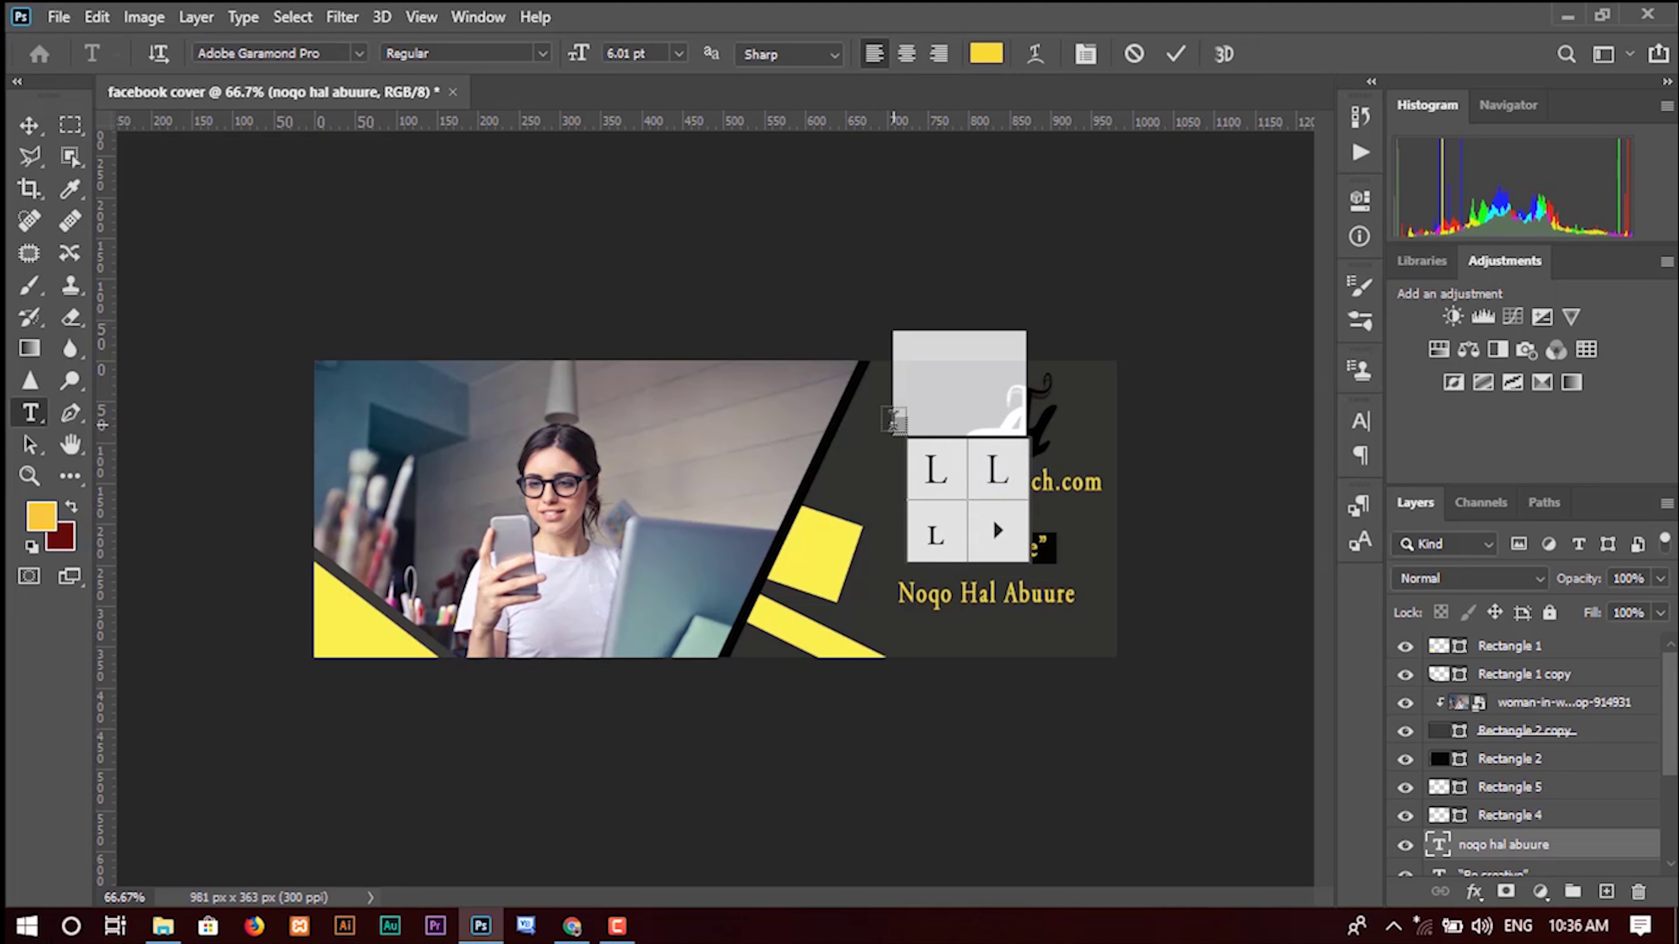
pyautogui.click(985, 53)
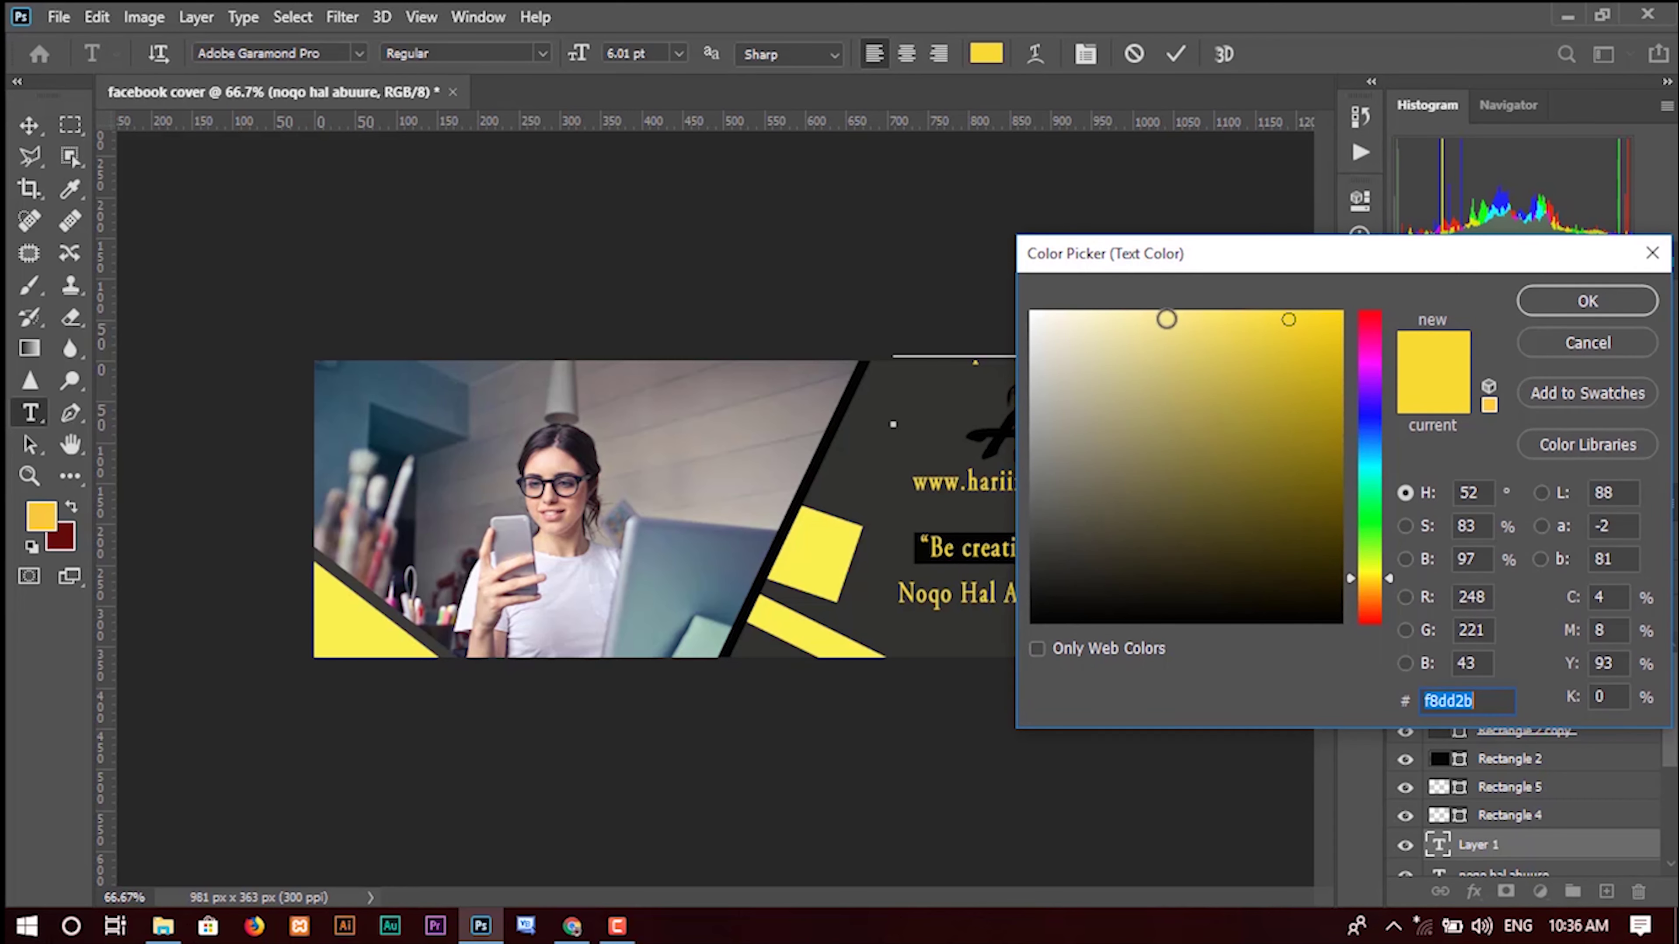
pyautogui.click(1030, 623)
pyautogui.click(1587, 301)
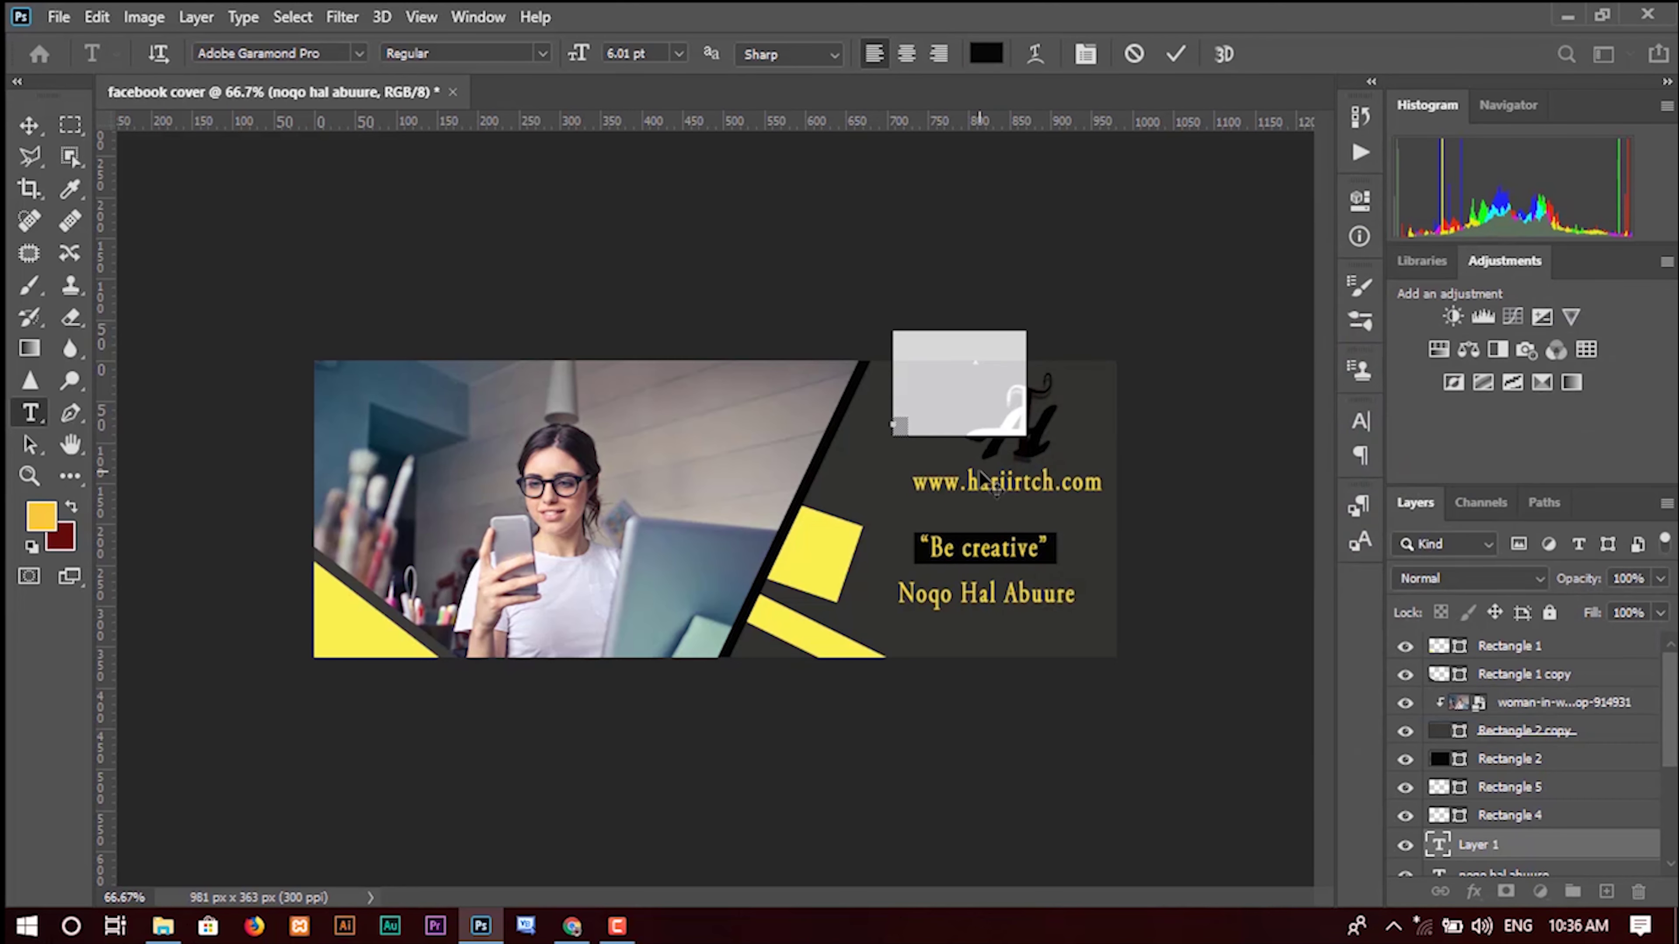
# Step: Set the new text's font to typeecon and enter the letters “iyt” as Instagram, YouTube and Twitter icons
pyautogui.click(358, 53)
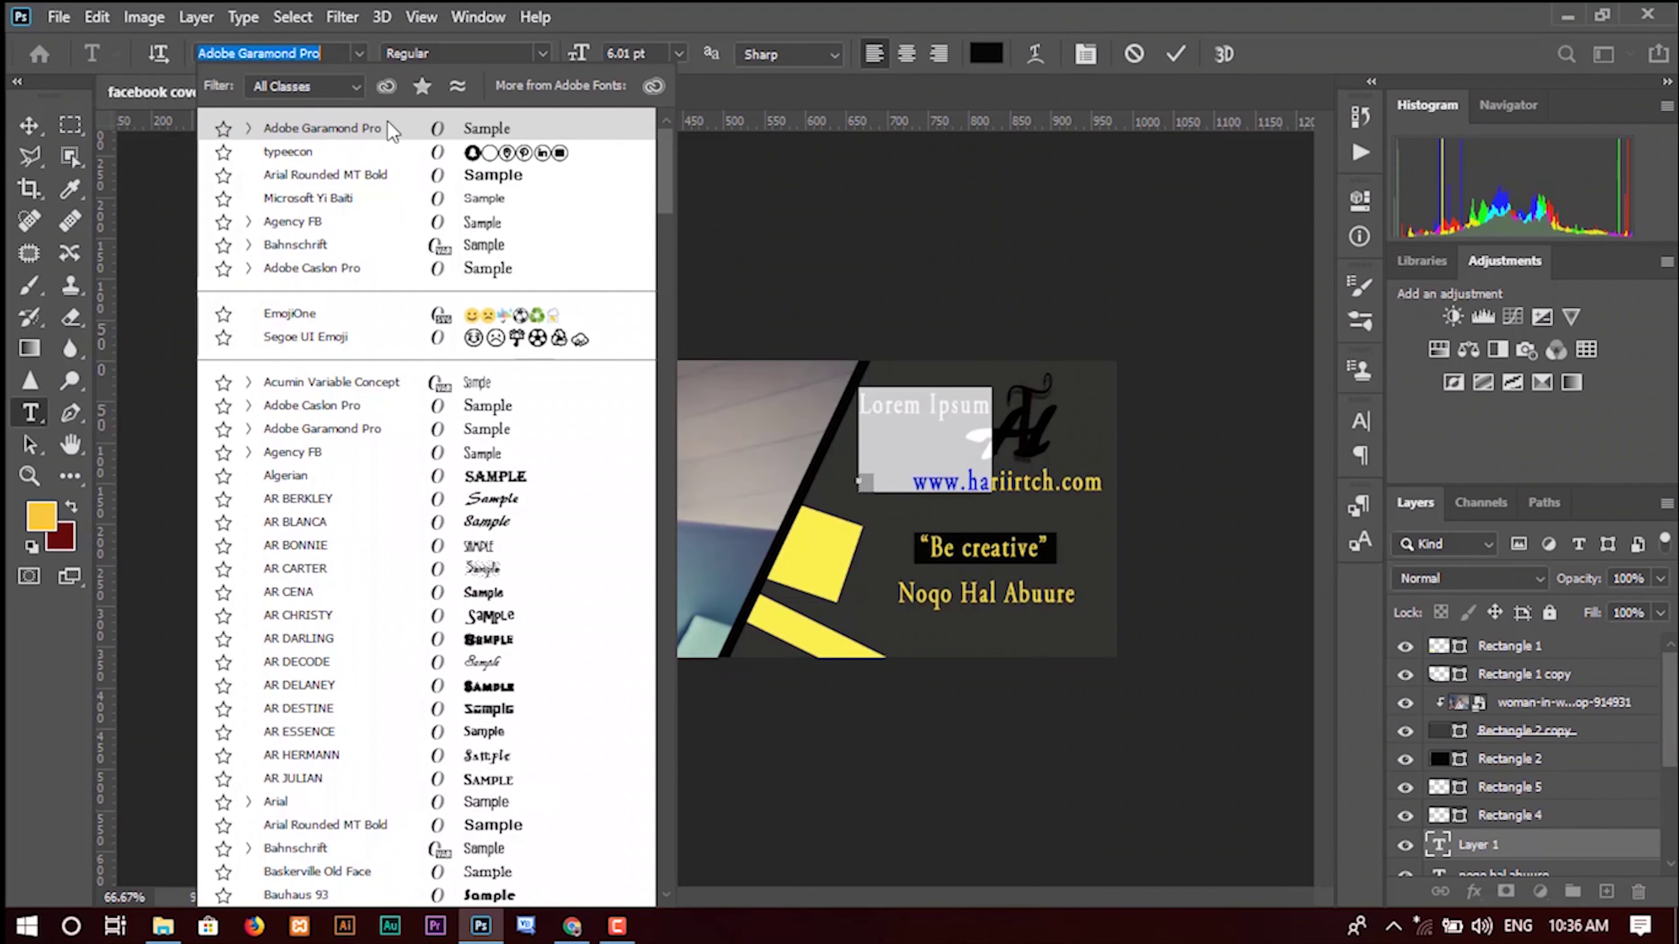
pyautogui.click(464, 155)
pyautogui.press('BackSpace')
pyautogui.write('IYT')
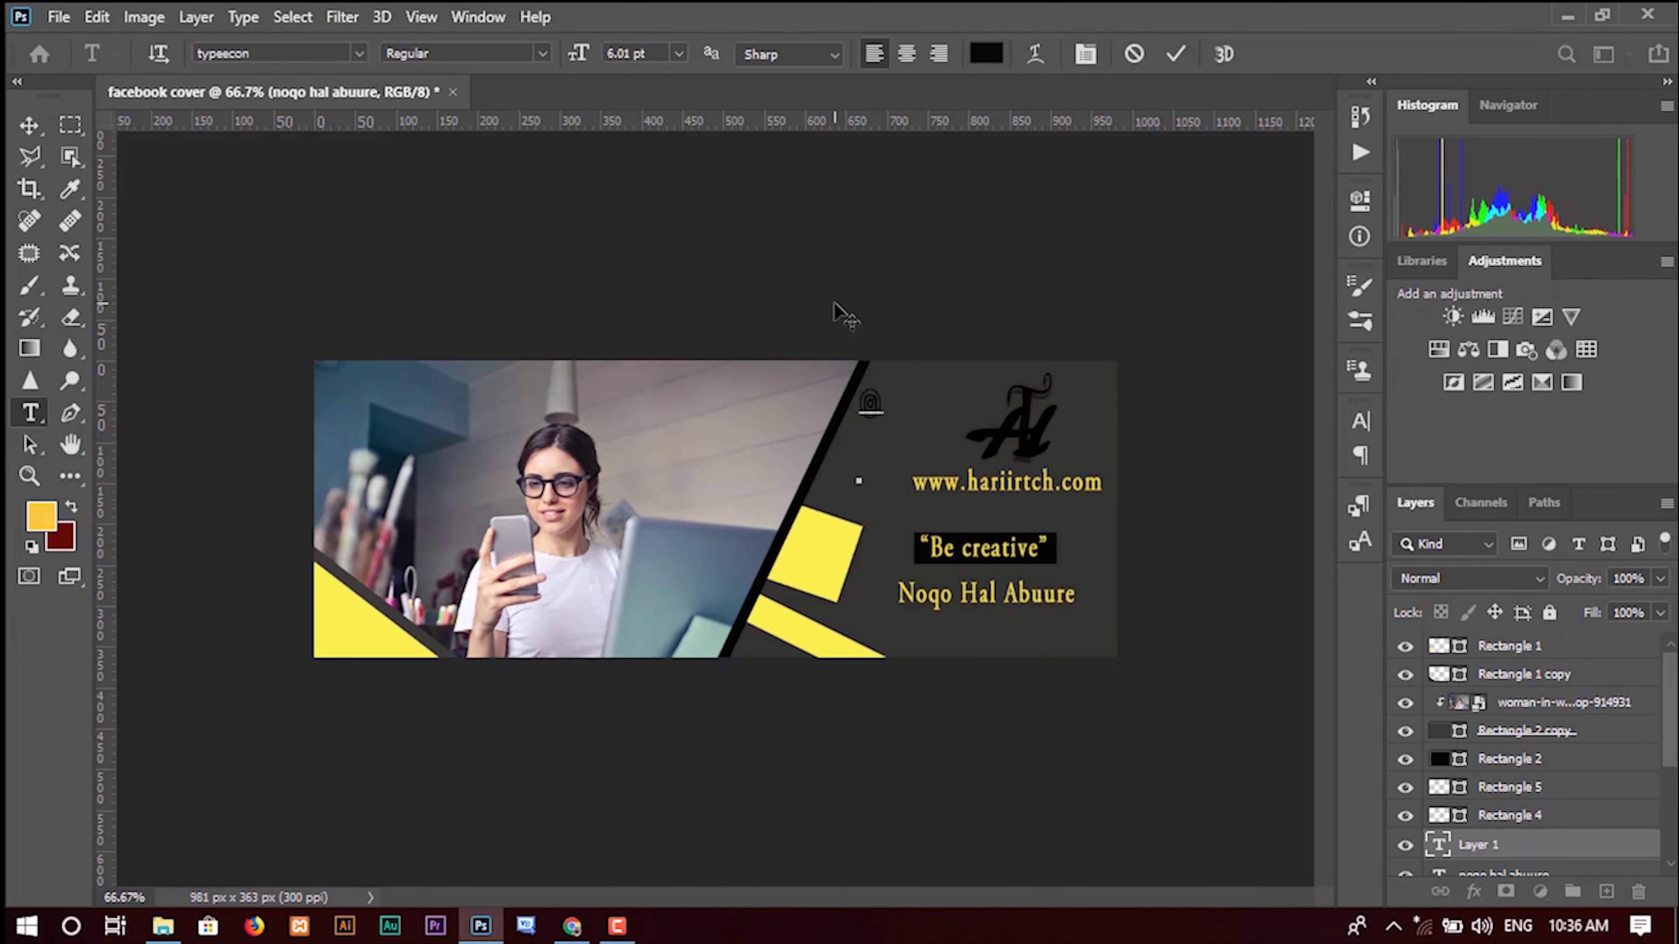
pyautogui.write('F')
pyautogui.press('BackSpace')
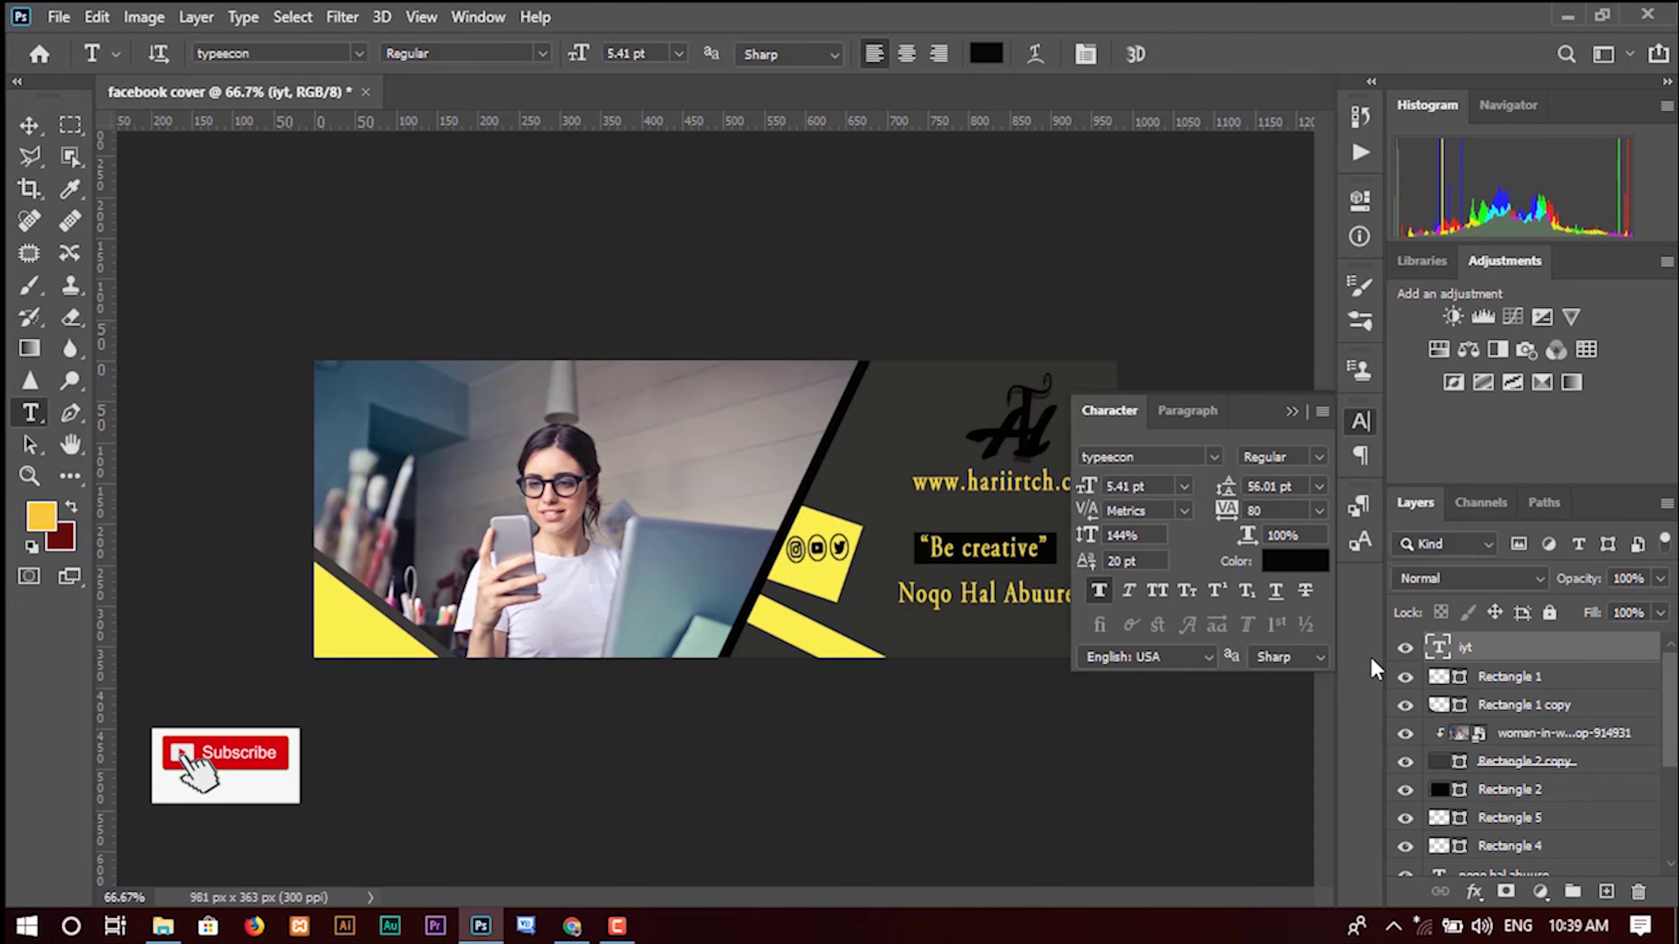
pyautogui.click(1291, 411)
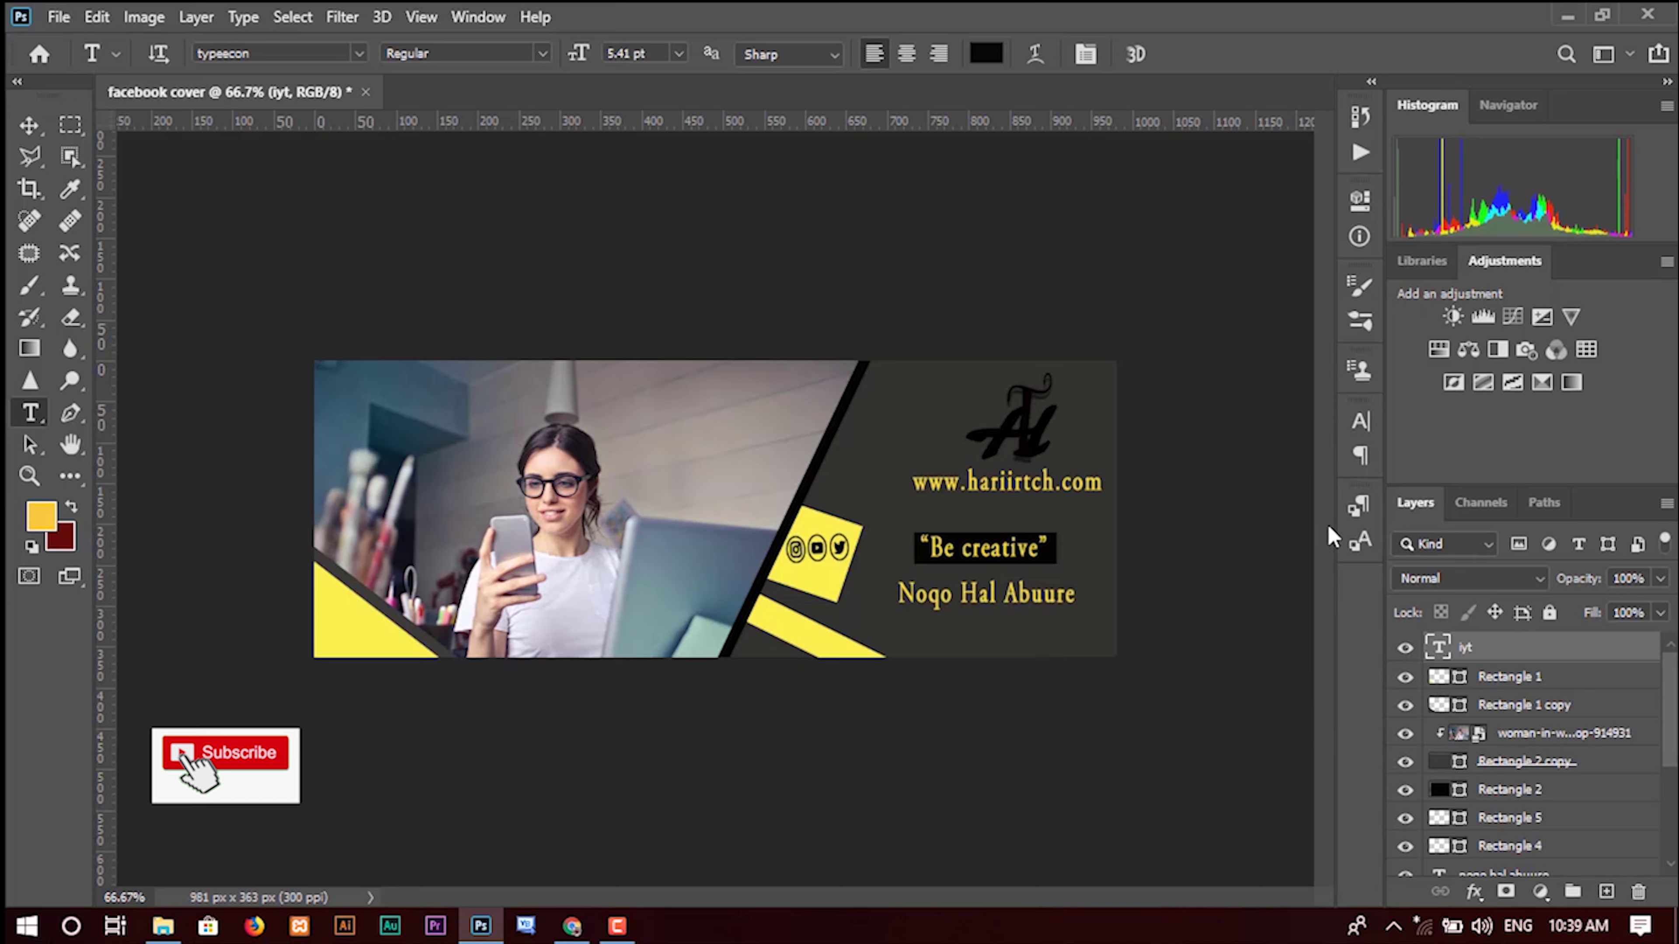